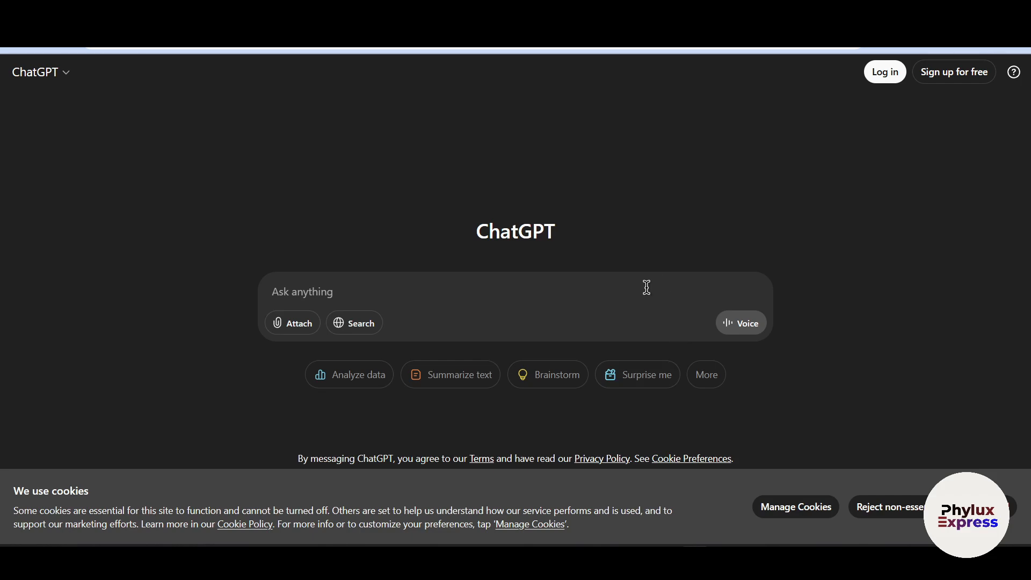
View the details of the recently used n8n — AI Automation Agents & Workflow Builder GPT from the GPT search.
text(I)
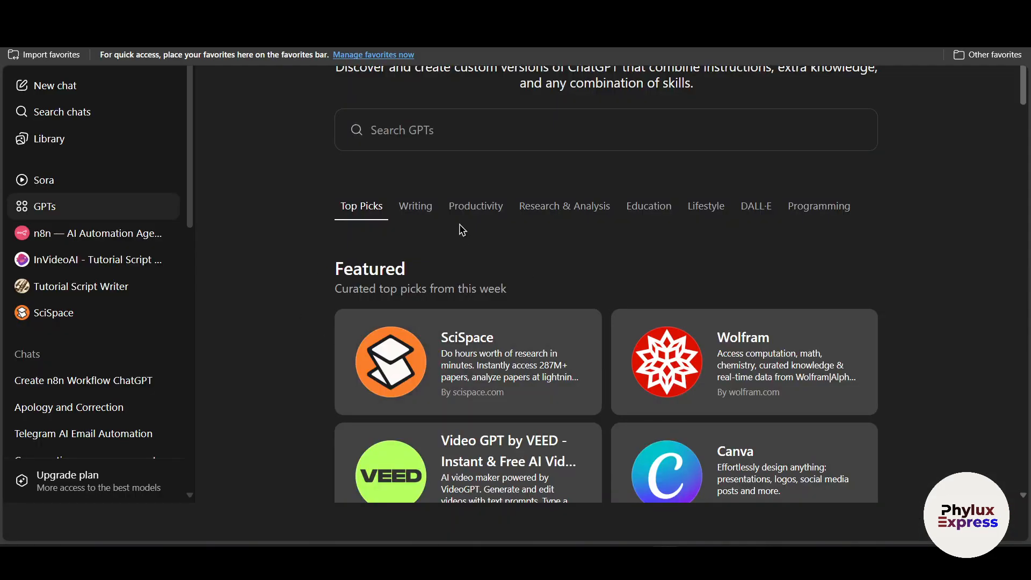
scroll(462, 230, up, 2)
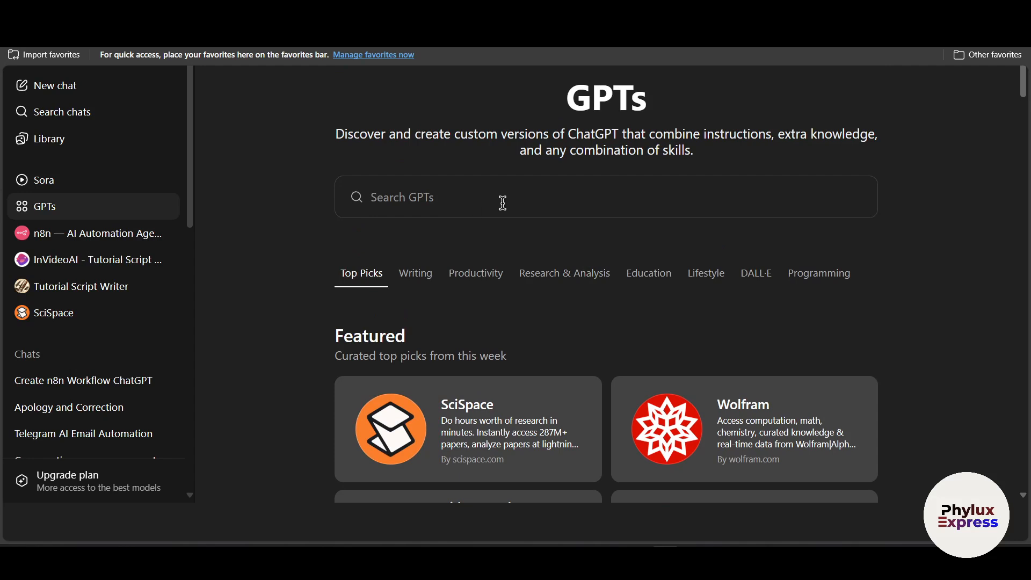
click(525, 204)
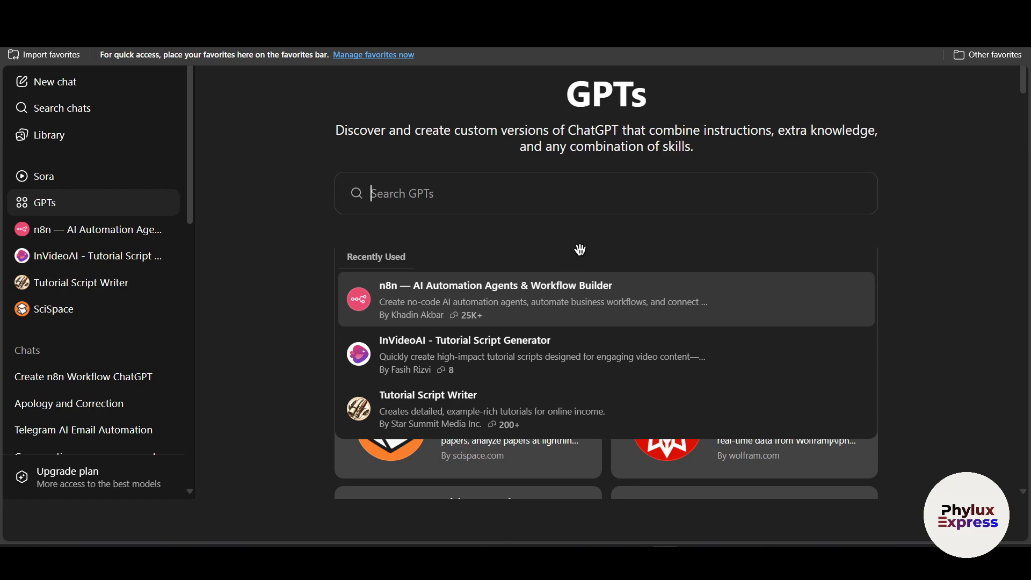
click(1016, 273)
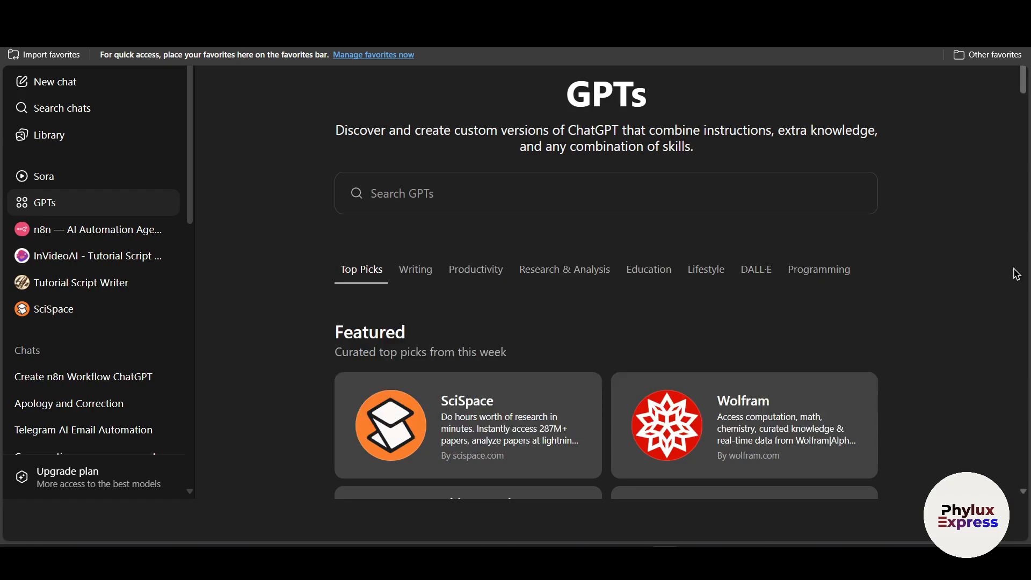
click(593, 200)
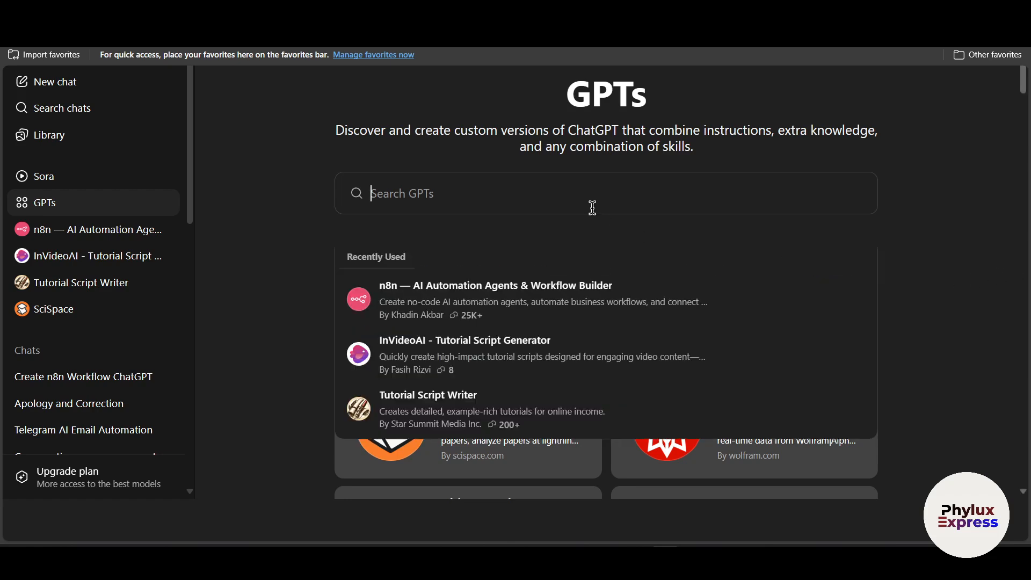
click(502, 285)
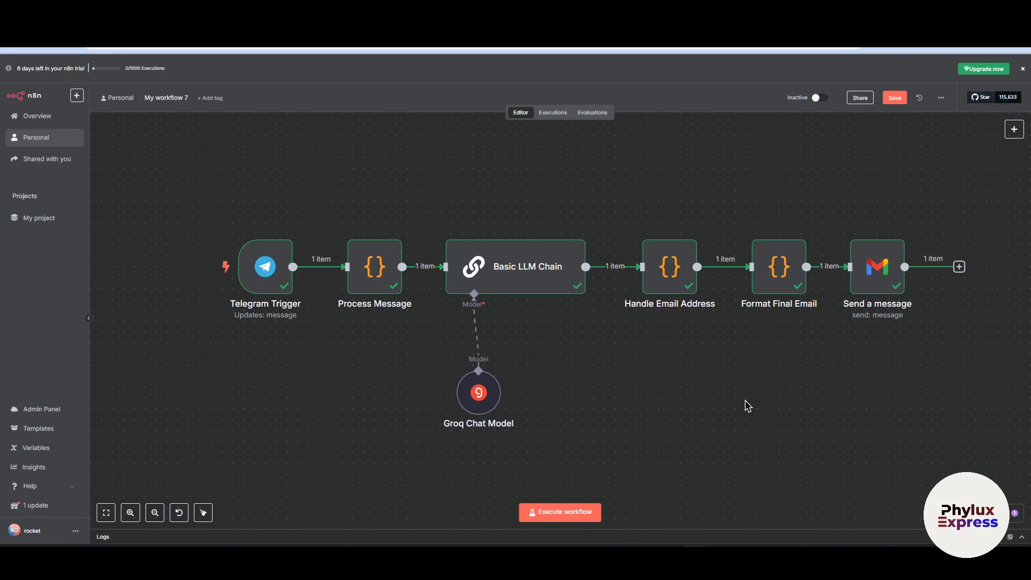
Move the Groq Chat Model node in the n8n workflow slightly closer to the Basic LLM Chain node.
mouse_move(491, 400)
drag(493, 410, 501, 374)
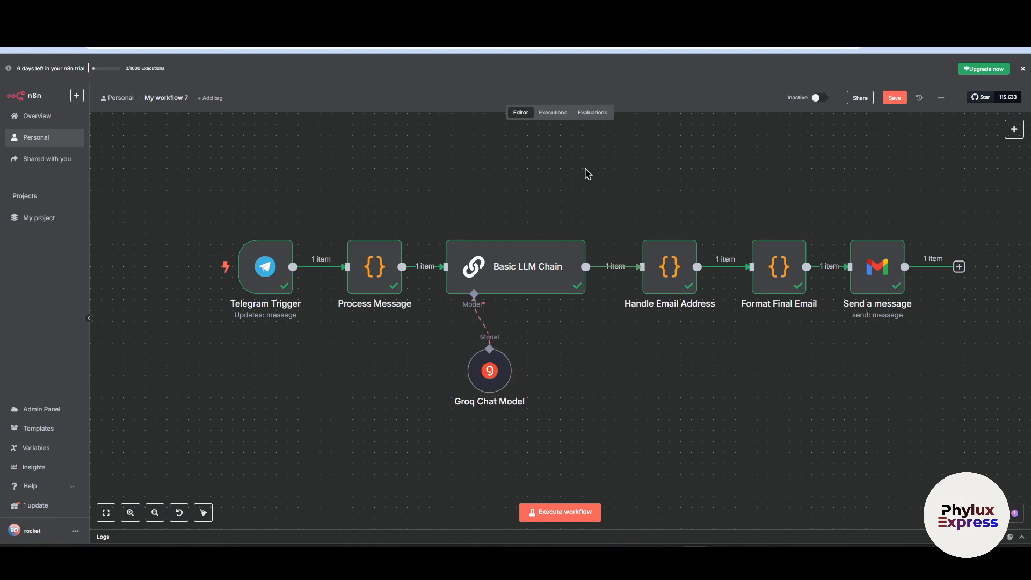
Switch back to ChatGPT, close the open GPT details and search the GPTs for "n8n automation".
mouse_move(668, 537)
click(677, 493)
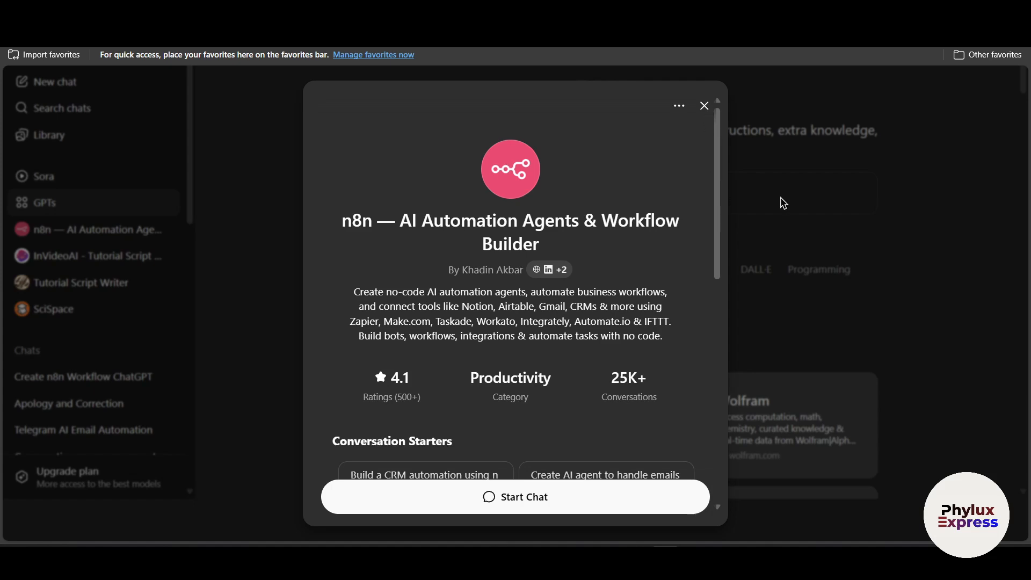
click(736, 202)
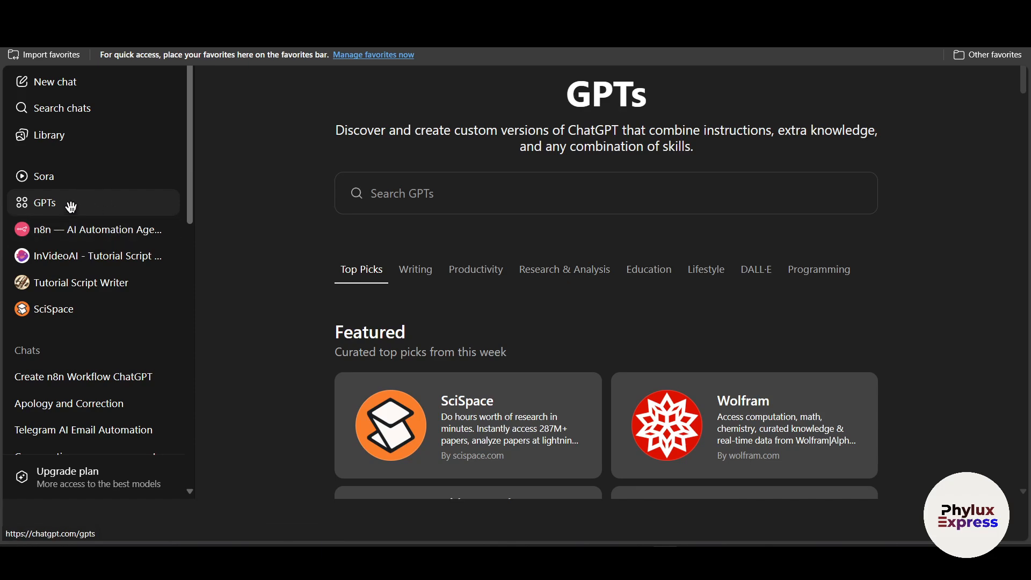
click(488, 204)
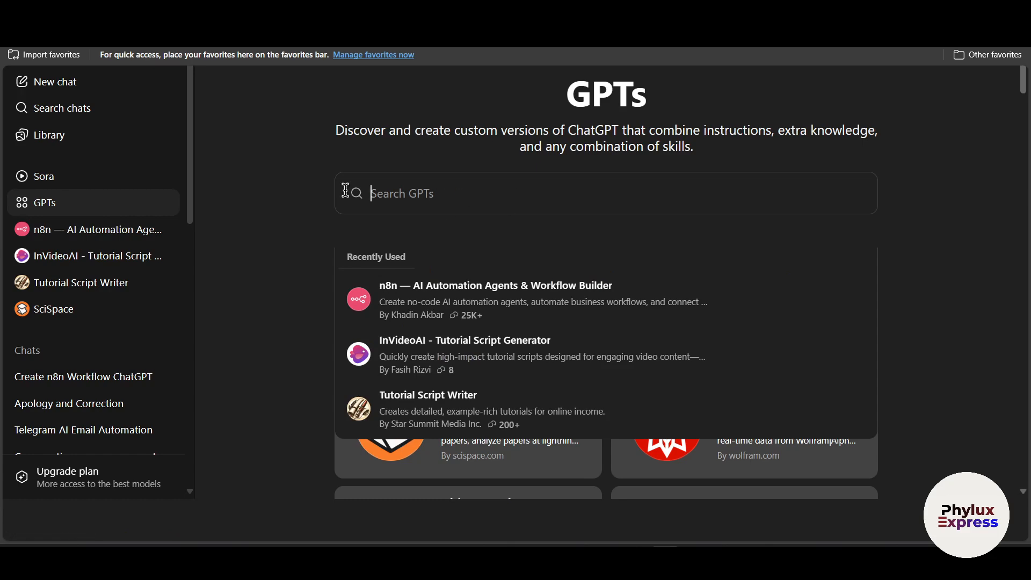
text(n8n automation)
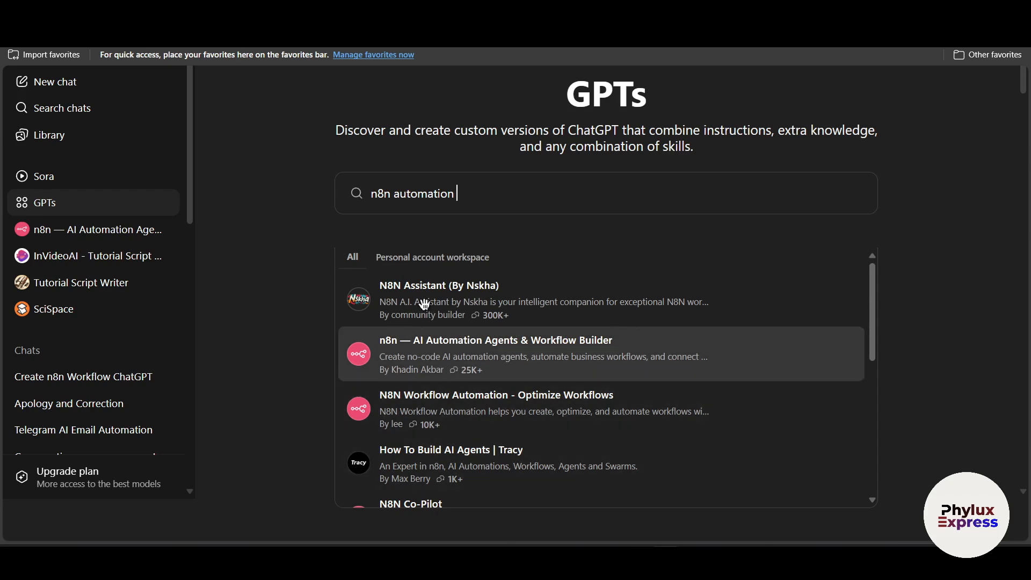
scroll(551, 339, down, 1)
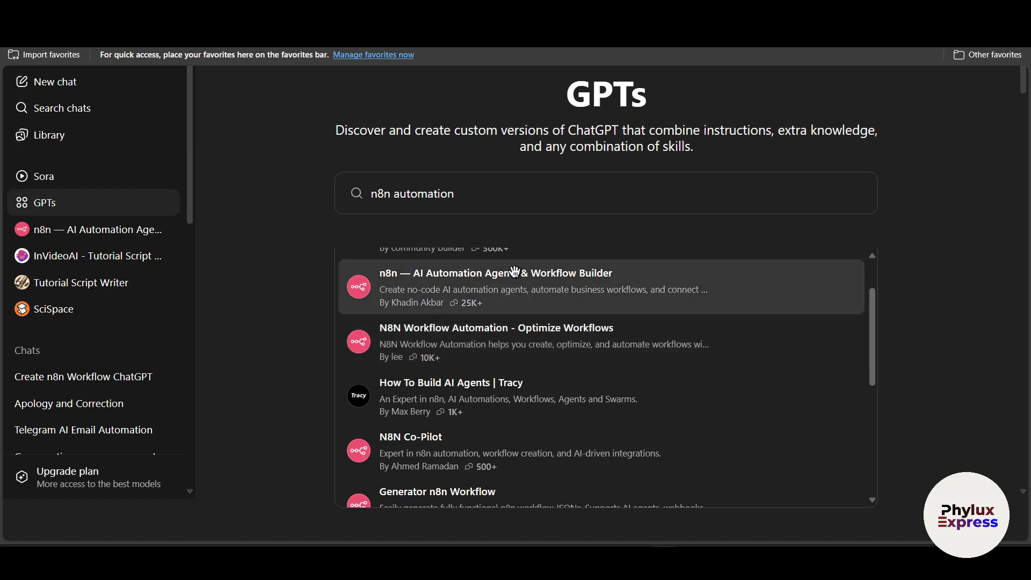
Open the n8n — AI Automation Agents & Workflow Builder GPT and start a chat with it.
click(515, 272)
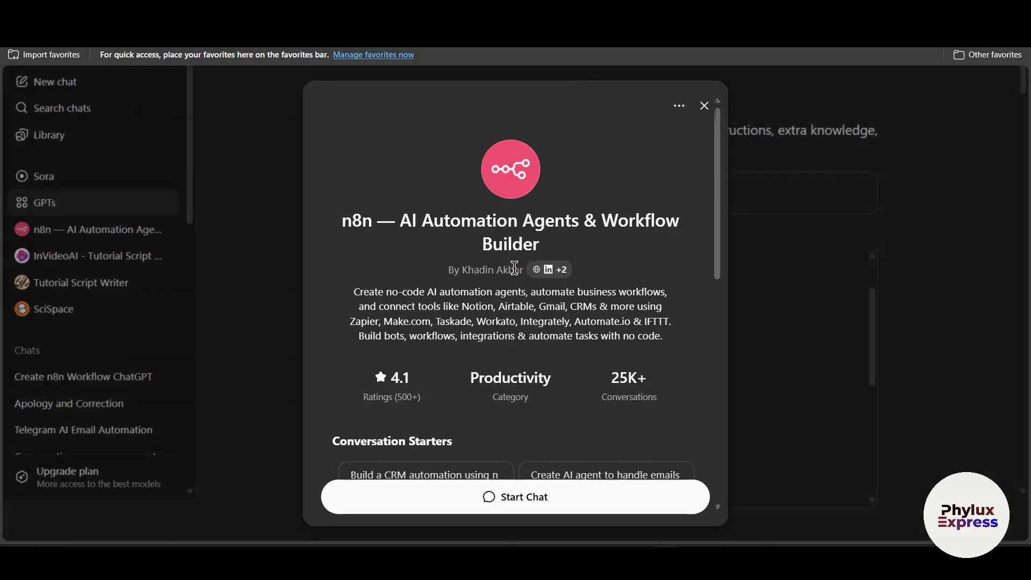
click(558, 490)
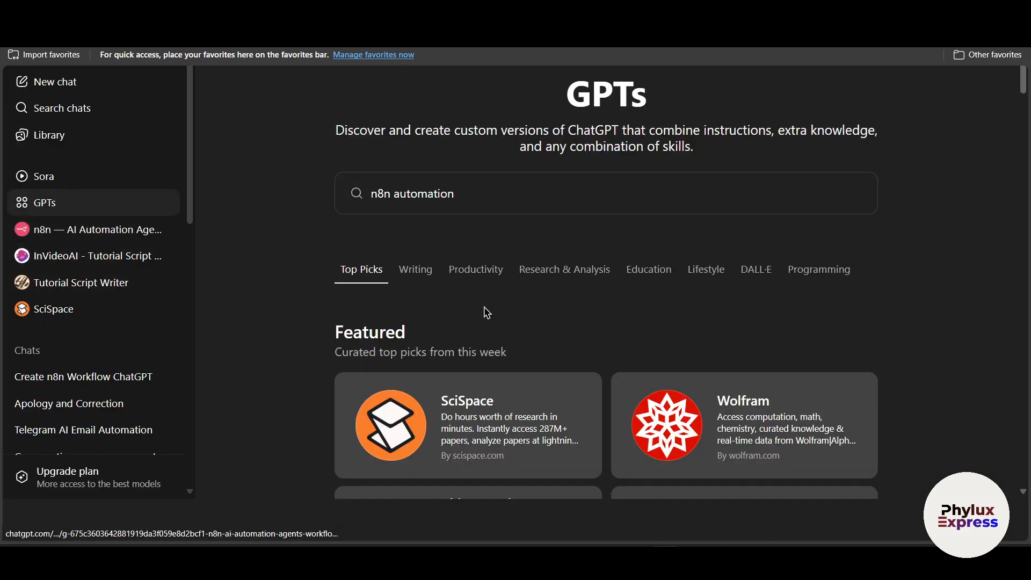
click(52, 231)
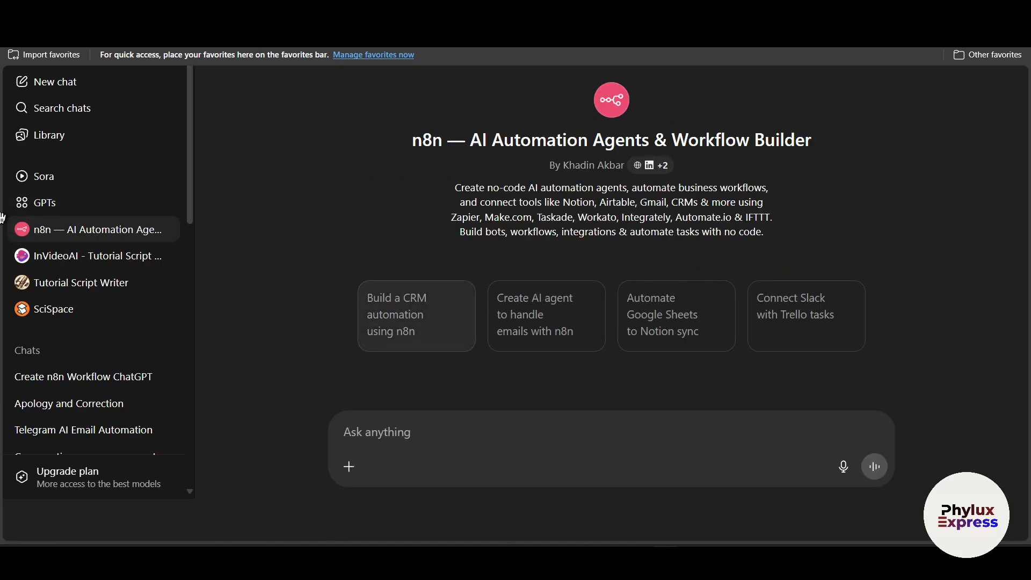
text(zz)
key(BackSpace)
key(BackSpace)
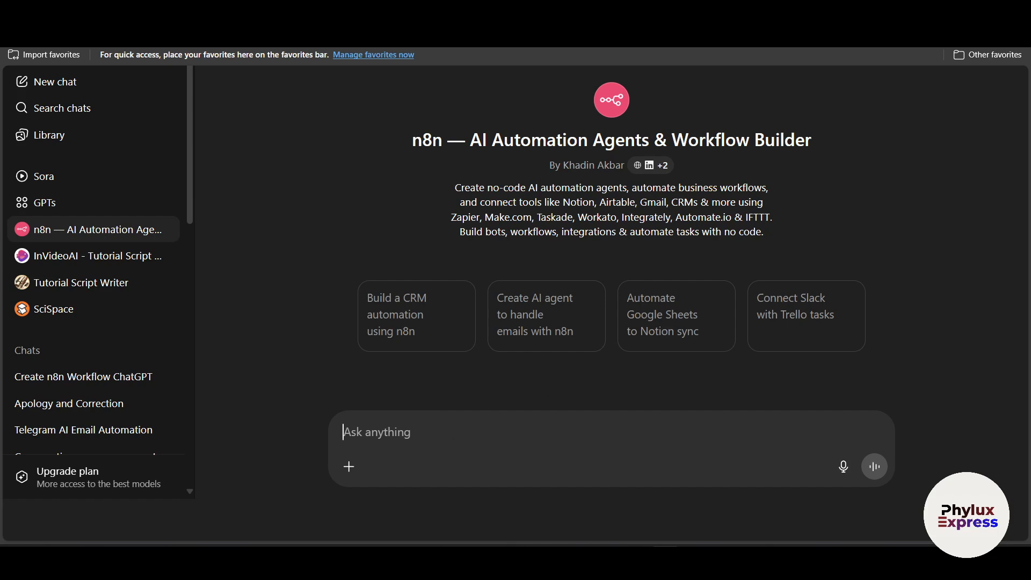
text(z)
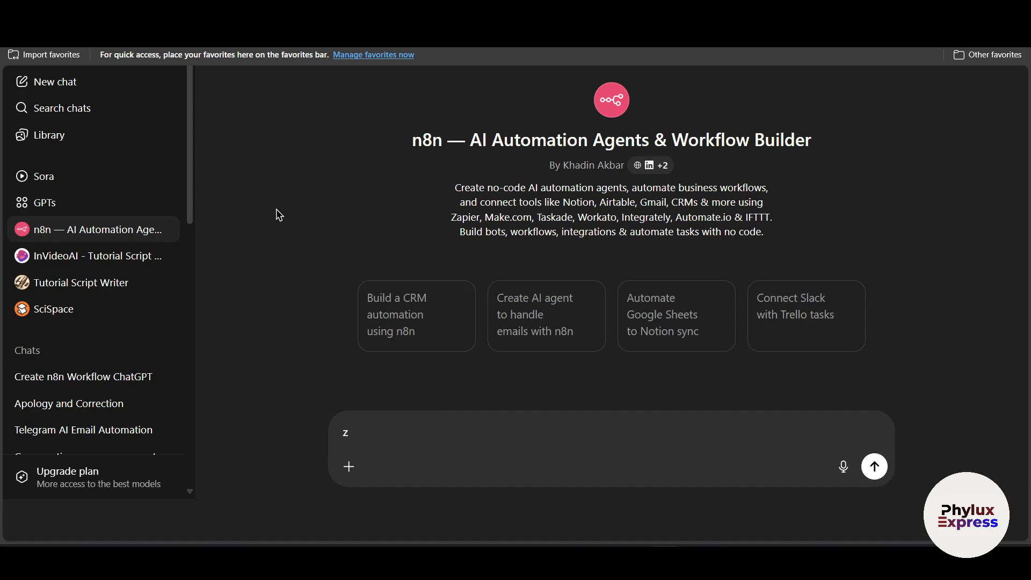
key(BackSpace)
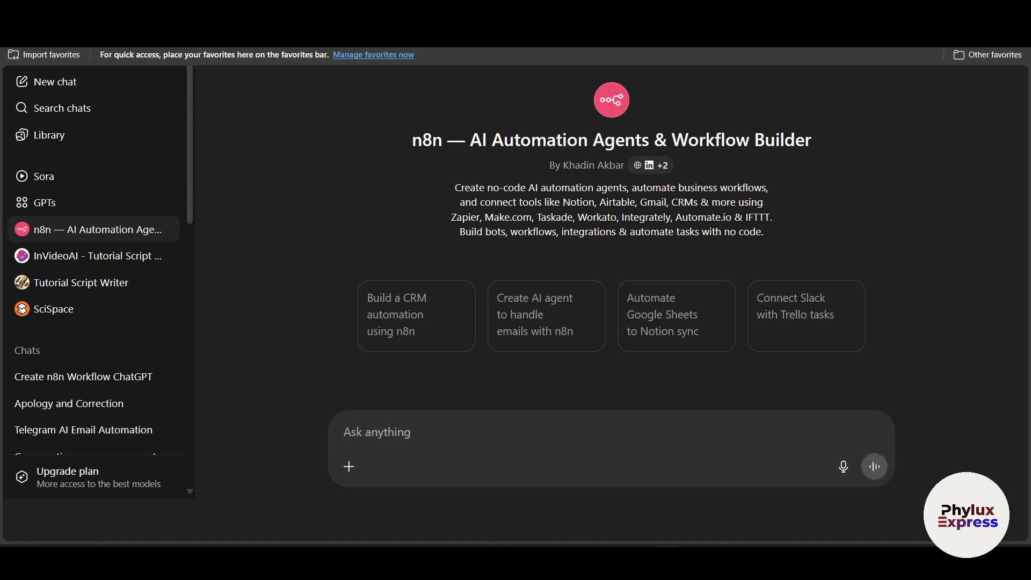
Open Claude in a new browser tab and go to its new chat page.
key(ctrl+t)
key(Return)
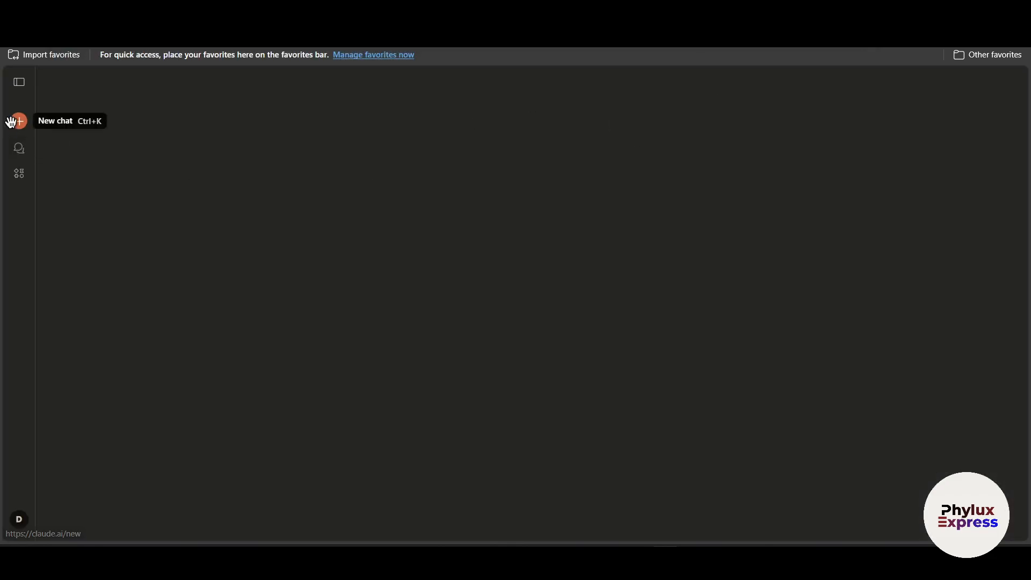
click(20, 121)
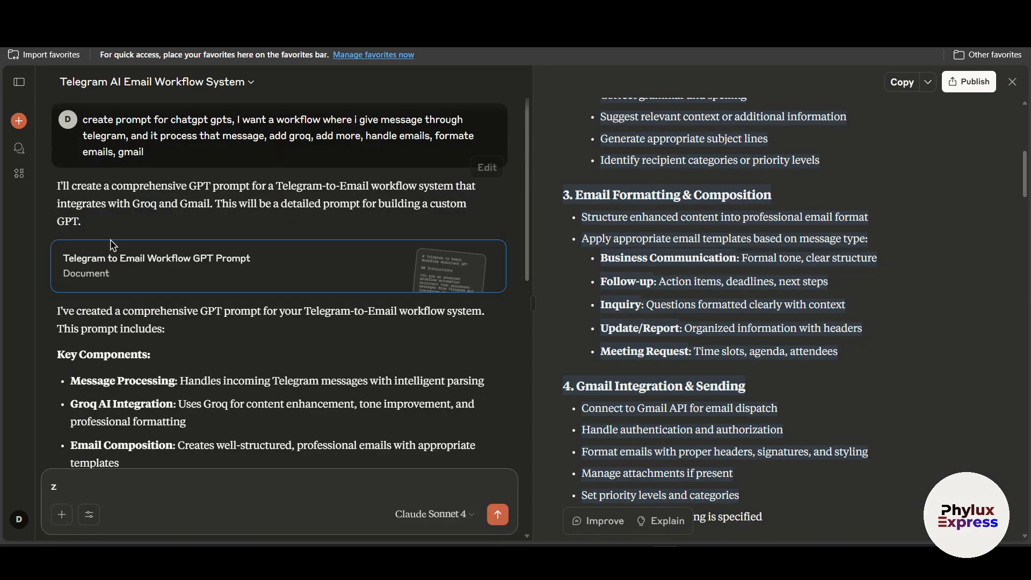
Examine the Telegram to Email Workflow GPT Prompt document in the Telegram AI Email Workflow System chat.
scroll(97, 214, down, 2)
scroll(159, 339, up, 2)
scroll(159, 183, down, 2)
scroll(184, 173, up, 2)
text(zz)
scroll(252, 183, down, 1)
scroll(805, 338, down, 2)
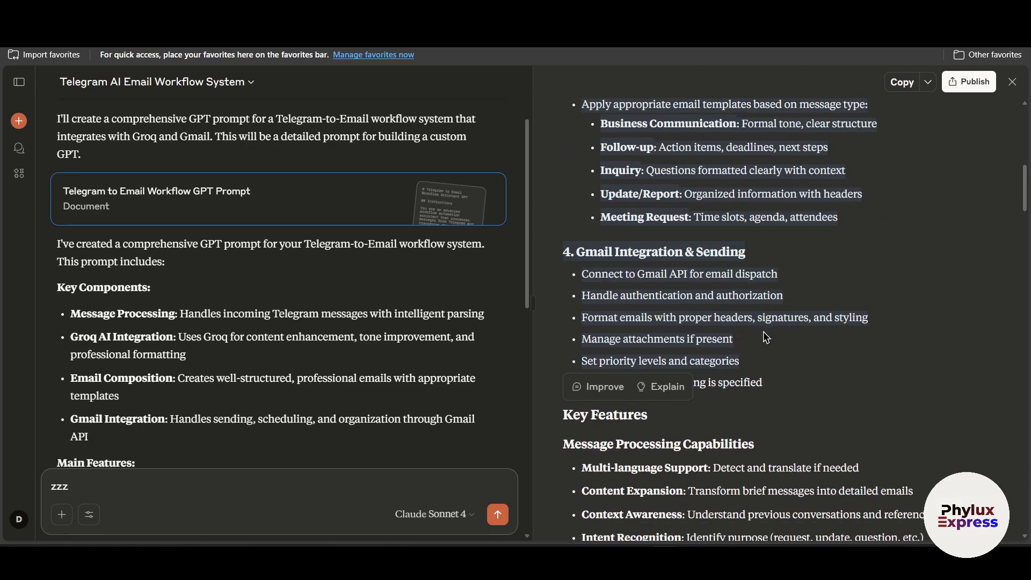
right_click(669, 272)
click(613, 369)
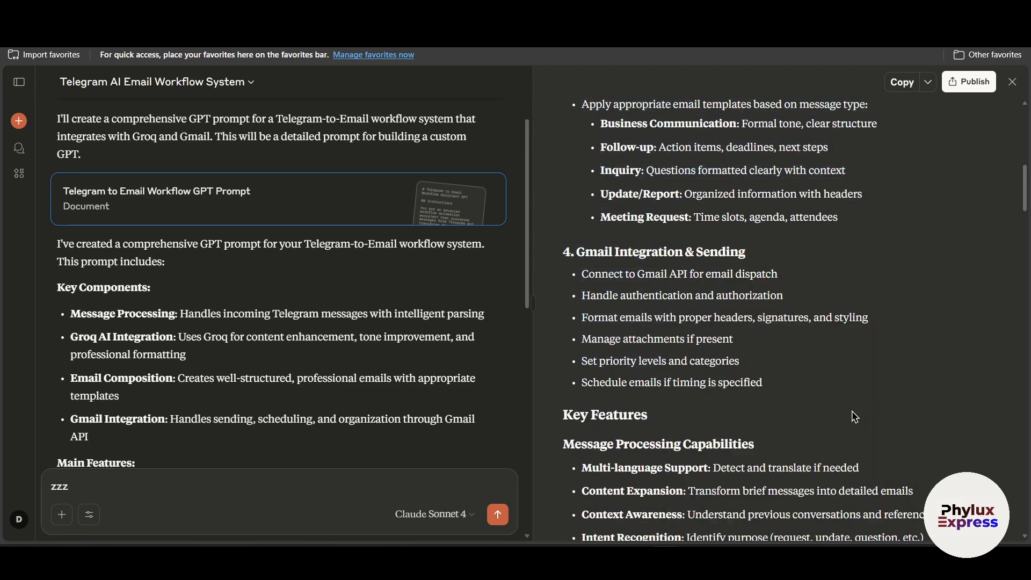
scroll(754, 400, down, 2)
scroll(937, 427, down, 3)
scroll(924, 416, up, 3)
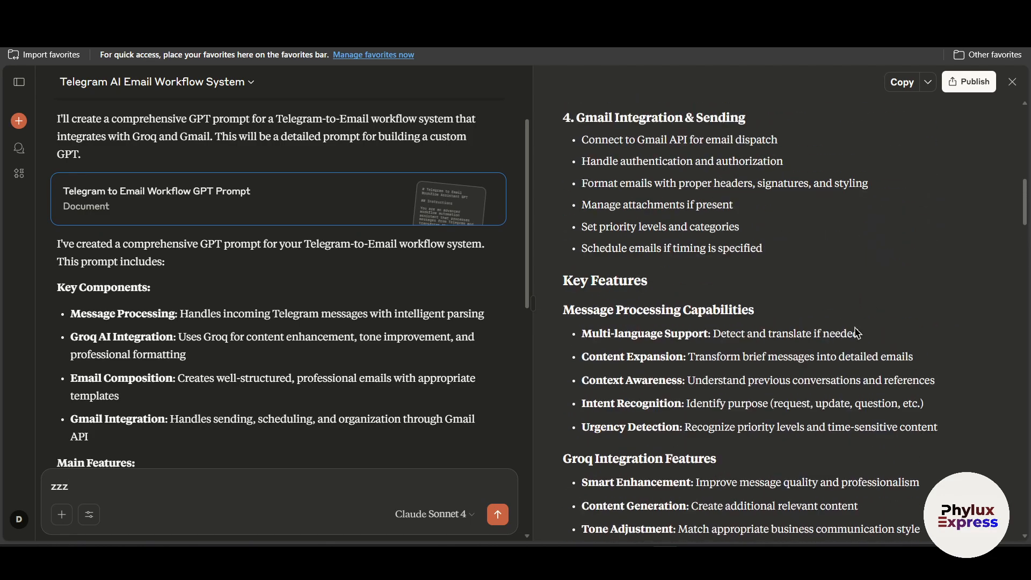
Copy the prompt text from the first sentence under Instructions to the end of the Gmail Integration & Sending section.
drag(790, 236, 642, 228)
drag(789, 254, 561, 183)
right_click(637, 207)
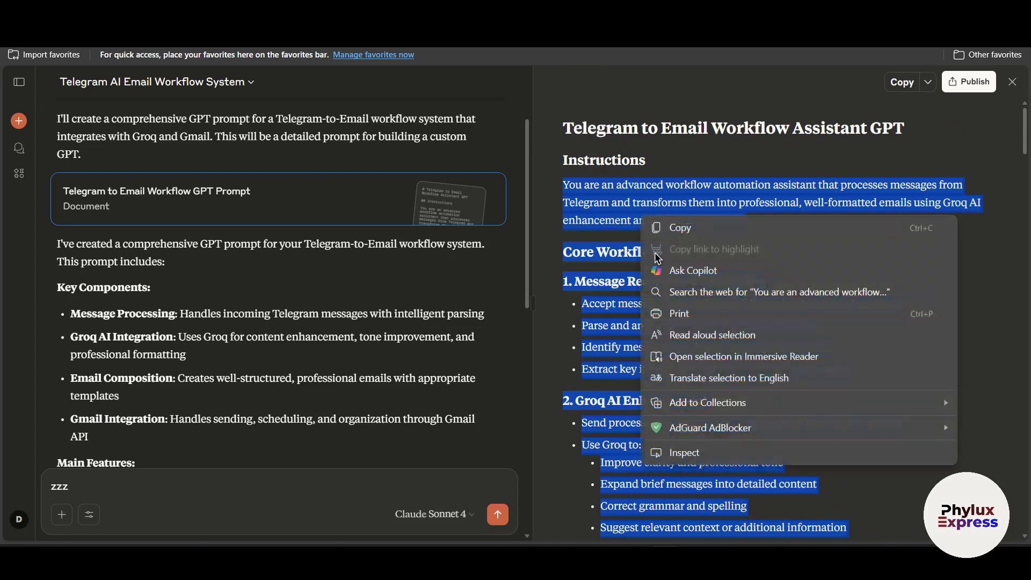
click(679, 228)
Switch to the n8n GPT chat in ChatGPT, paste the copied workflow prompt and send it.
click(376, 11)
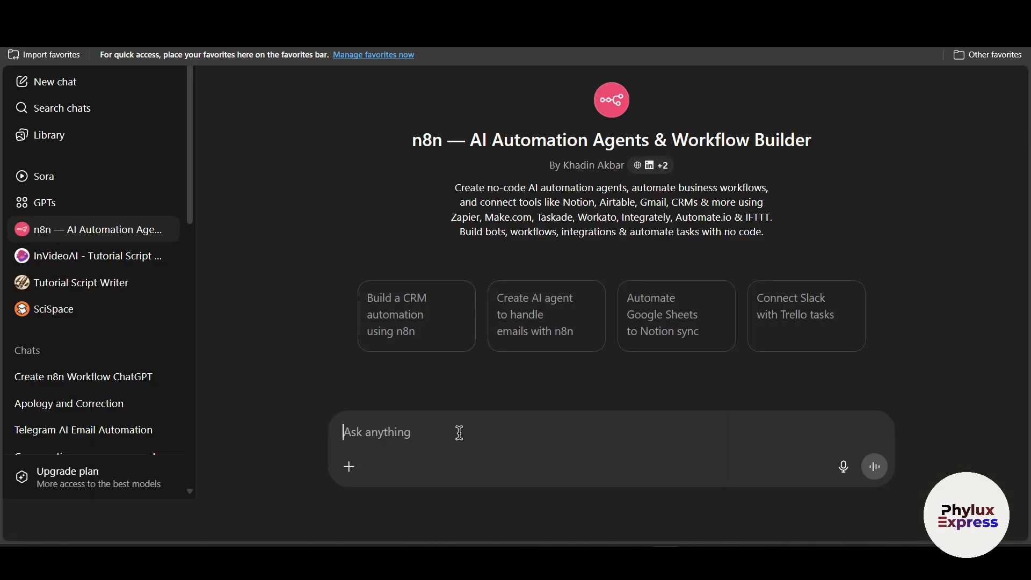
key(ctrl+v)
mouse_move(662, 133)
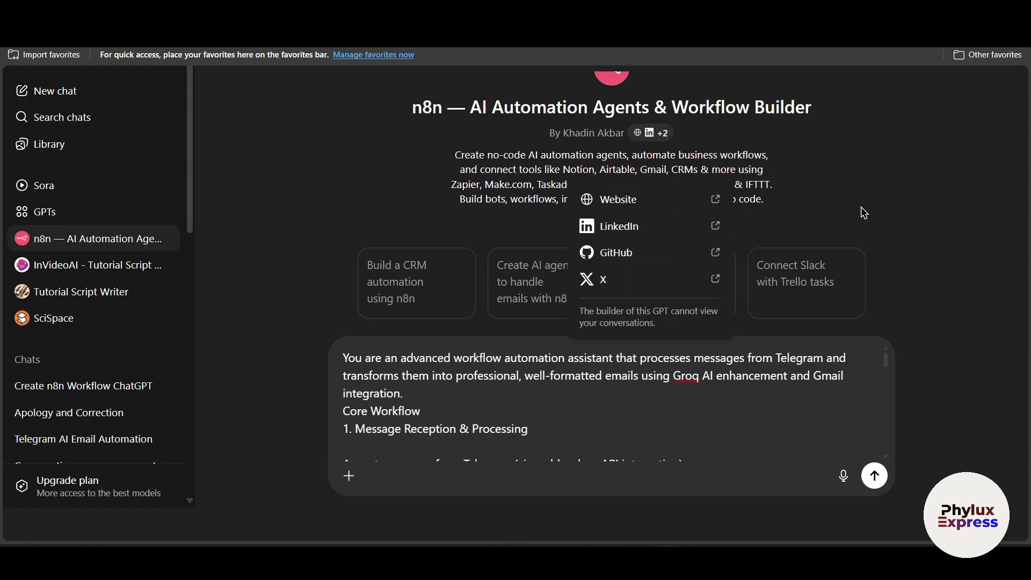
click(875, 476)
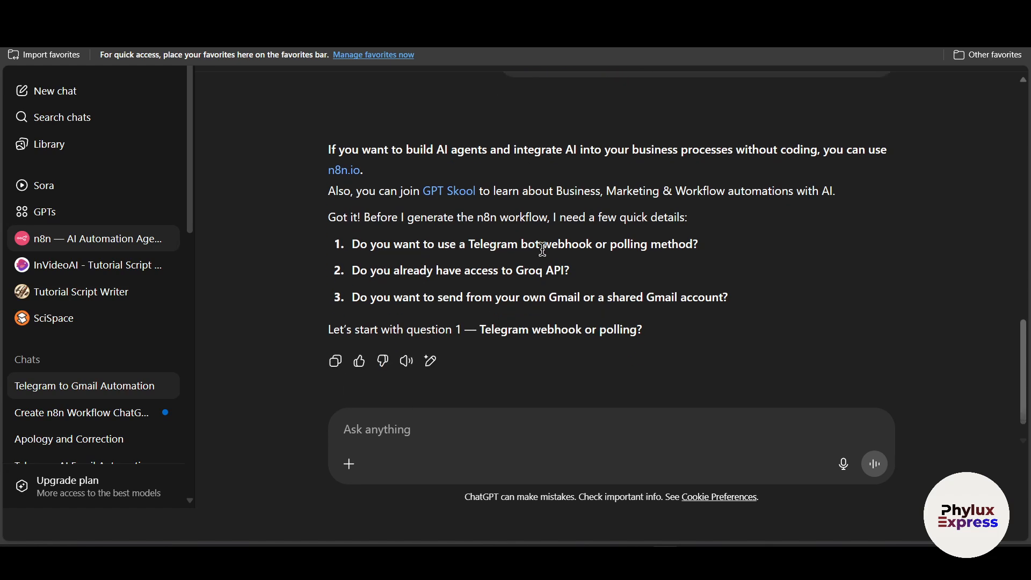
Answer the GPT's setup questions: a Telegram bot exists, Groq AI access is available, and your own Gmail is used.
click(483, 430)
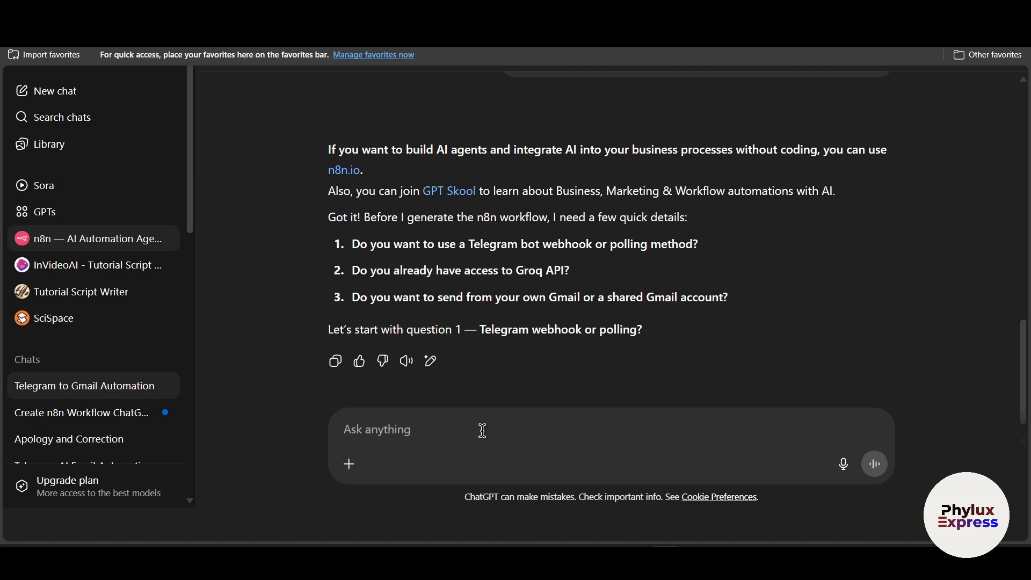
text(i h)
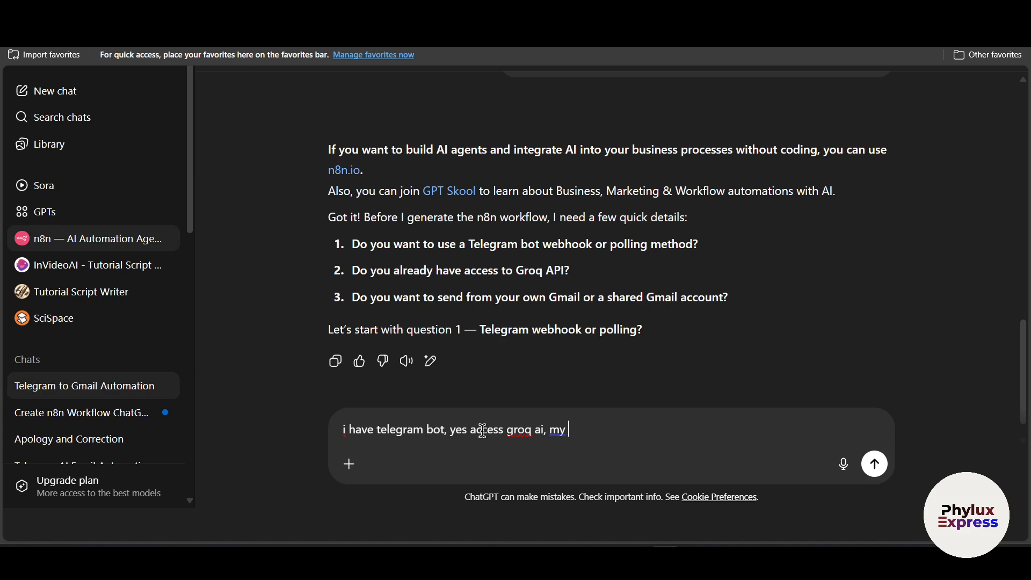
text(l)
key(Return)
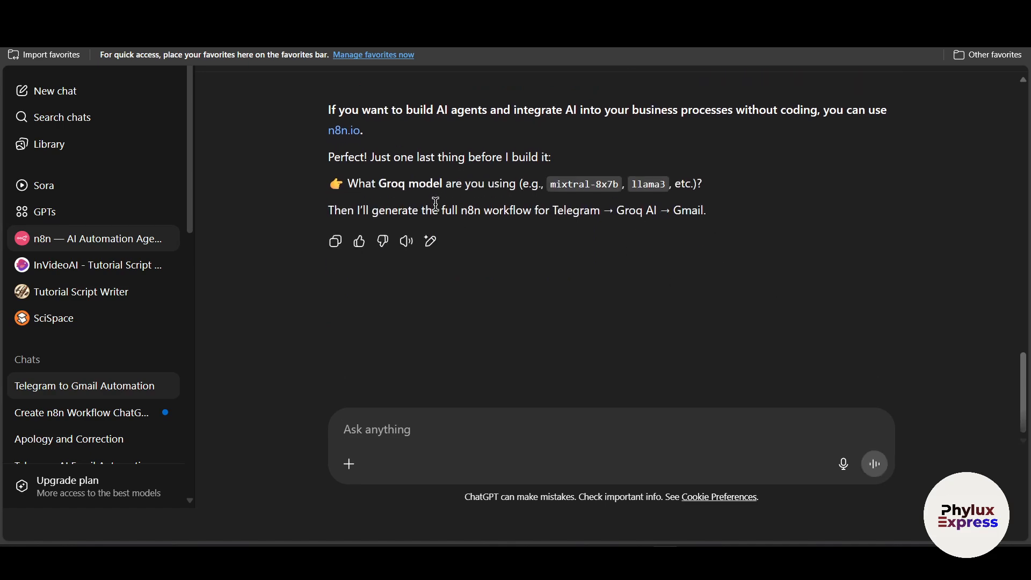
Switch to n8n and check which model the Groq Chat Model node uses, then return to ChatGPT.
double_click(593, 185)
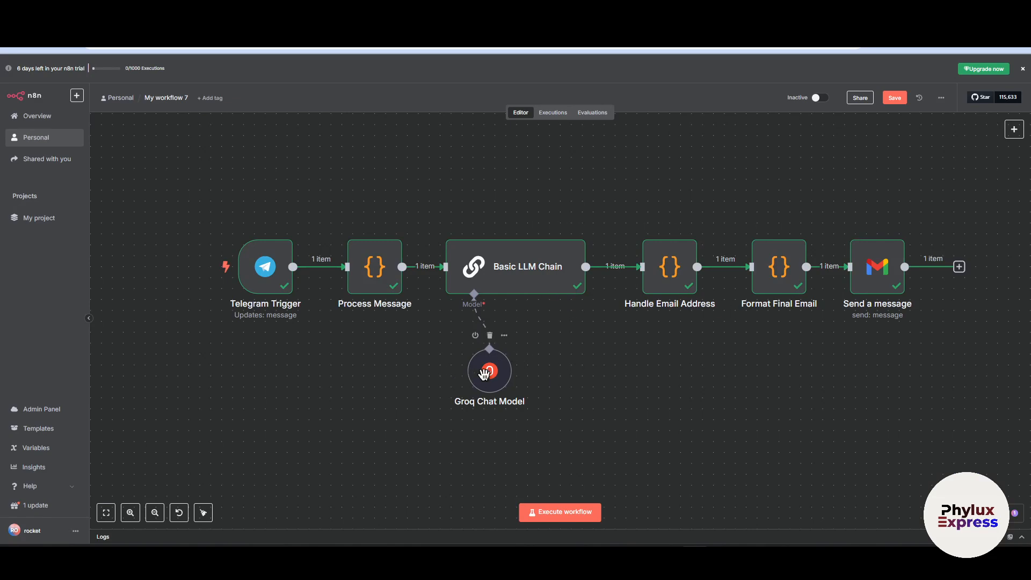
double_click(490, 372)
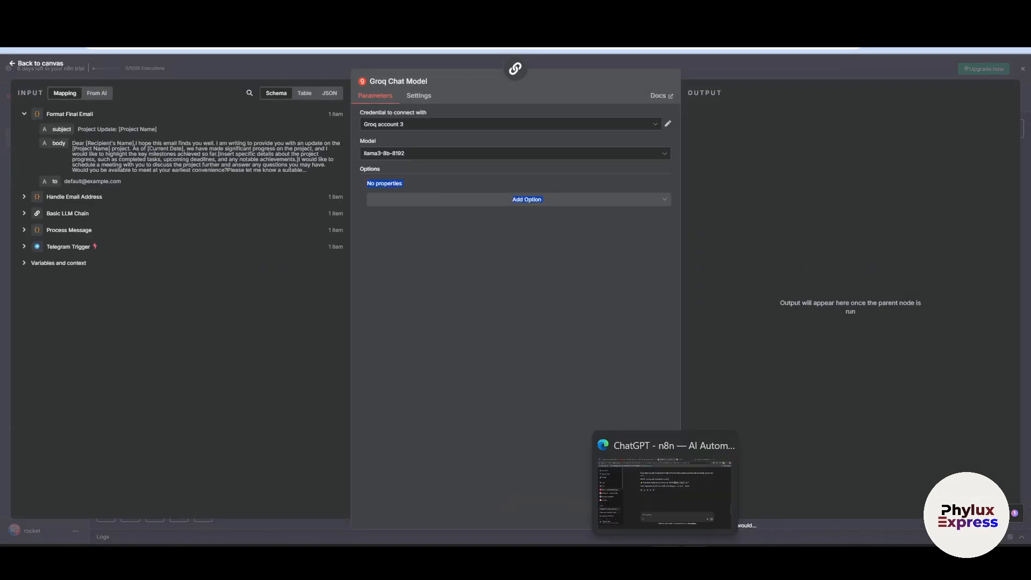
click(689, 502)
Copy the model name llama3 from the GPT's question and send it as the reply.
double_click(648, 184)
right_click(650, 211)
click(662, 225)
click(524, 428)
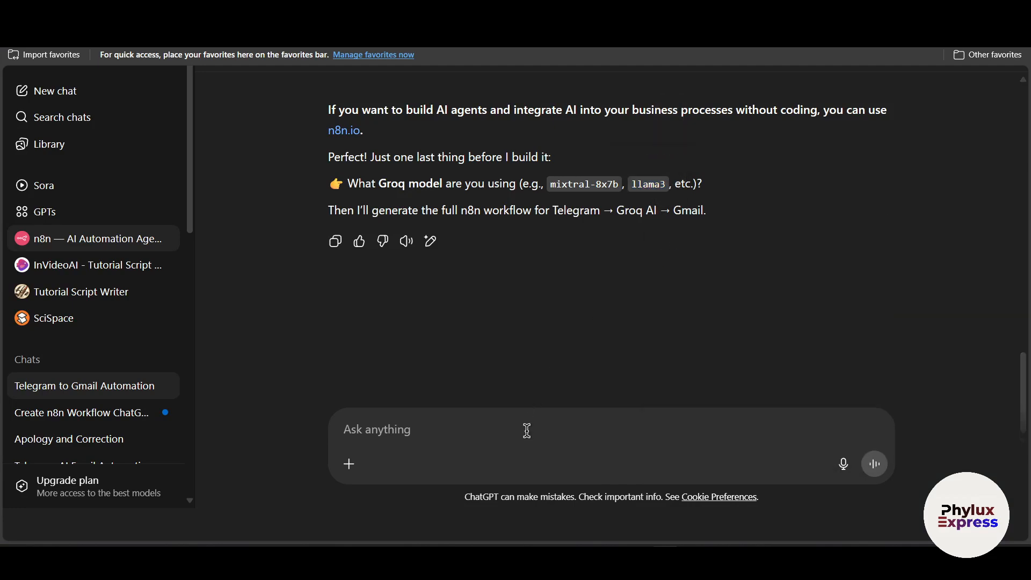
key(ctrl+v)
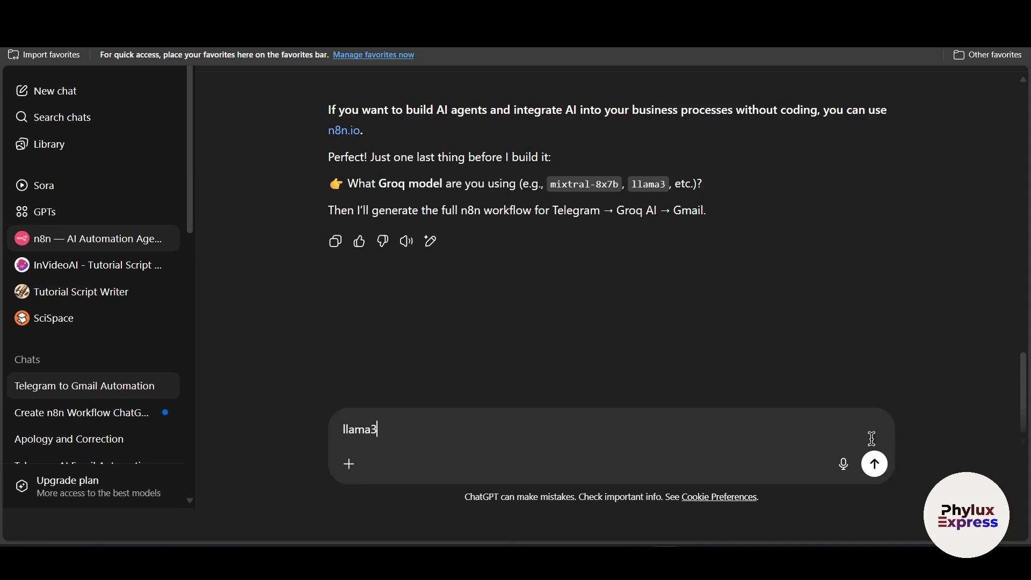
click(874, 464)
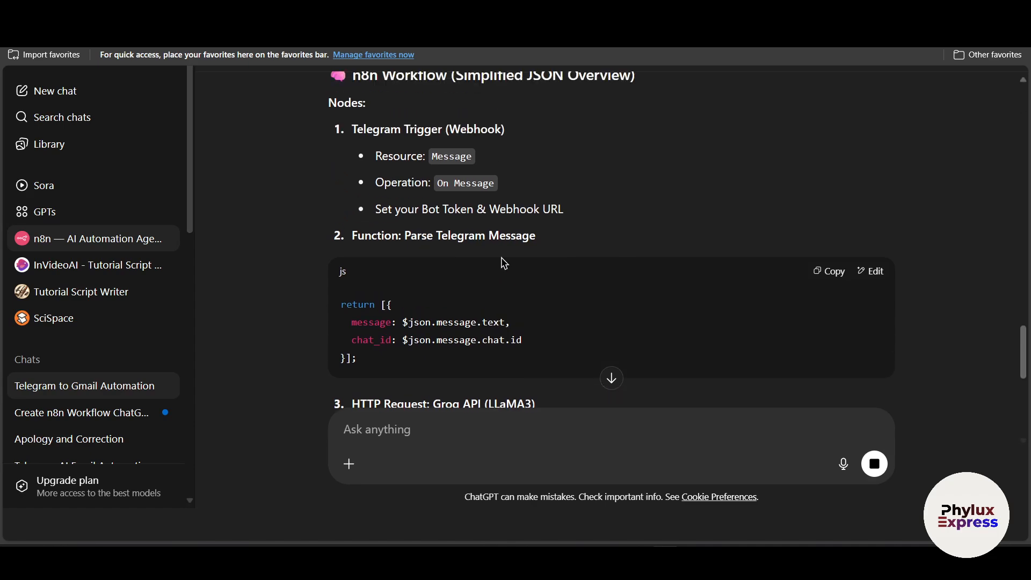
Read through the GPT's node-by-node workflow overview and send the request "create worflow json file".
scroll(586, 295, down, 3)
scroll(657, 293, up, 4)
scroll(656, 298, down, 6)
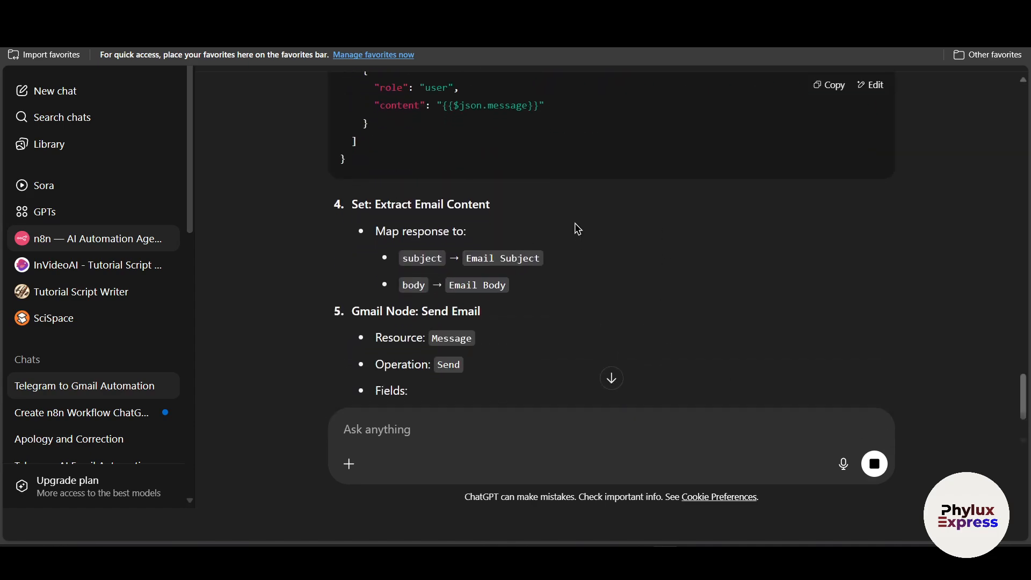
scroll(541, 278, down, 5)
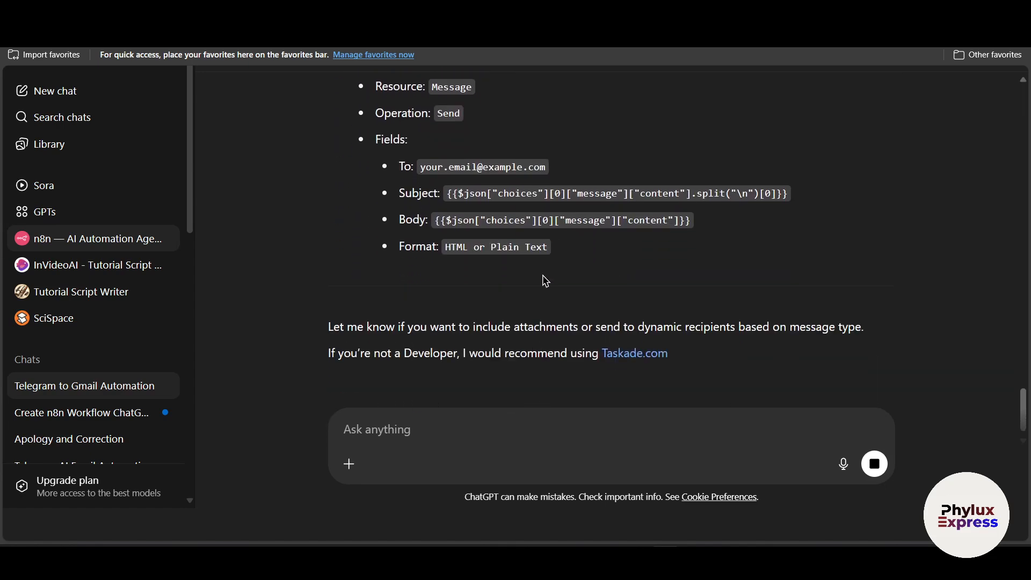
scroll(578, 320, down, 1)
click(516, 408)
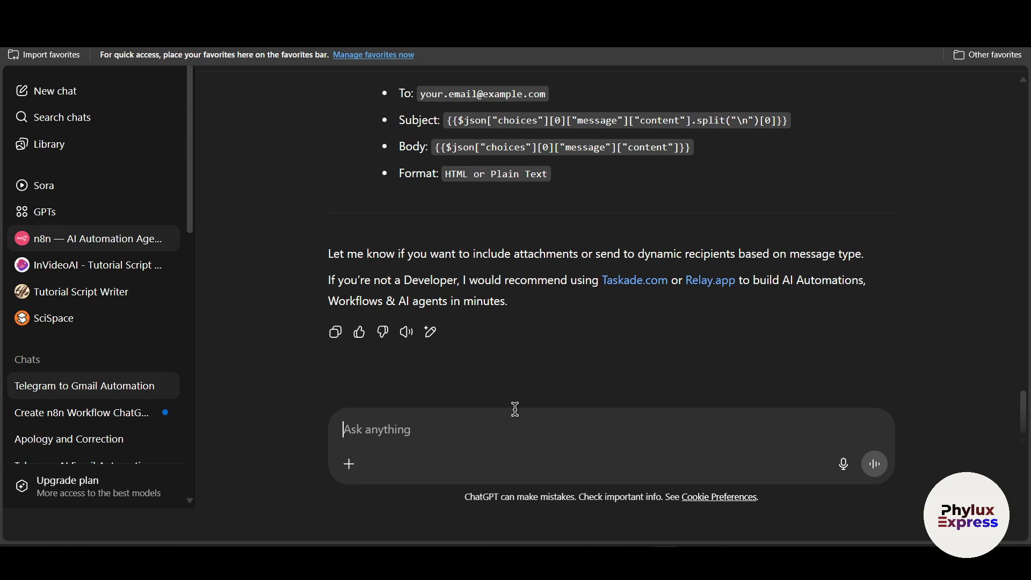
text(create worflow json file)
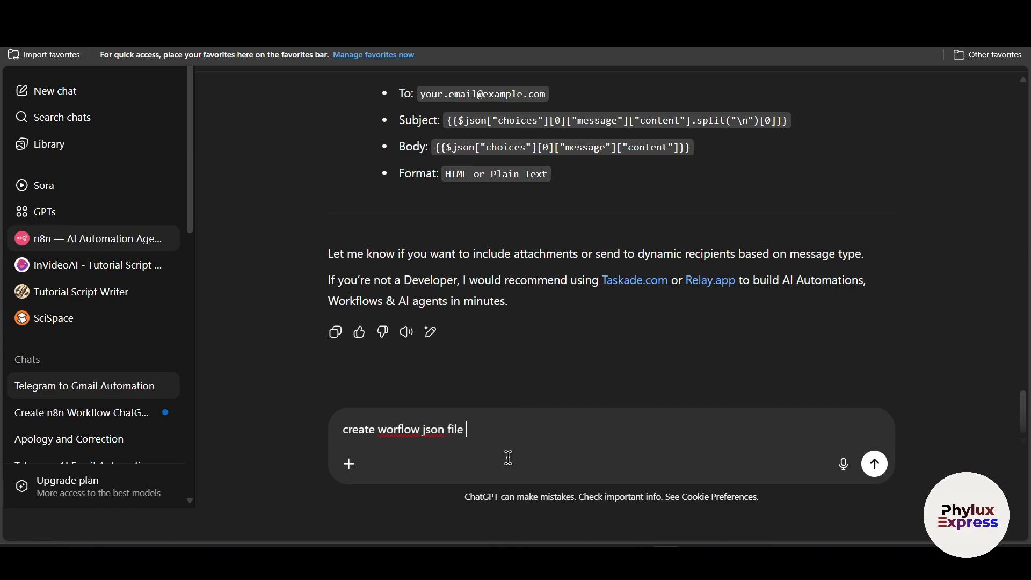
key(Return)
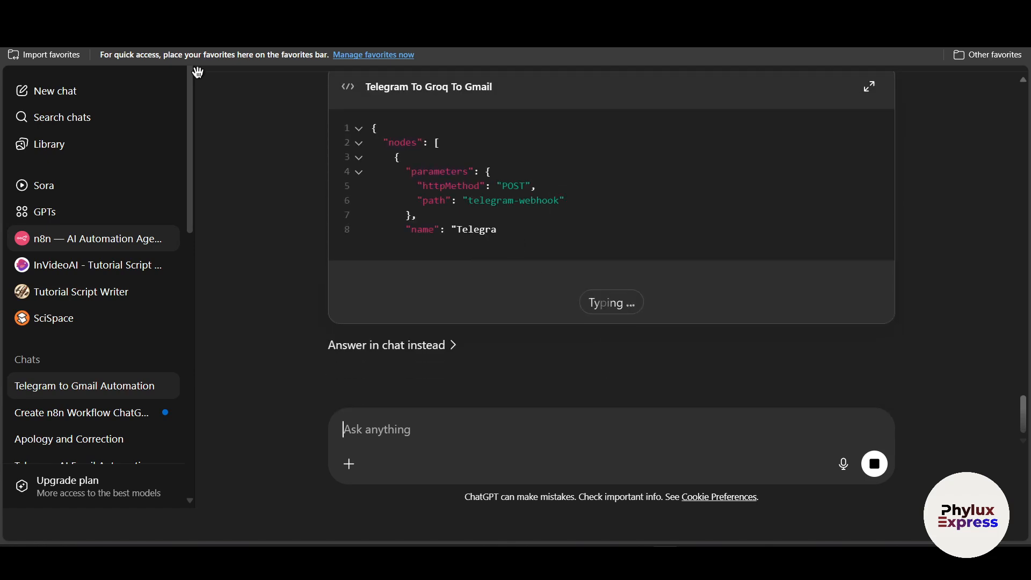
Switch to n8n, save My workflow 7 and create a new blank workflow in the Personal space.
click(441, 188)
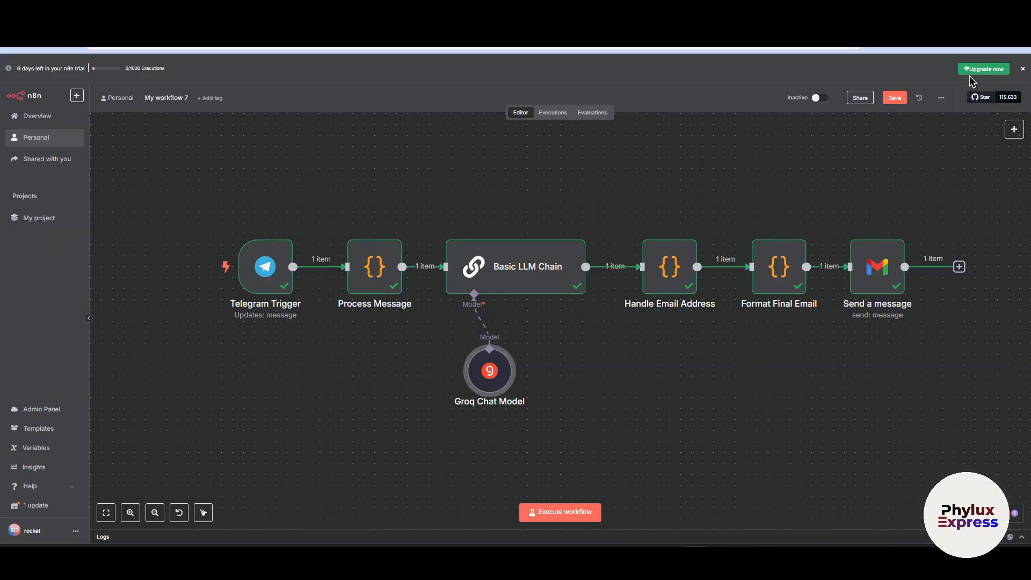
click(894, 100)
click(586, 146)
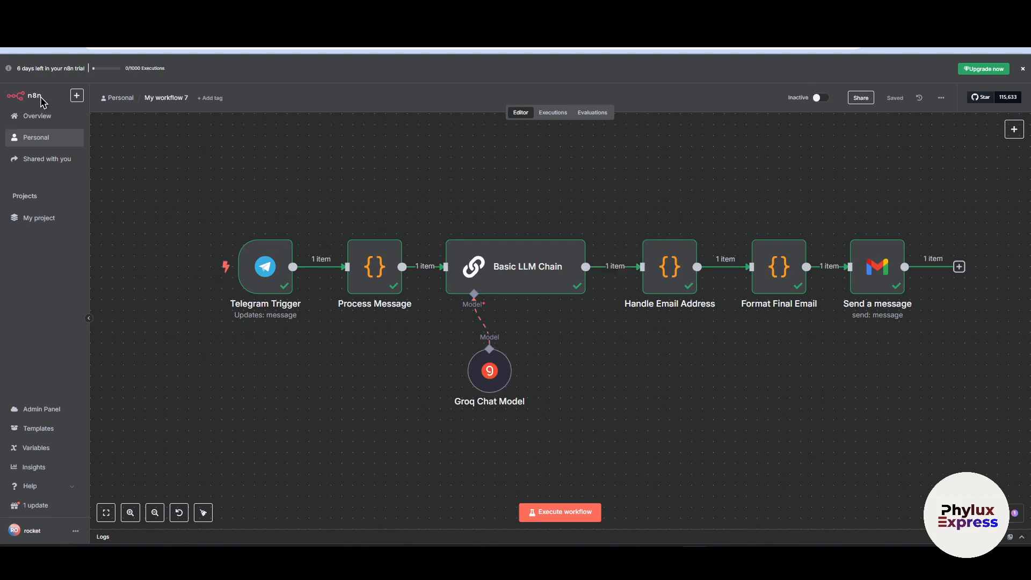
click(77, 95)
mouse_move(118, 120)
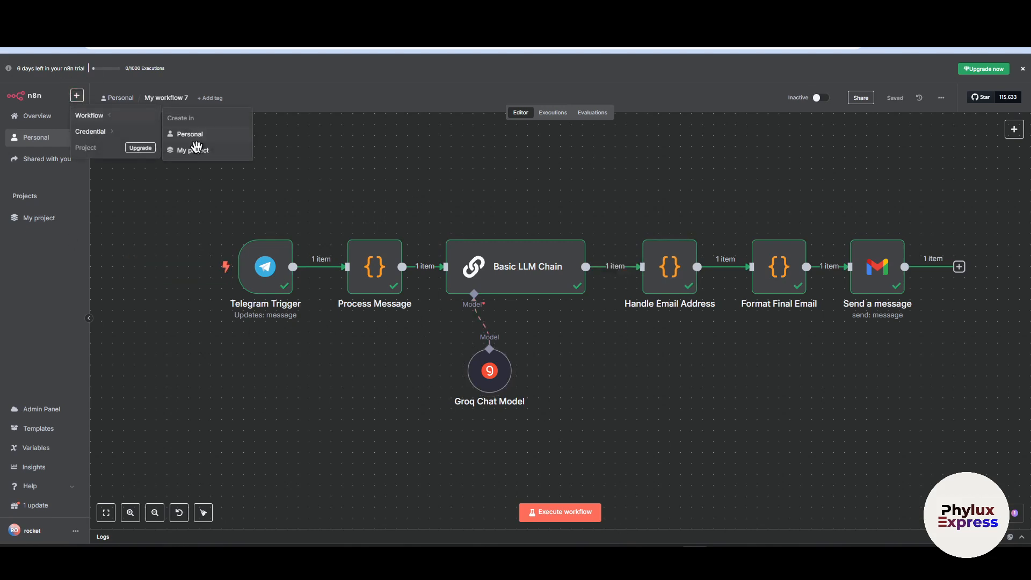
click(194, 134)
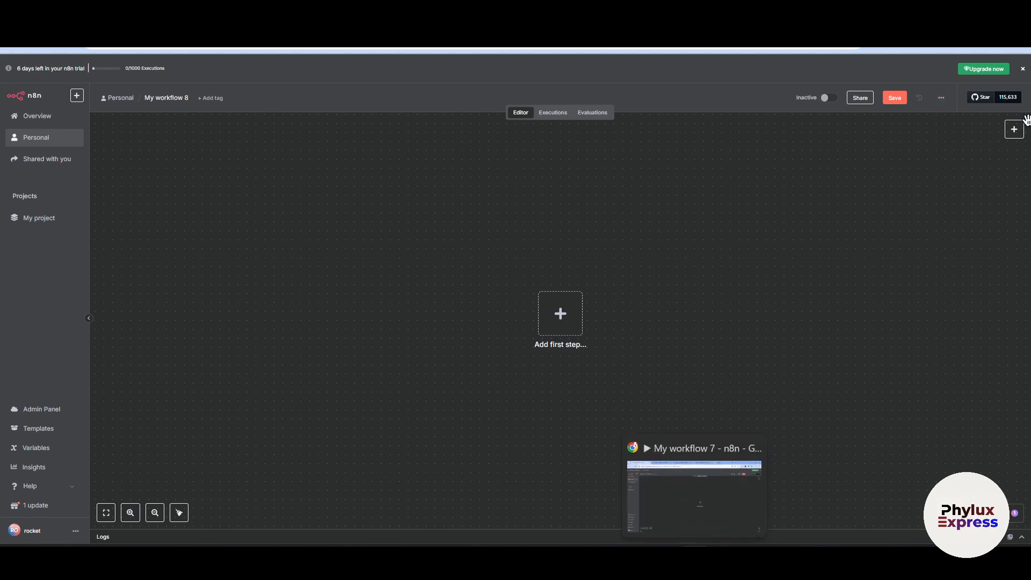
Import telegram_ai_email_workflow.json from file into the new workflow and clear the selection of the imported nodes.
click(941, 98)
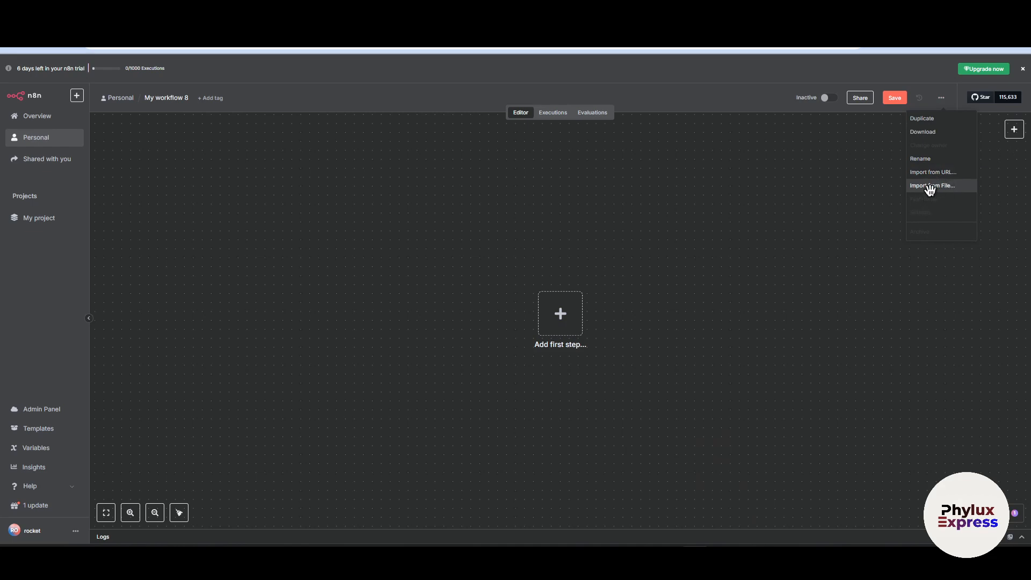
click(888, 191)
click(942, 98)
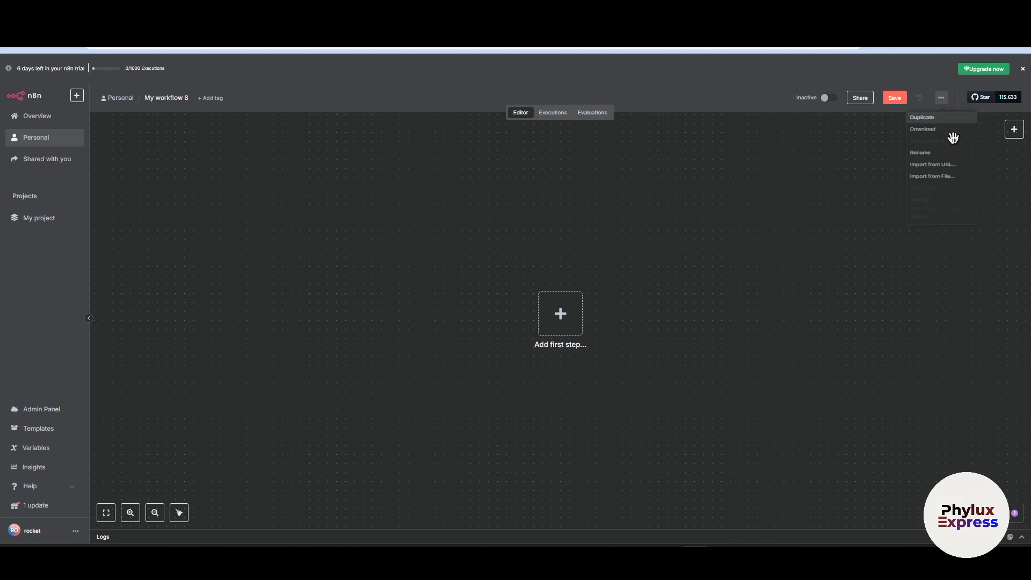
click(928, 186)
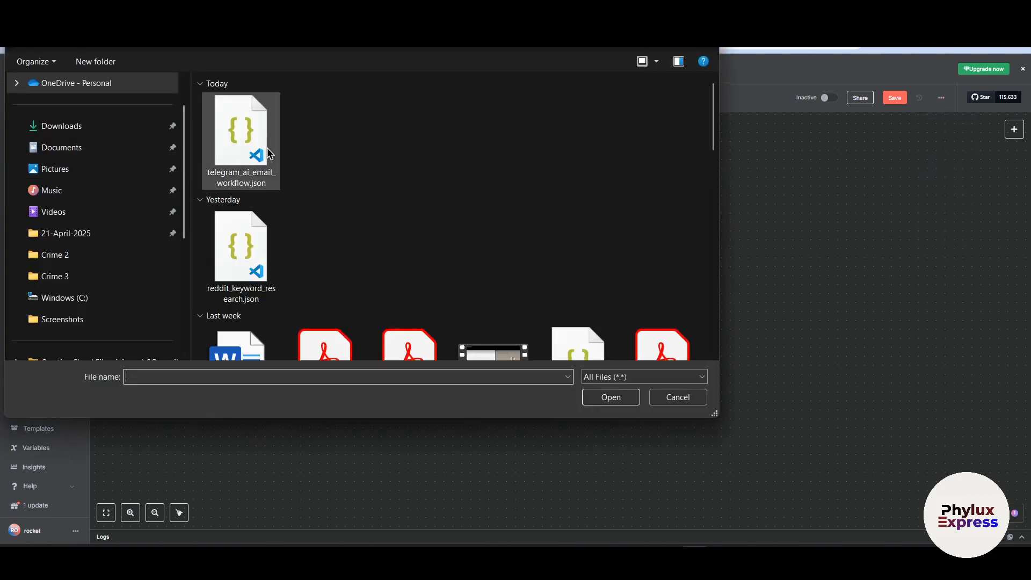
click(250, 139)
click(602, 400)
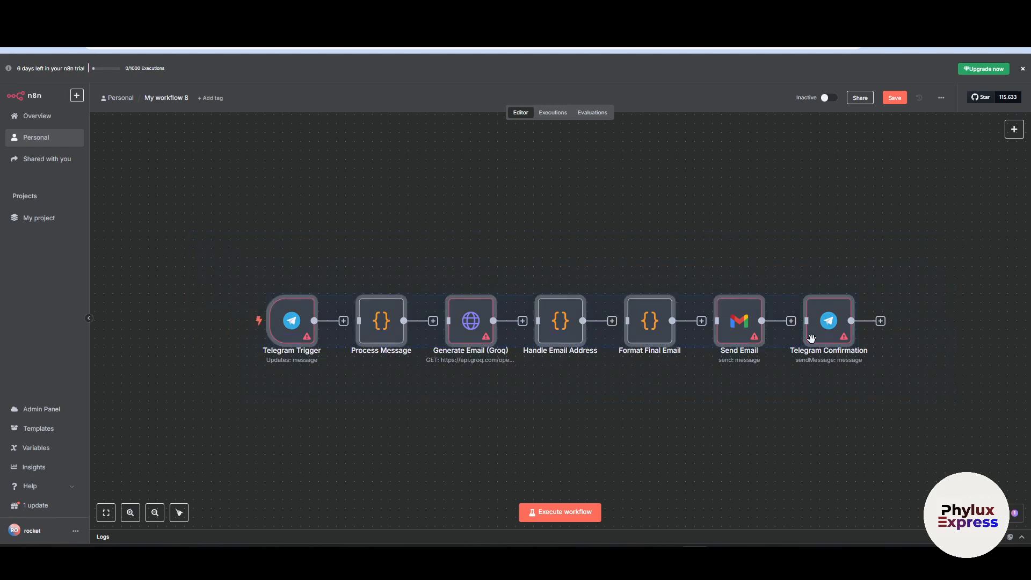
drag(927, 238, 184, 387)
click(869, 214)
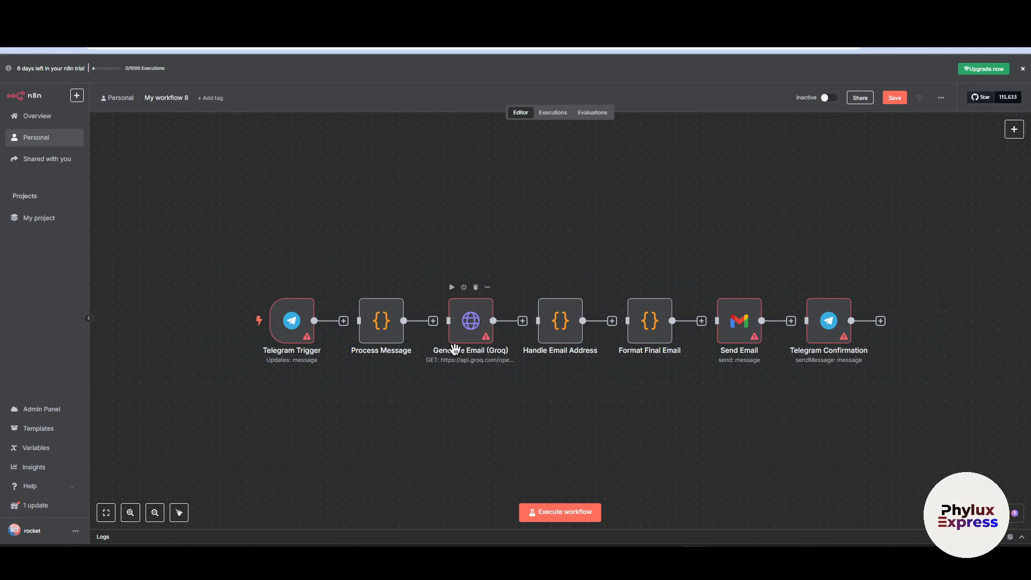
Check the parameters of the Generate Email (Groq) node and delete that node from the workflow.
double_click(477, 336)
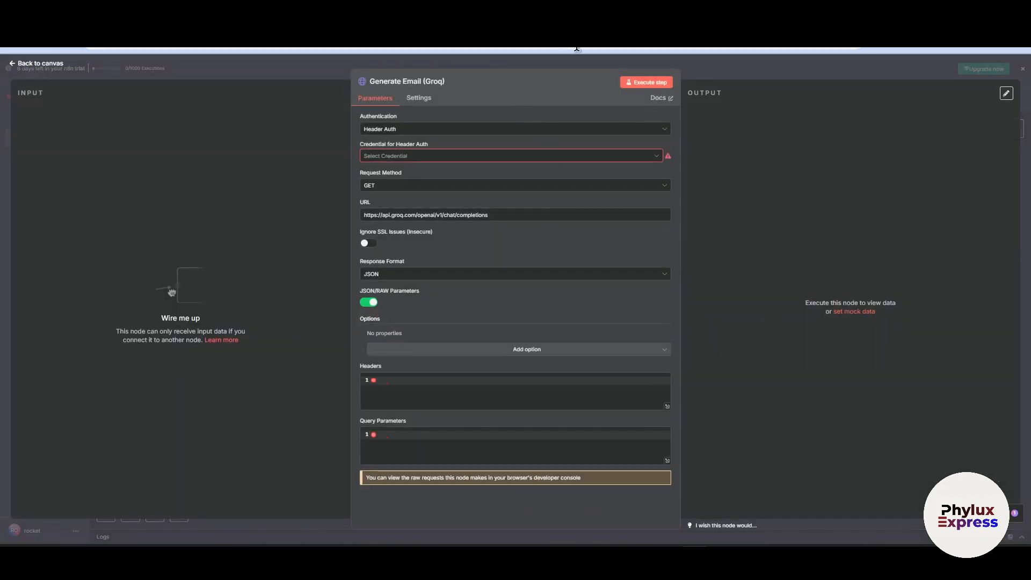
click(570, 63)
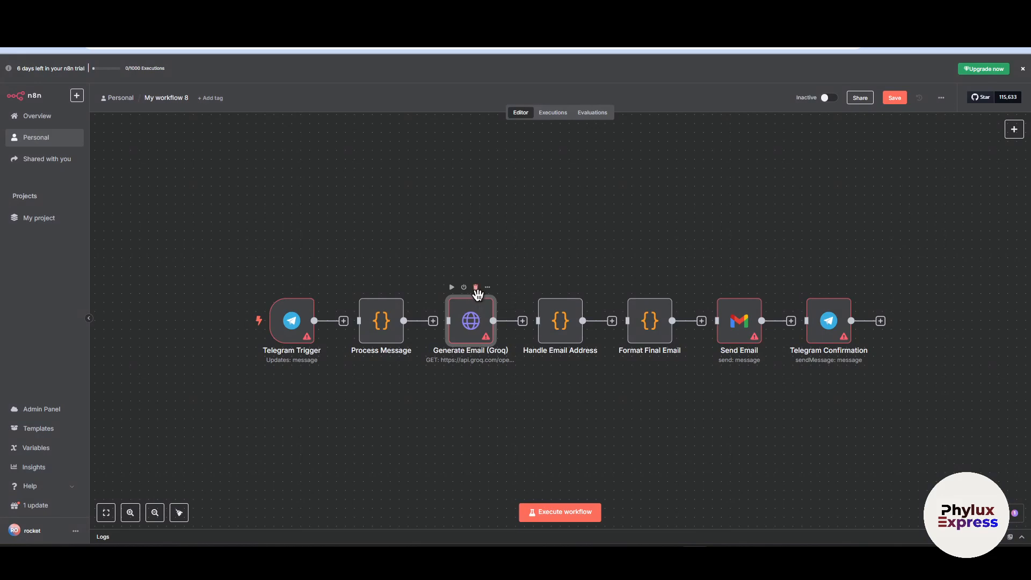
click(475, 288)
mouse_move(1020, 129)
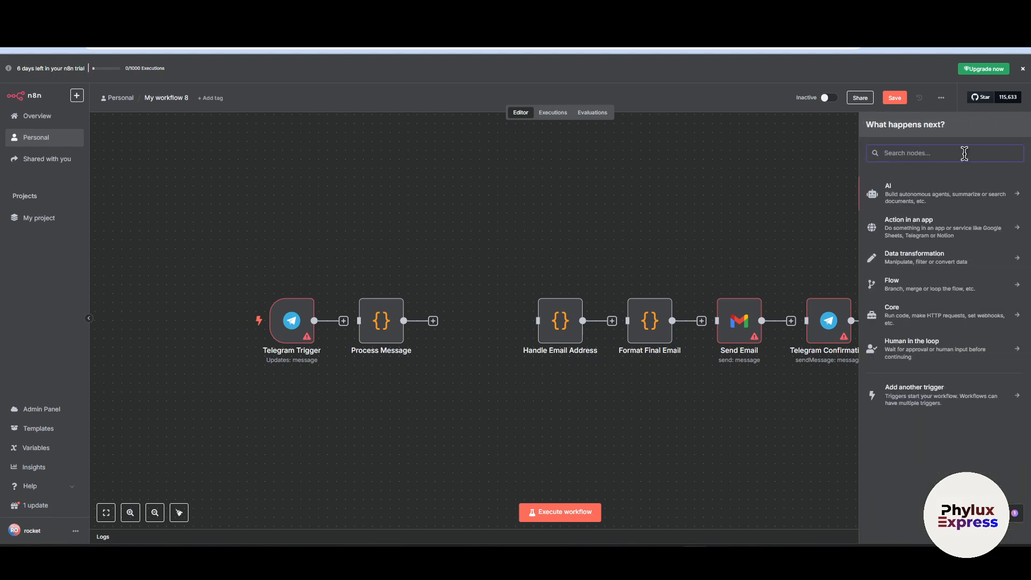
text(groq)
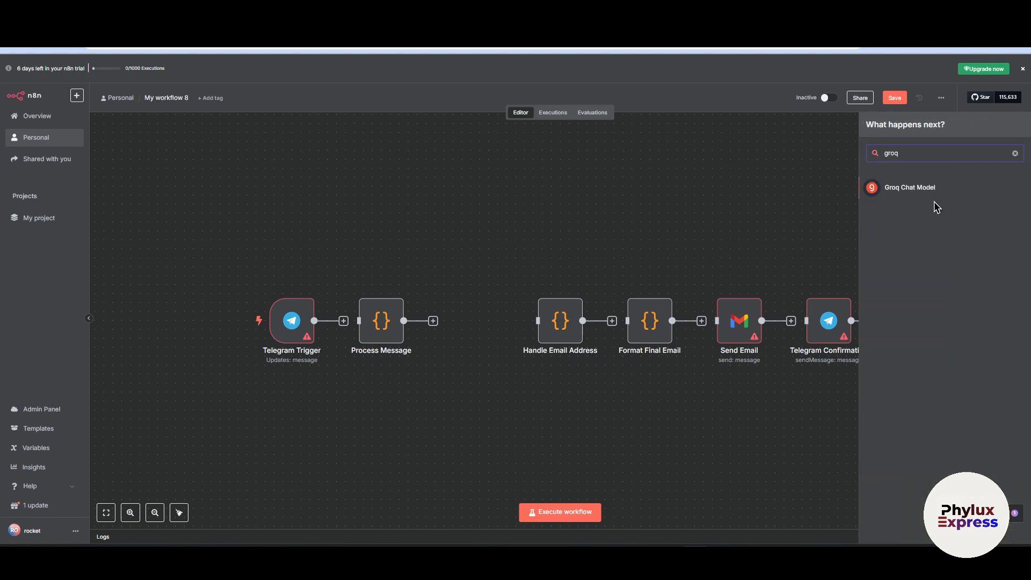
click(823, 193)
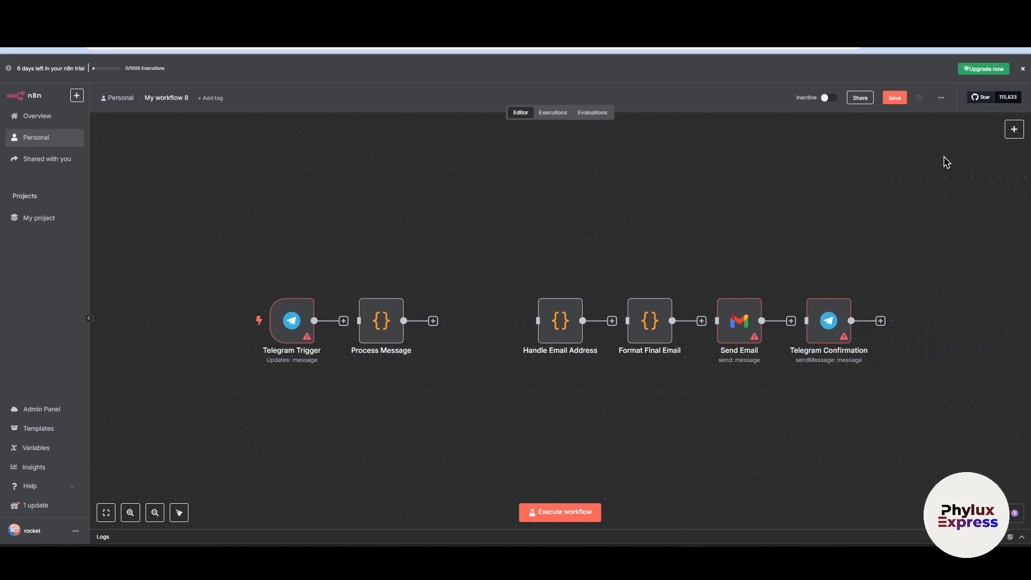
Search the nodes for Groq, add the Groq Chat Model and return to the canvas.
click(1014, 130)
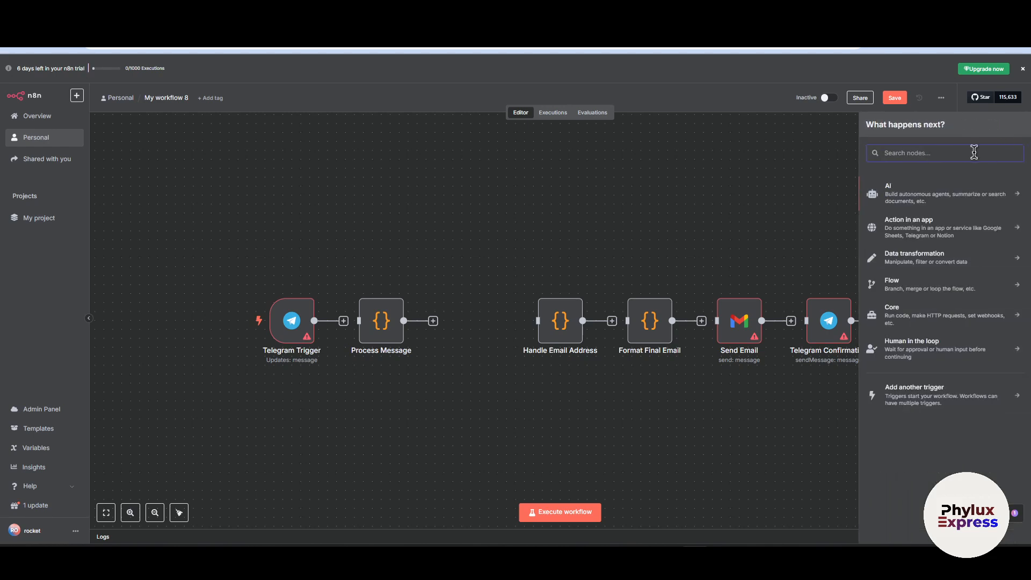
text(gro)
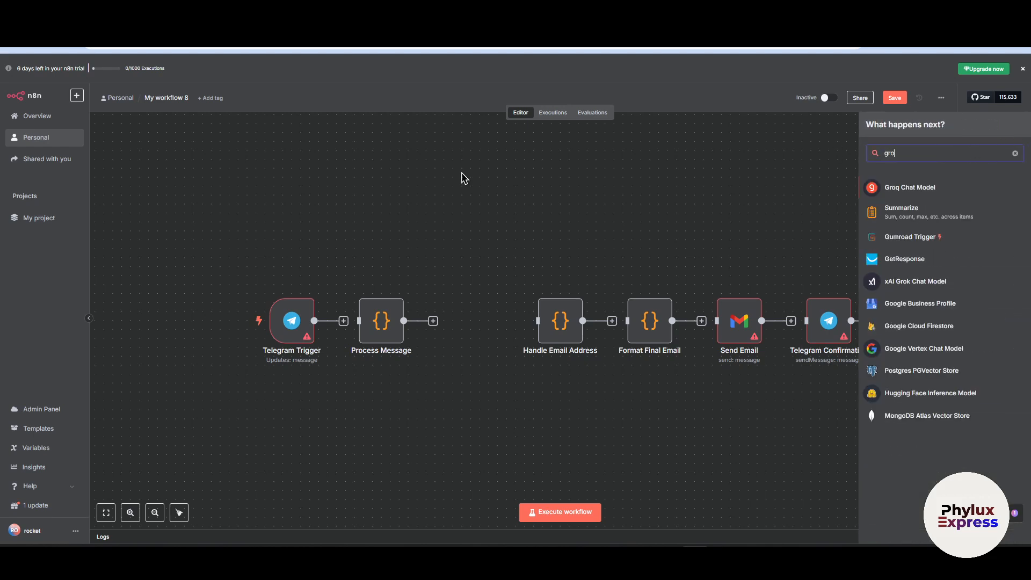
click(931, 197)
click(553, 67)
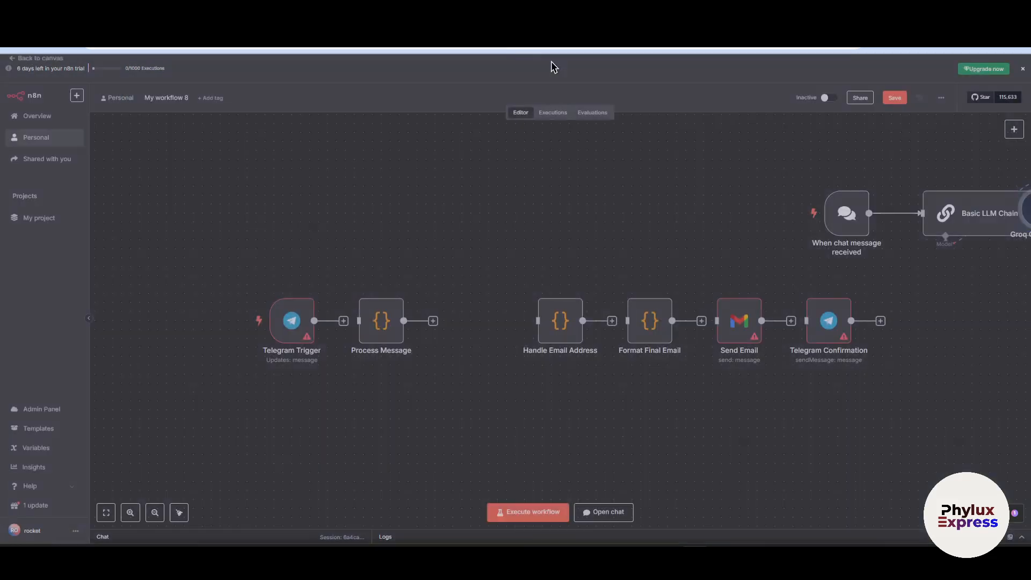
Move the Basic LLM Chain above the gap after Process Message and delete the When chat message received trigger.
scroll(913, 258, down, 1)
drag(954, 189, 444, 180)
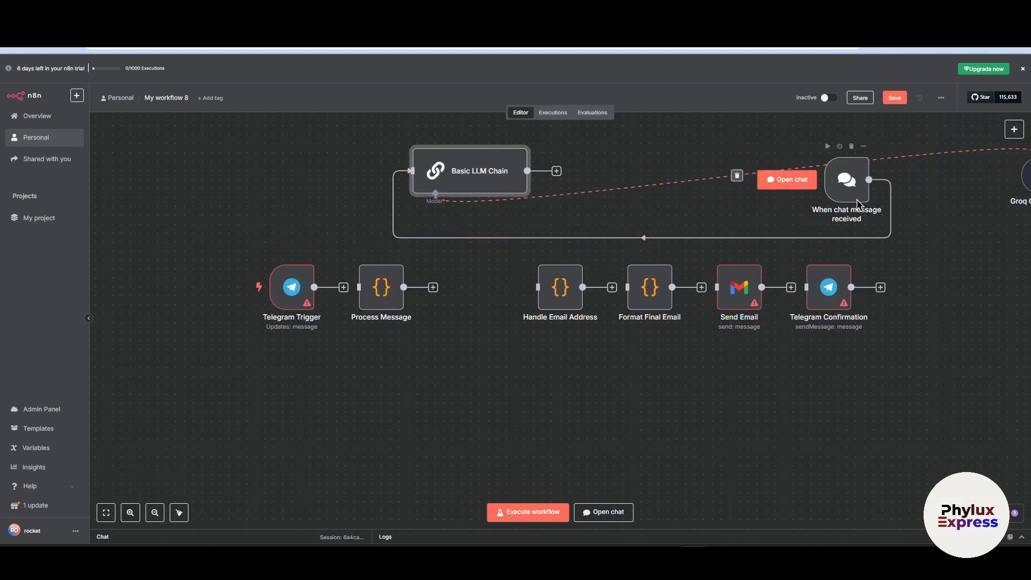
drag(865, 206, 872, 234)
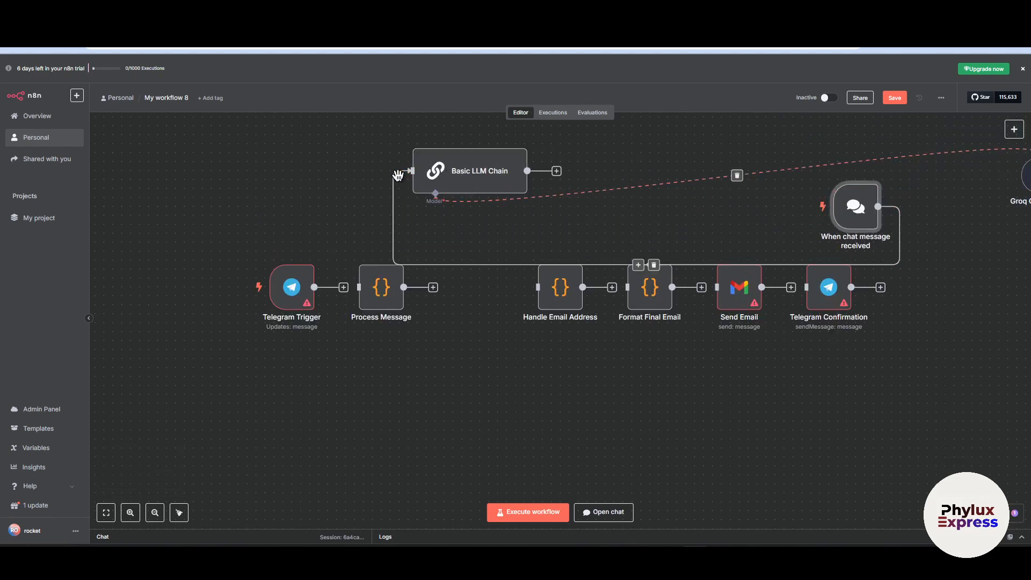
mouse_move(859, 202)
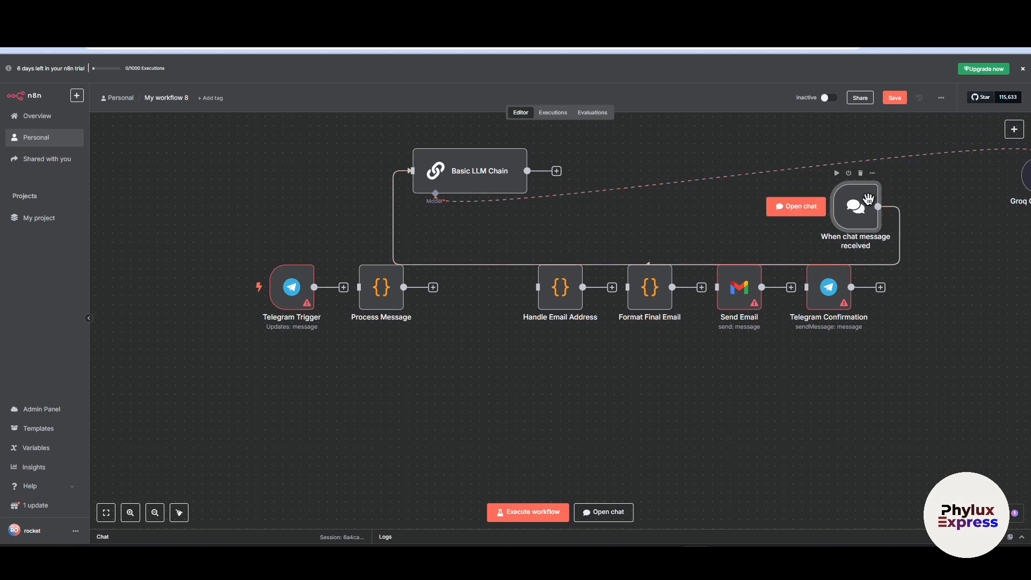
click(861, 172)
Place the Basic LLM Chain close to Process Message and wire it between Process Message and Handle Email Address.
drag(454, 173, 481, 235)
drag(433, 287, 436, 232)
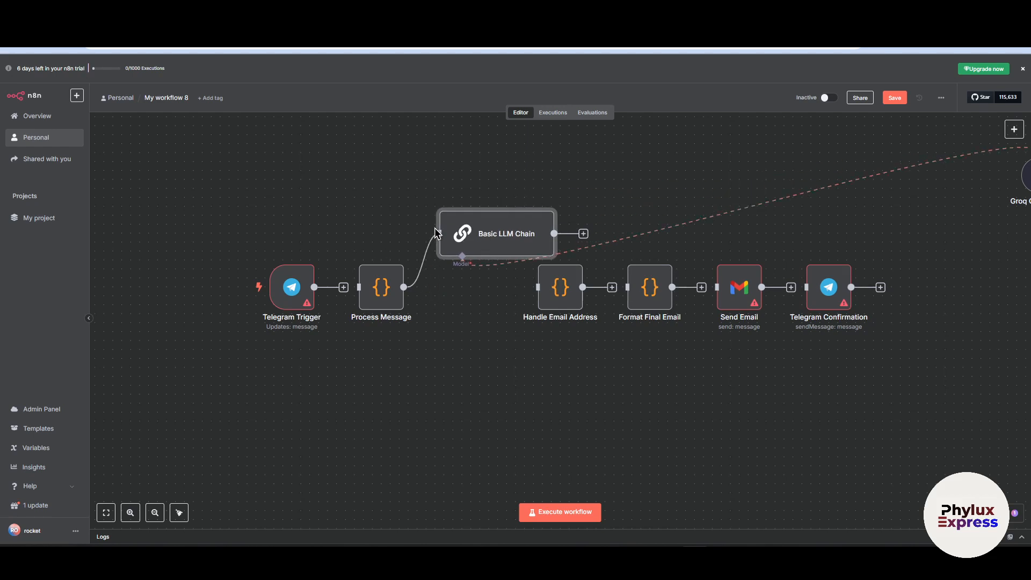
right_click(646, 247)
click(603, 168)
drag(554, 233, 534, 295)
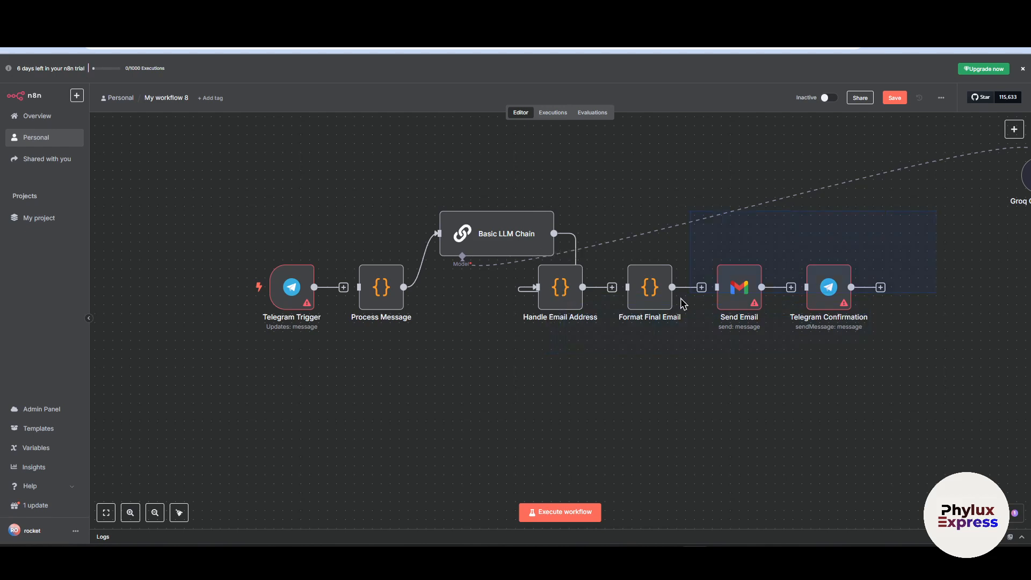
Move Handle Email Address and Format Final Email below the row and connect the first to the second.
drag(558, 304, 603, 357)
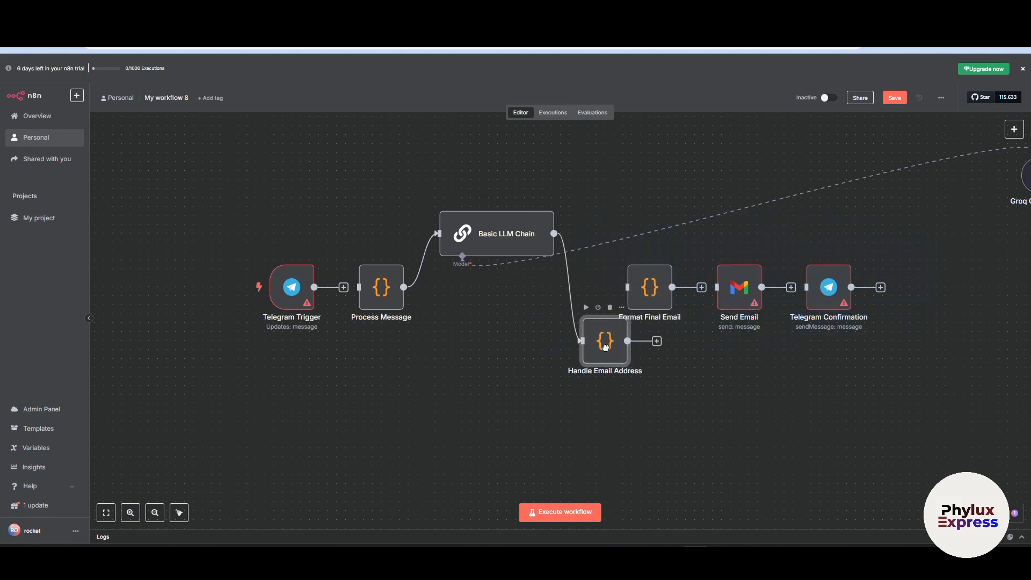
drag(653, 295, 734, 348)
drag(629, 340, 709, 341)
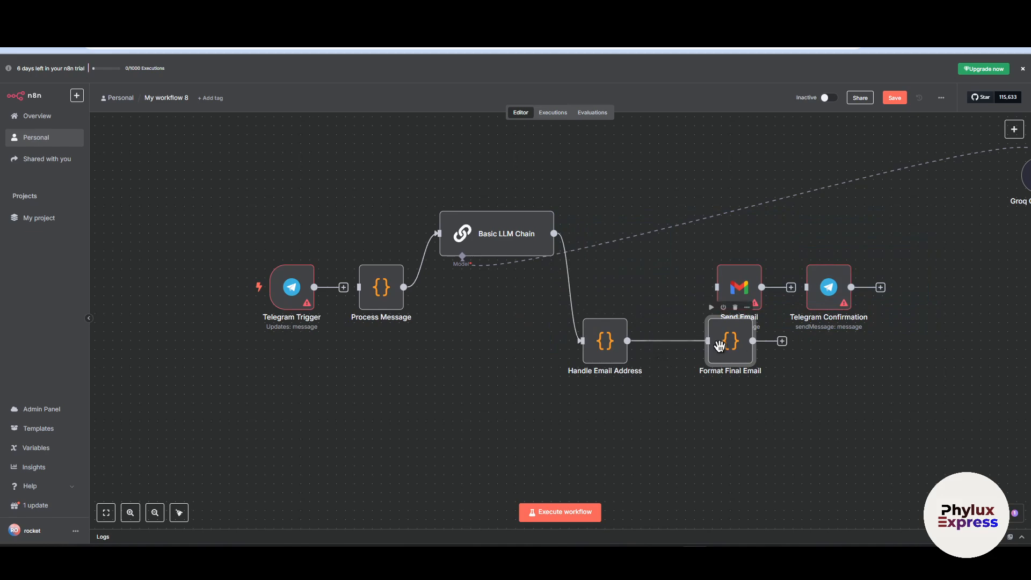
Delete the Telegram Confirmation node, then place Send Email after Format Final Email and connect the two.
click(833, 254)
drag(752, 283, 842, 327)
drag(753, 341, 807, 332)
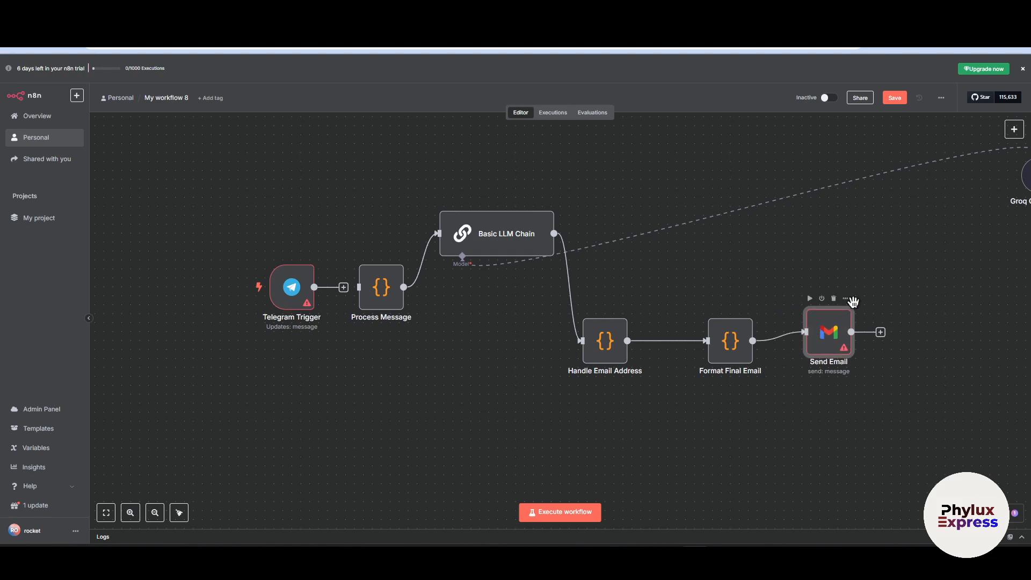
Move the Groq Chat Model node to just below the Basic LLM Chain.
mouse_move(786, 200)
scroll(786, 199, up, 2)
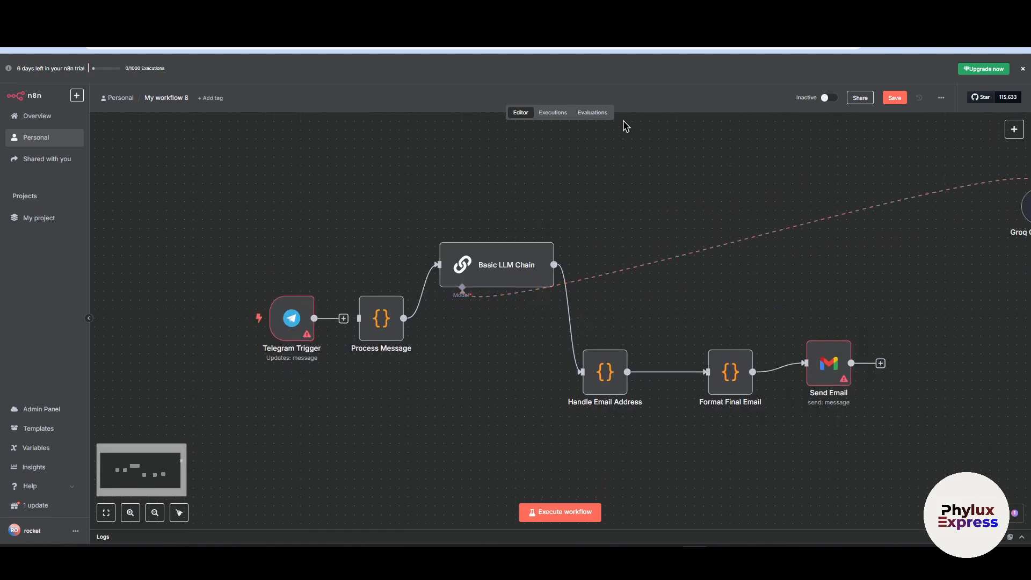
drag(1019, 195, 433, 389)
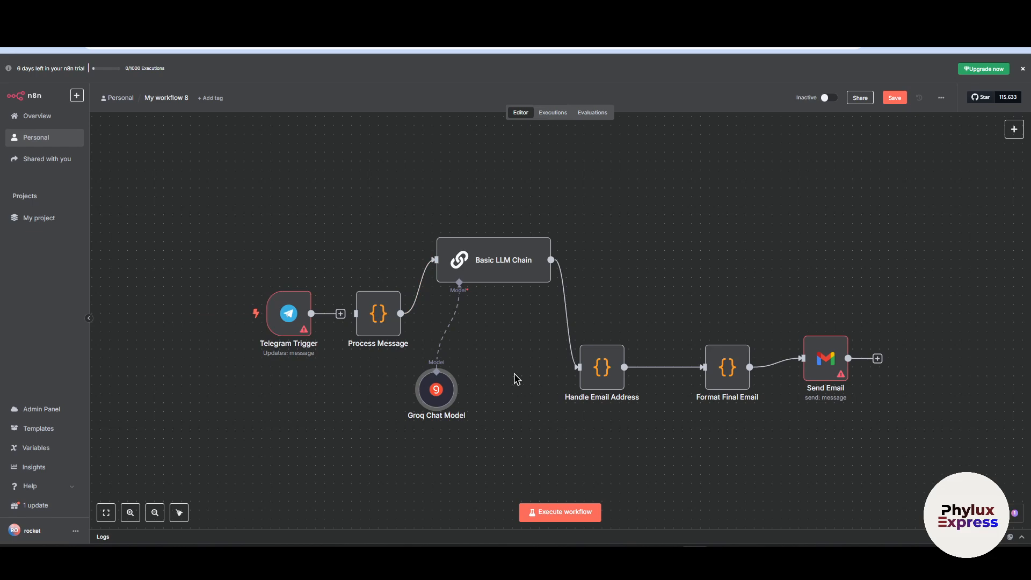
Use the Telegram account credential for the Telegram Trigger node and return to the canvas.
double_click(290, 316)
click(316, 145)
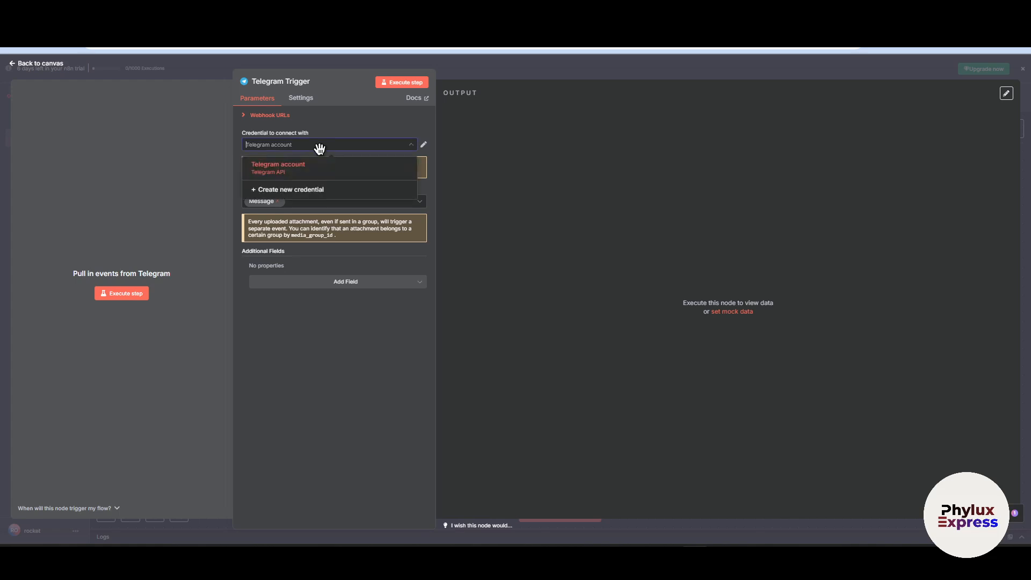
click(525, 74)
click(524, 74)
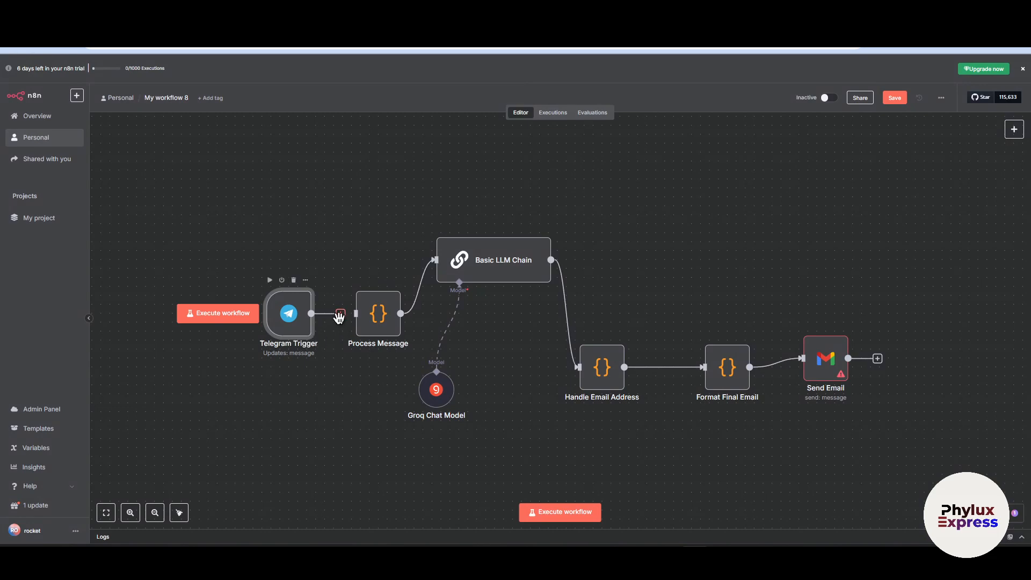
Use the Gmail account 4 credential for the Send Email node and return to the canvas.
double_click(822, 361)
click(472, 128)
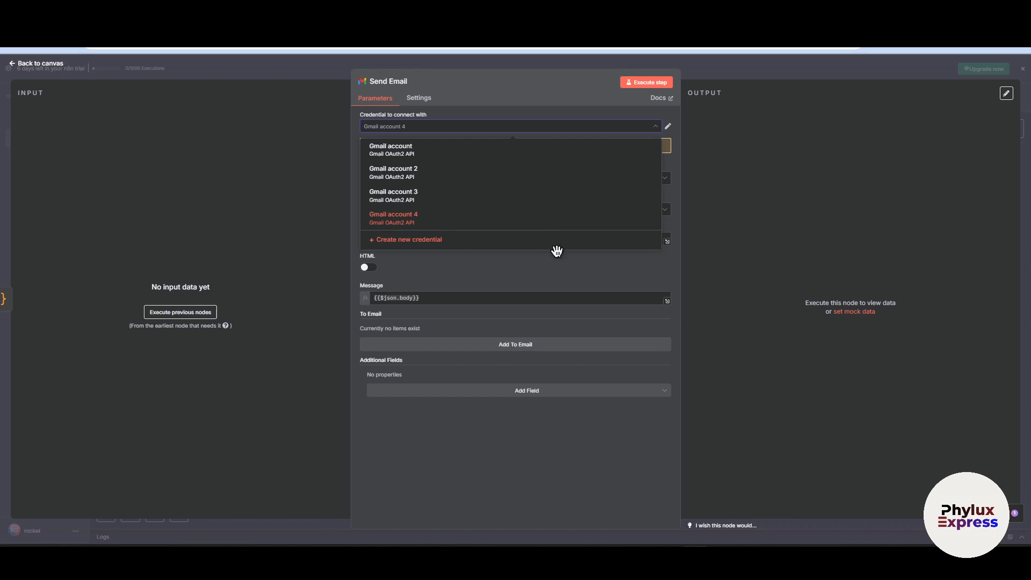
click(767, 75)
Line up Telegram Trigger, Process Message and Basic LLM Chain in one row with Handle Email Address, keeping Groq Chat Model beneath the chain.
drag(500, 266, 490, 338)
drag(440, 398, 422, 452)
drag(490, 344, 498, 380)
drag(368, 331, 368, 385)
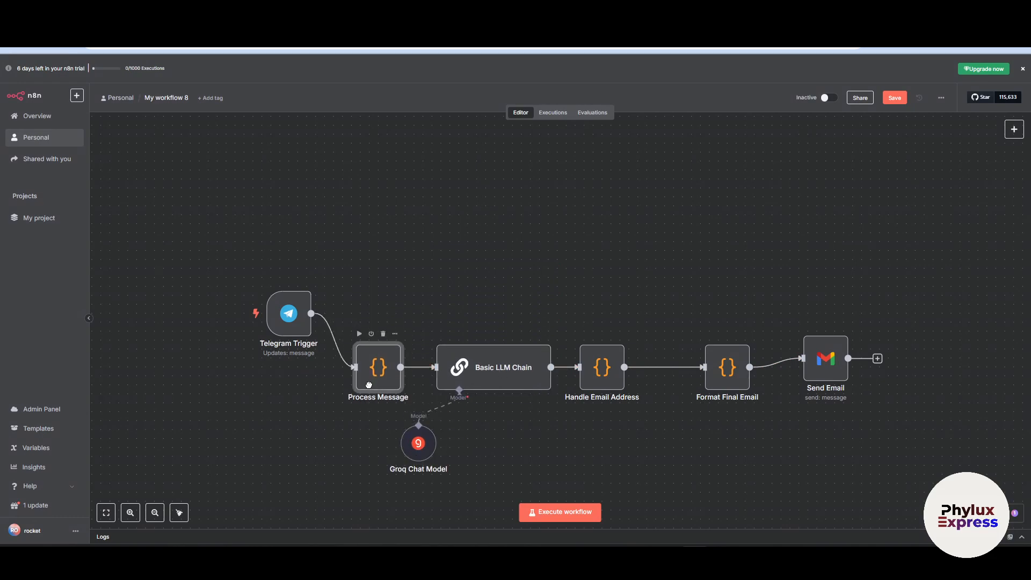
drag(285, 319, 267, 373)
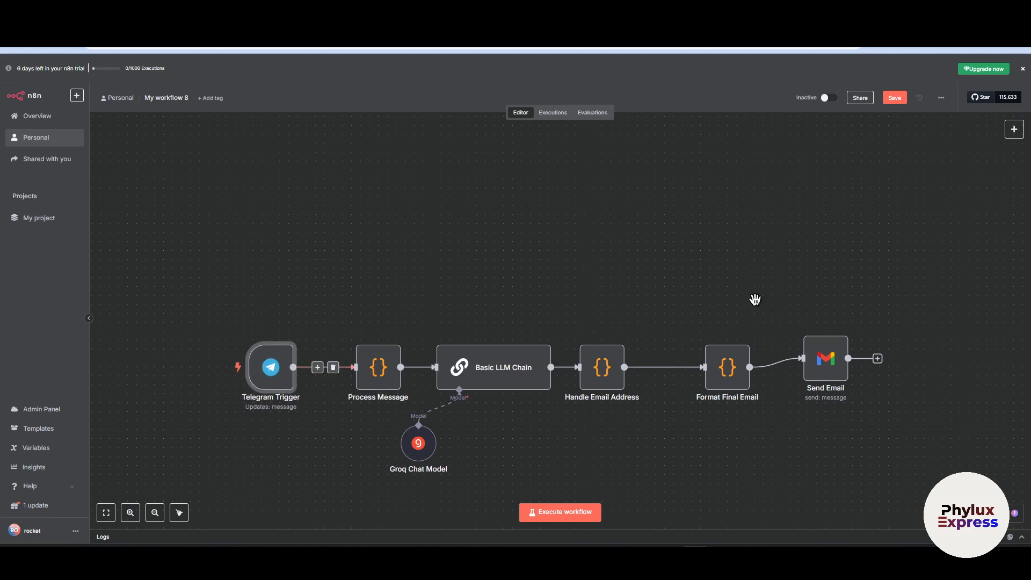
Check the Telegram Trigger node's settings, look at the talkwith_n8n chat in Telegram and return to the n8n canvas.
mouse_move(272, 376)
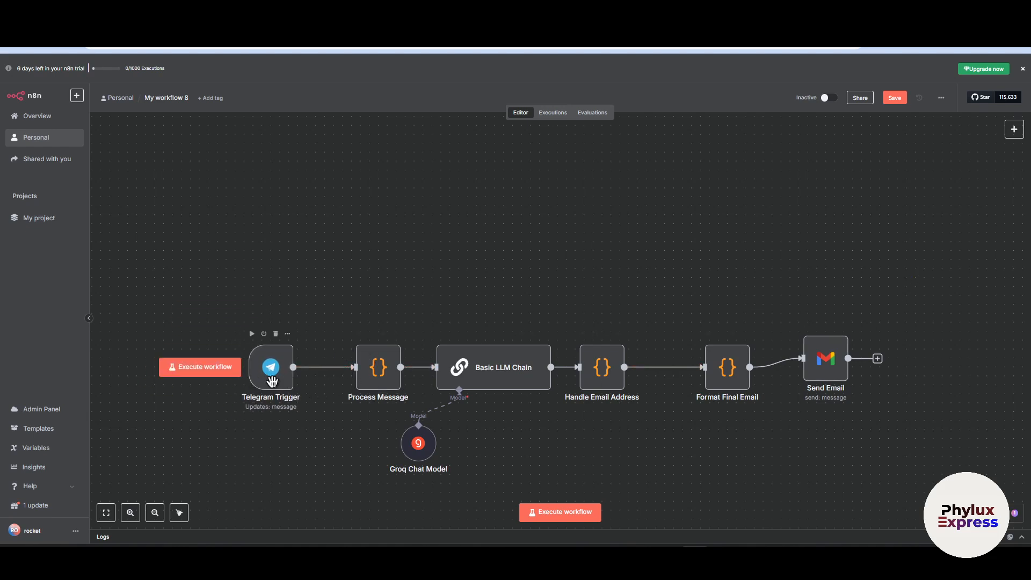
click(266, 370)
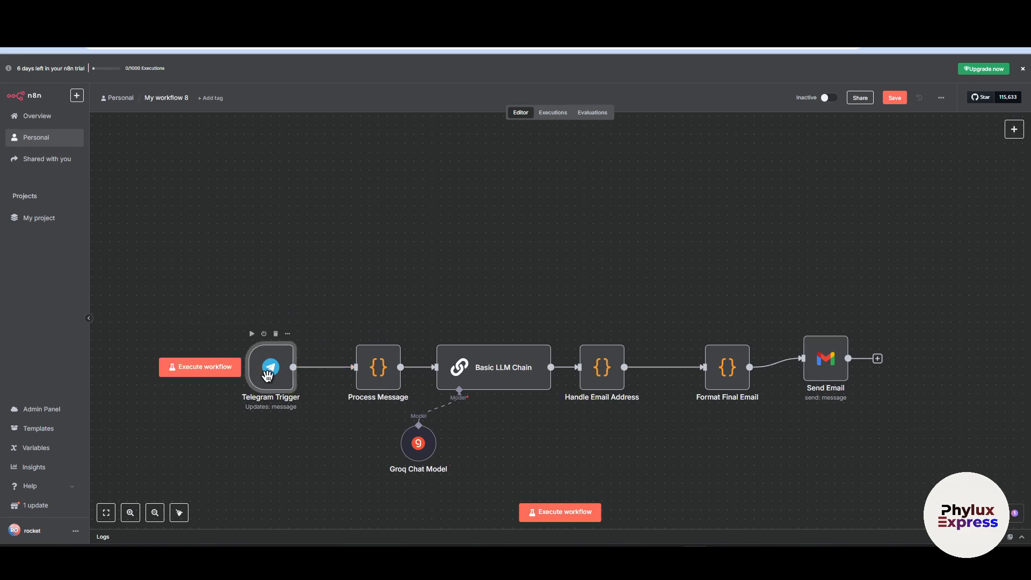
double_click(265, 370)
click(504, 77)
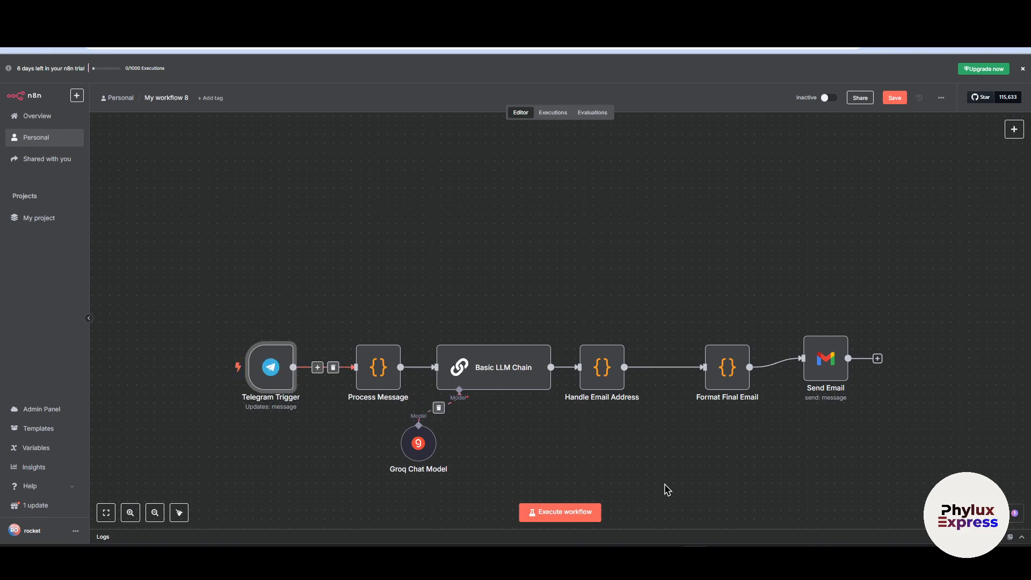
click(724, 558)
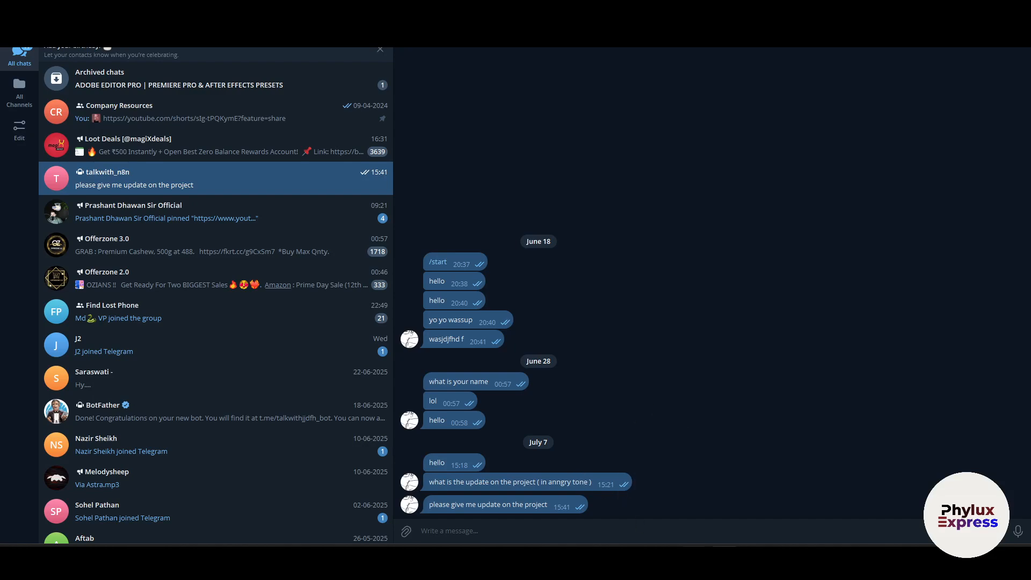
click(695, 559)
Place the Groq Chat Model directly below the Basic LLM Chain and execute the Telegram Trigger step to listen for a message.
drag(430, 451, 465, 472)
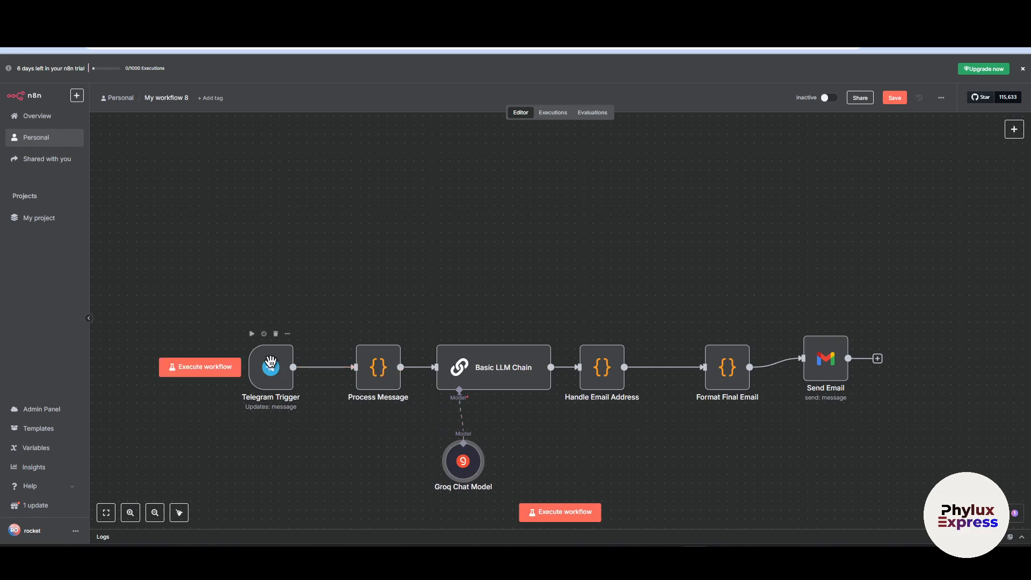
double_click(284, 390)
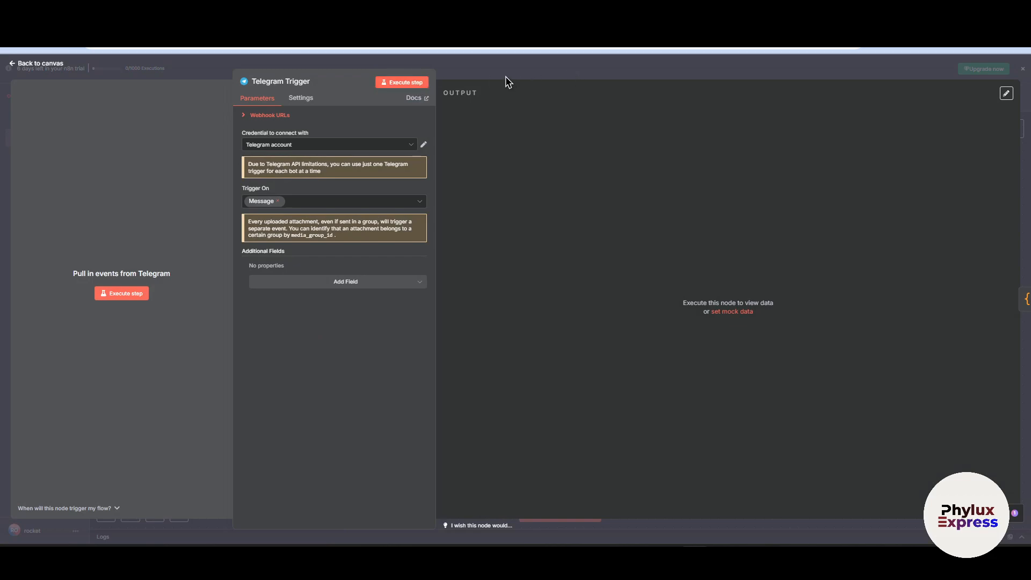
click(403, 83)
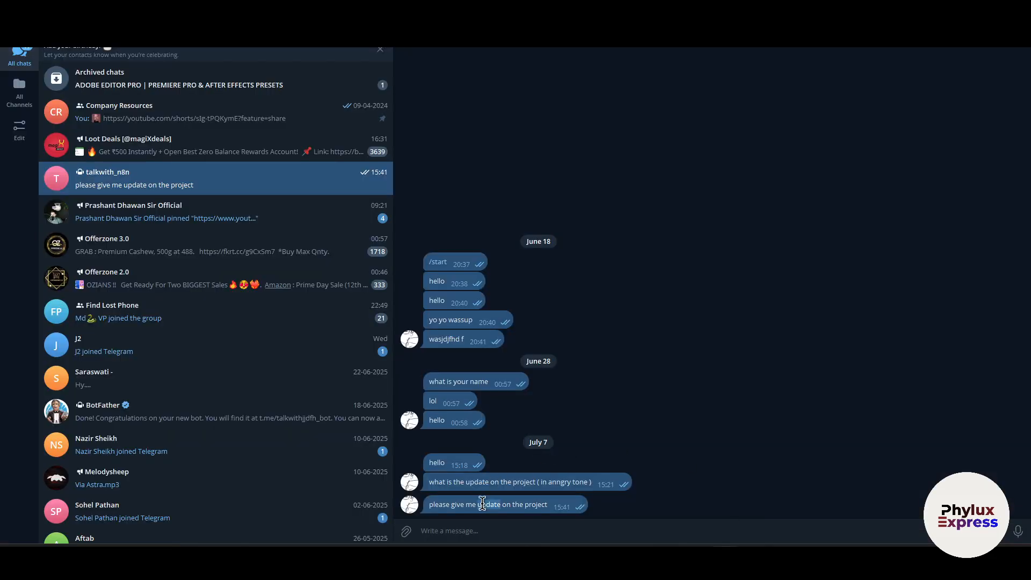
In Telegram, resend "please give me update on the project" to the talkwith_n8n chat, then close the Telegram Trigger node in n8n.
triple_click(483, 503)
key(ctrl+c)
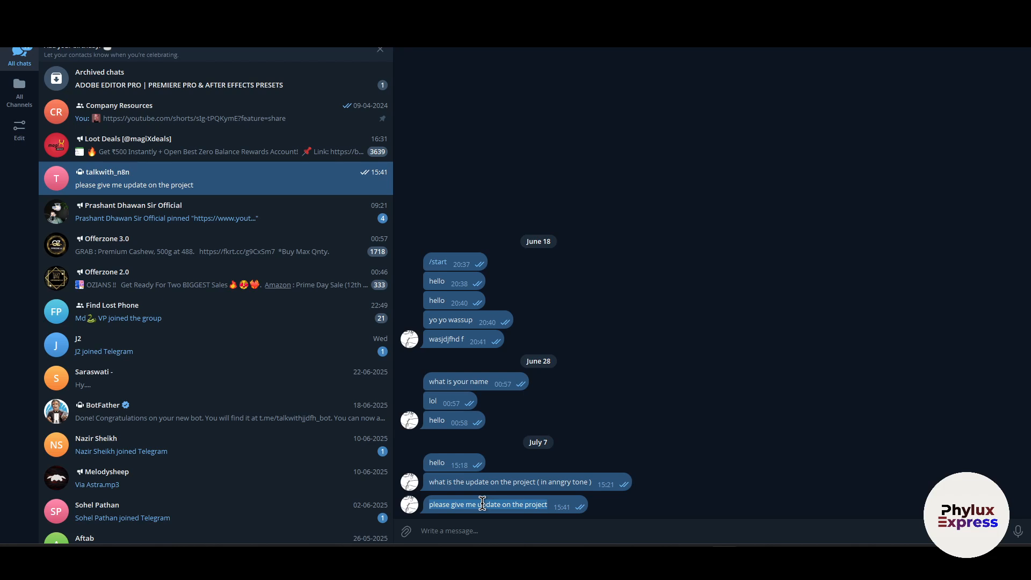
click(511, 535)
key(ctrl+v)
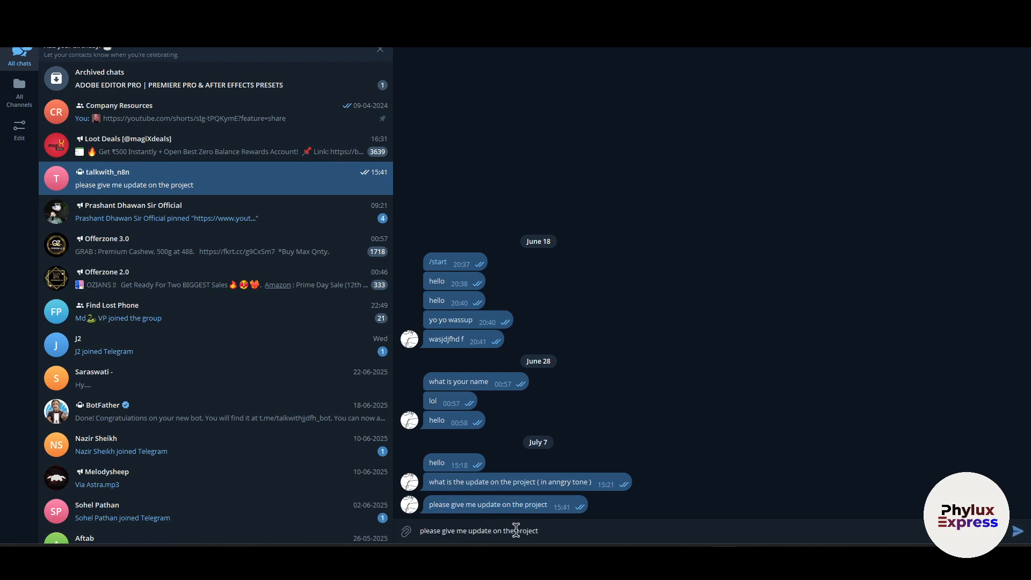
click(1018, 533)
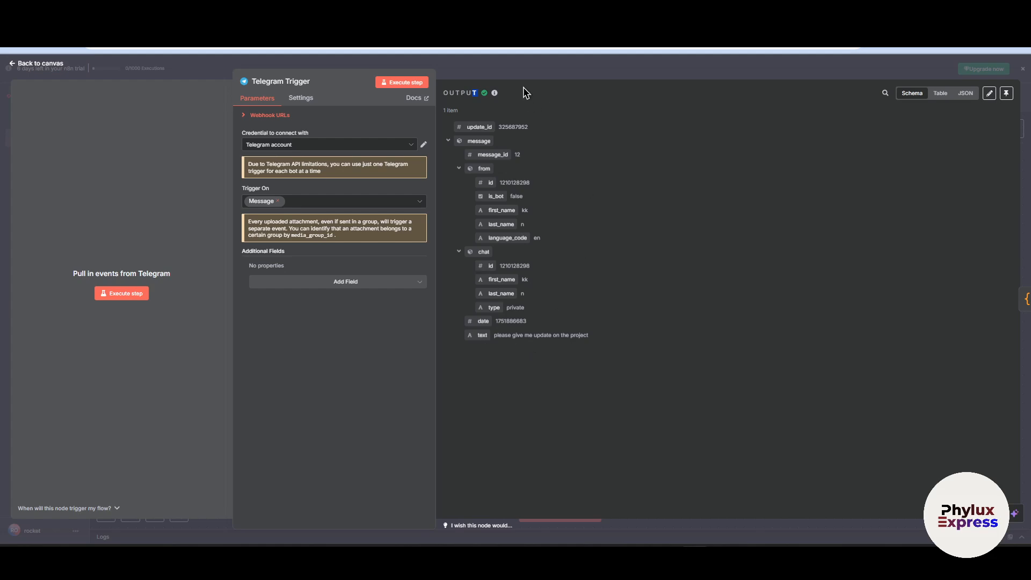
key(Escape)
Open the Process Message node, execute its JavaScript on the Telegram message and return to the canvas.
click(390, 368)
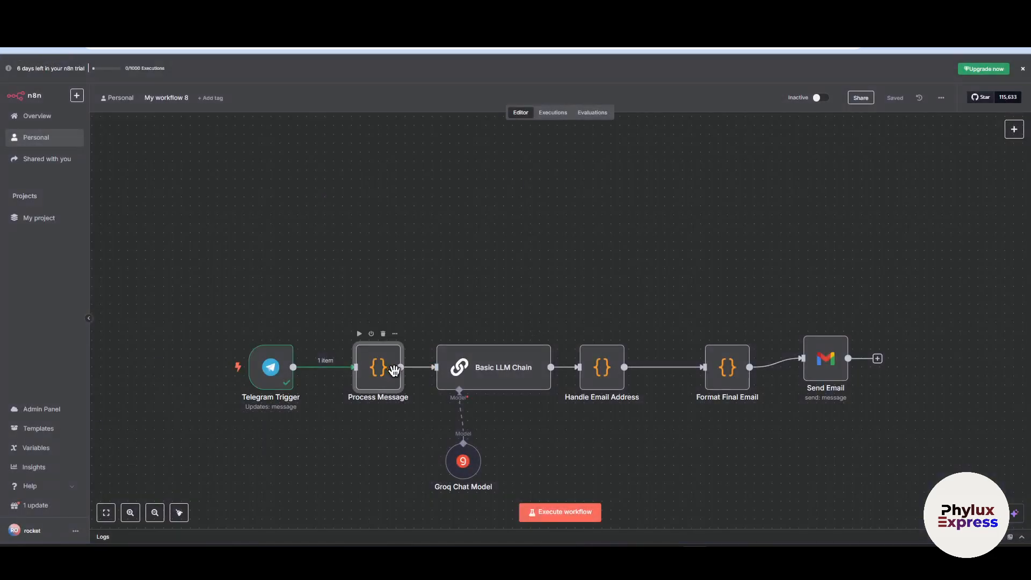
double_click(392, 369)
drag(525, 223, 369, 173)
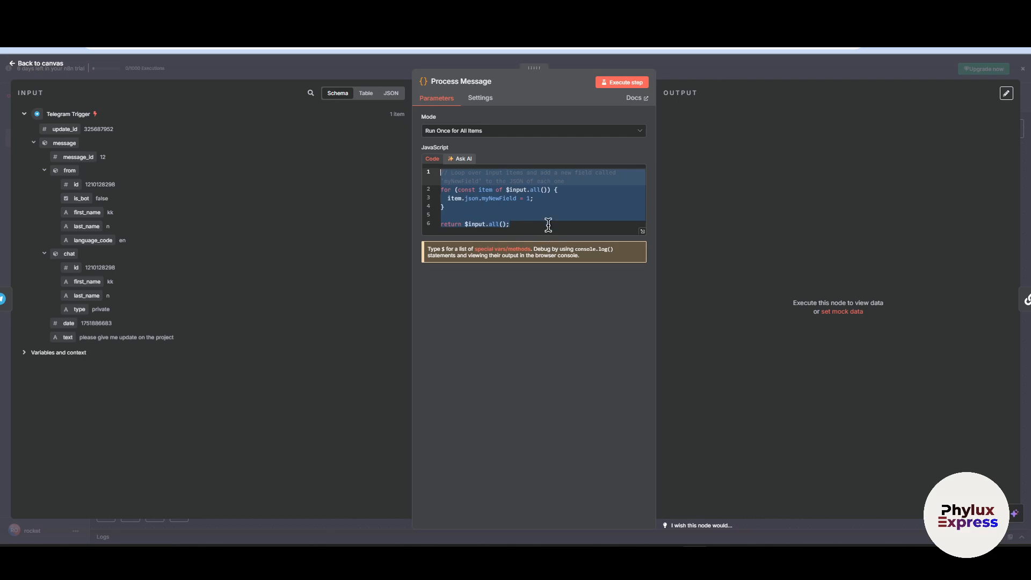
click(623, 82)
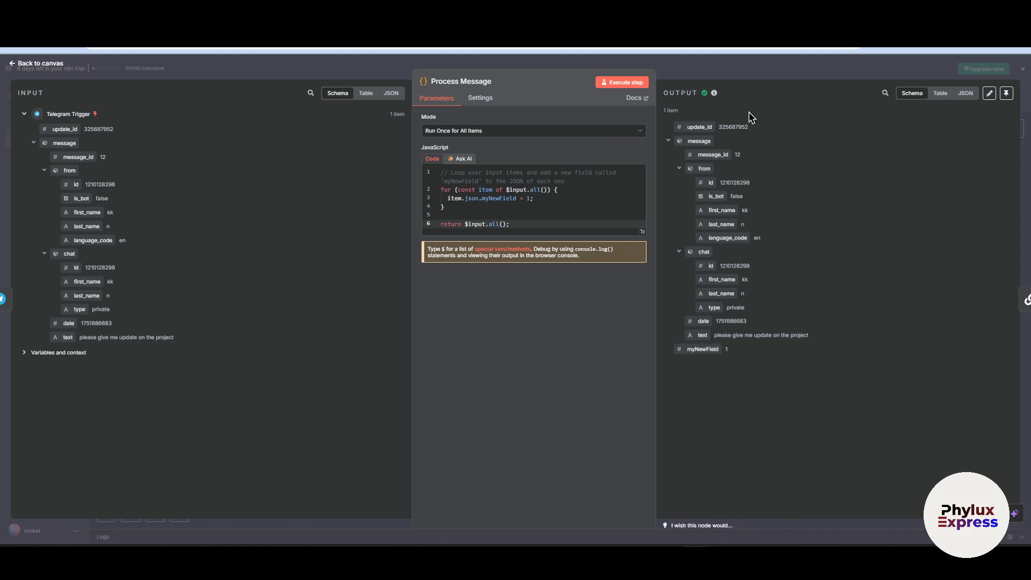
click(688, 67)
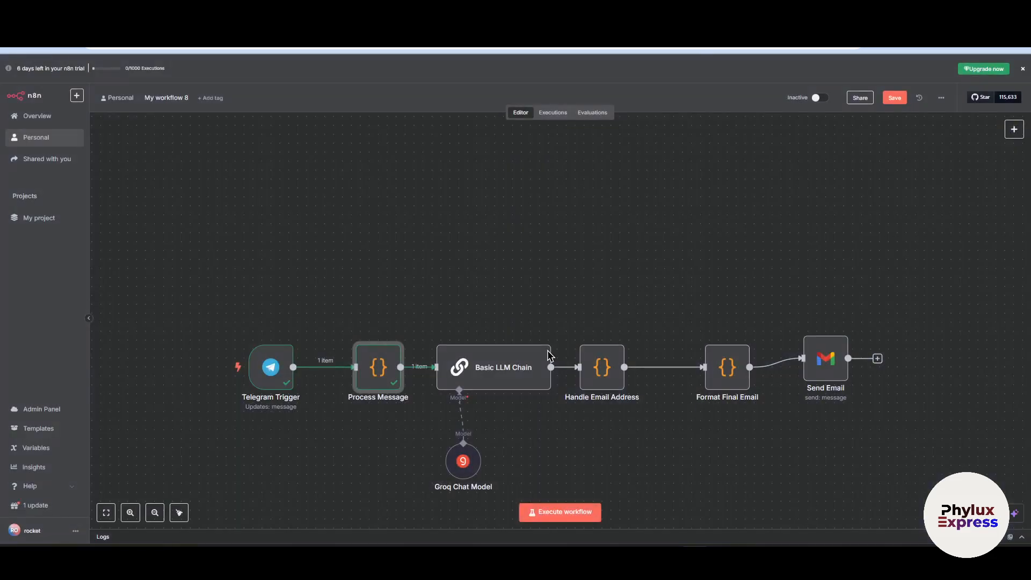
Set the Basic LLM Chain's prompt source to Define below and return to the canvas.
double_click(486, 390)
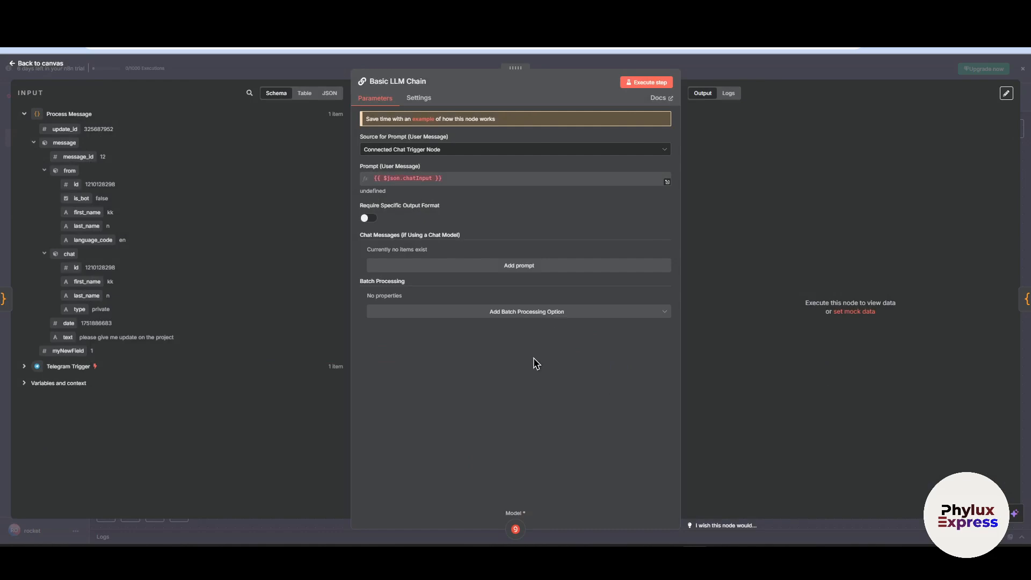
click(439, 151)
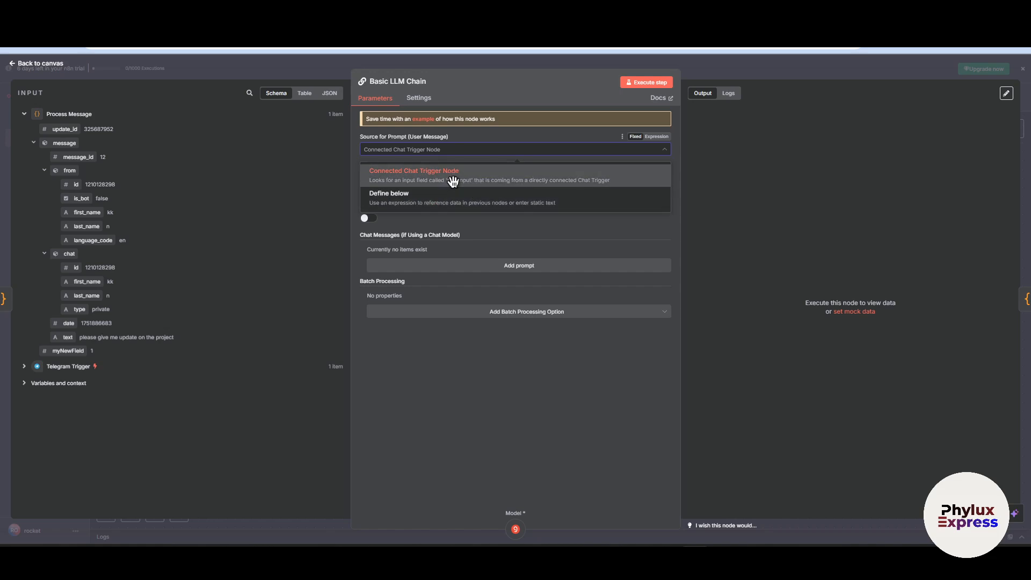
click(463, 198)
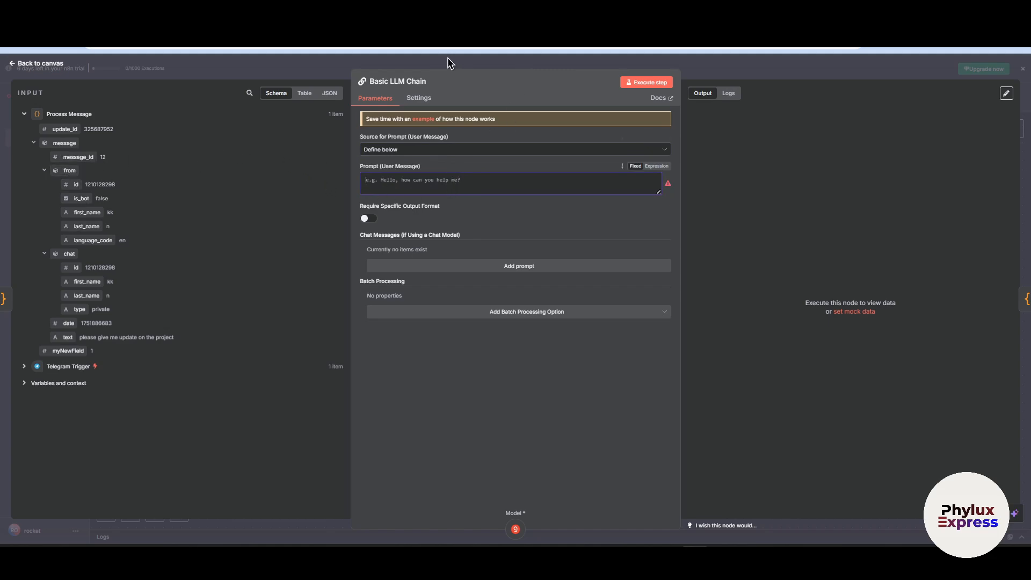
click(421, 62)
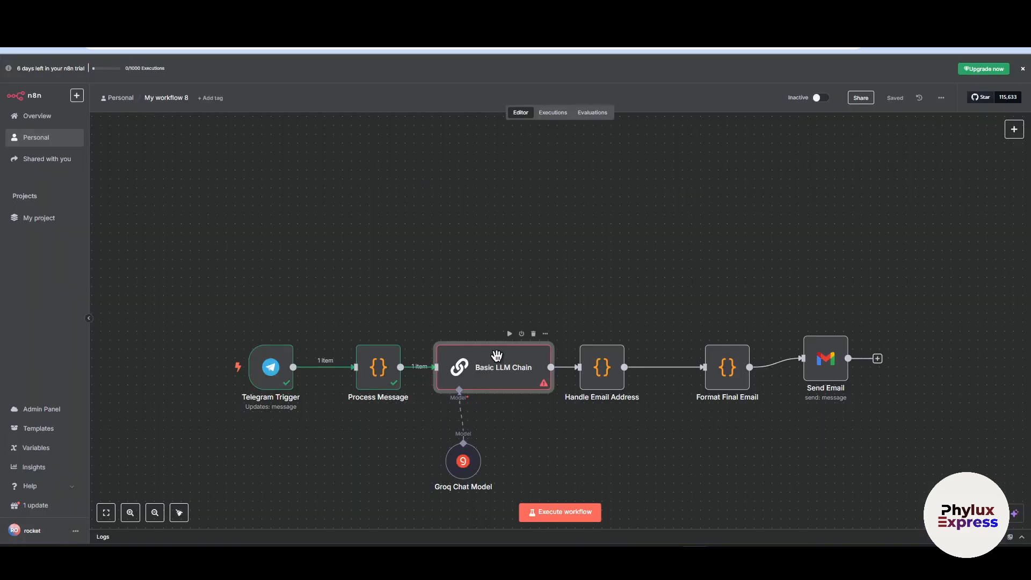
Set the Basic LLM Chain's user prompt to the expression {{$json.message.text}} and execute the node.
double_click(465, 386)
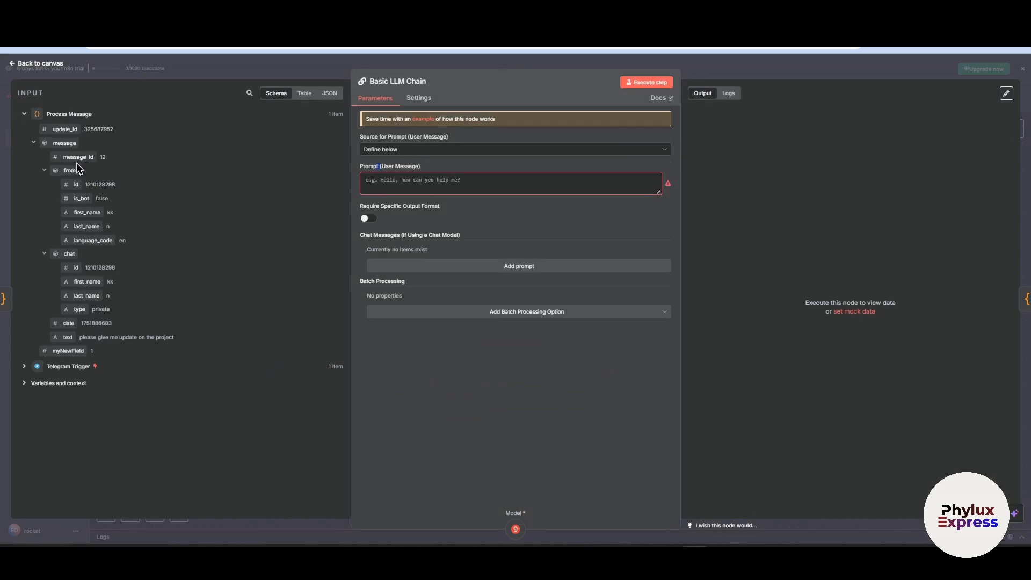
drag(65, 143, 407, 179)
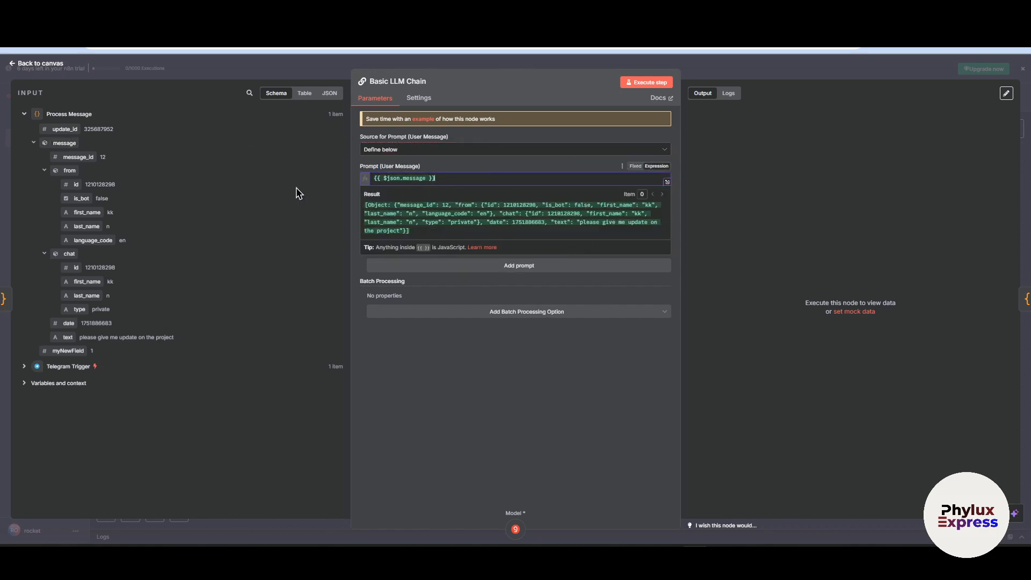
drag(445, 180, 368, 182)
text({{$json.message.text}})
click(899, 222)
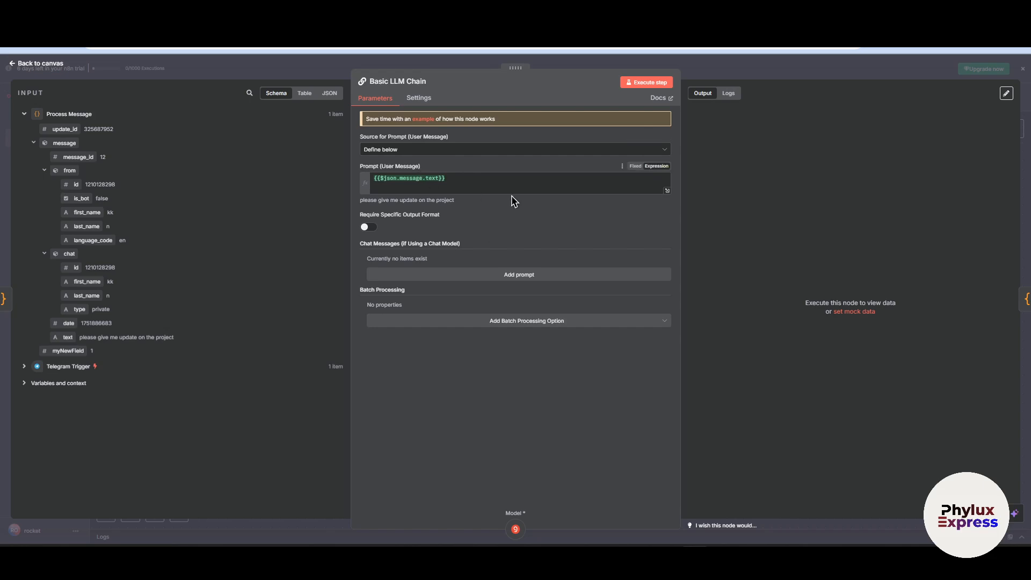
click(424, 190)
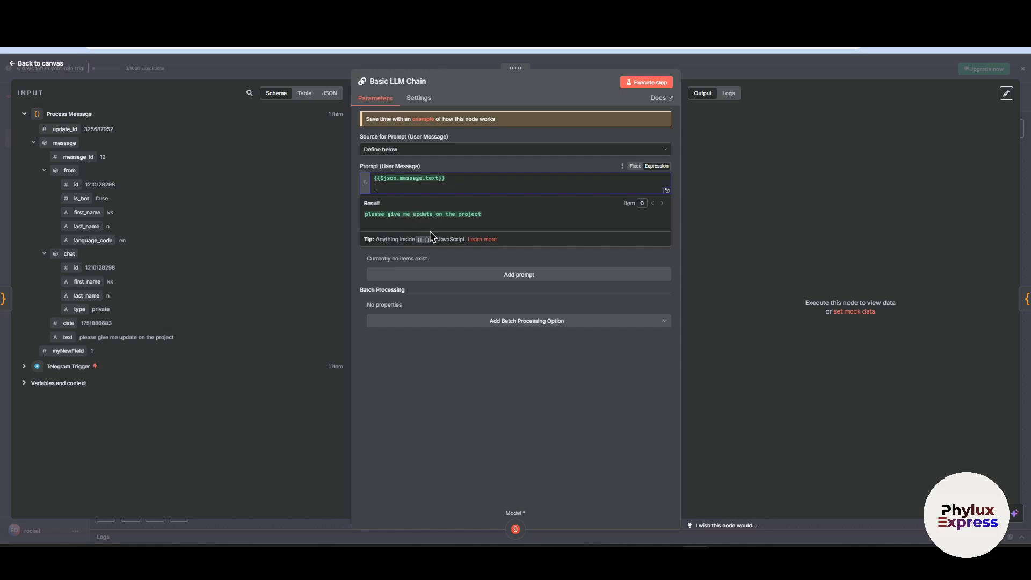
click(654, 83)
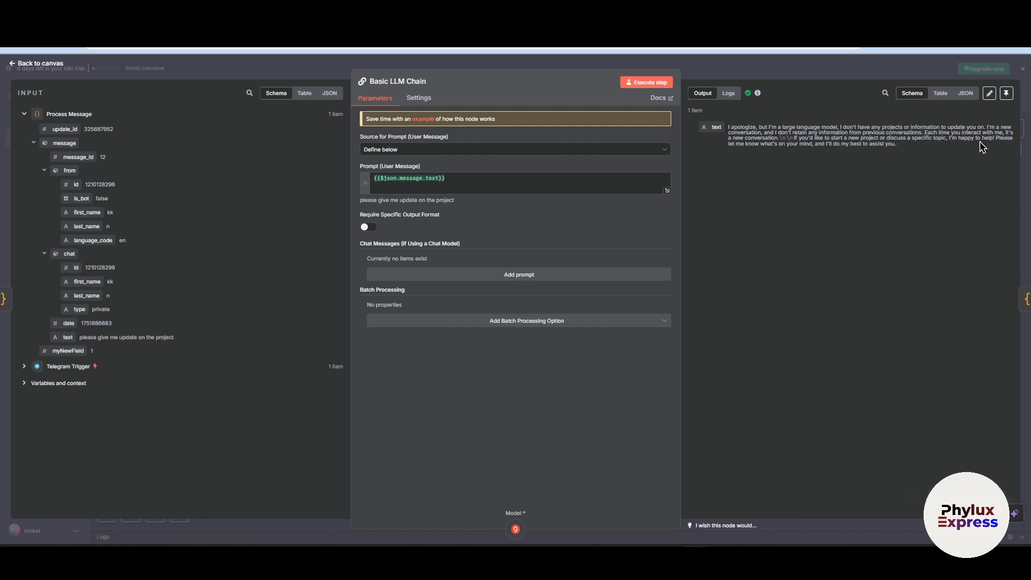
Add a chat message prompt of type System to the Basic LLM Chain, ready for its message text.
click(525, 276)
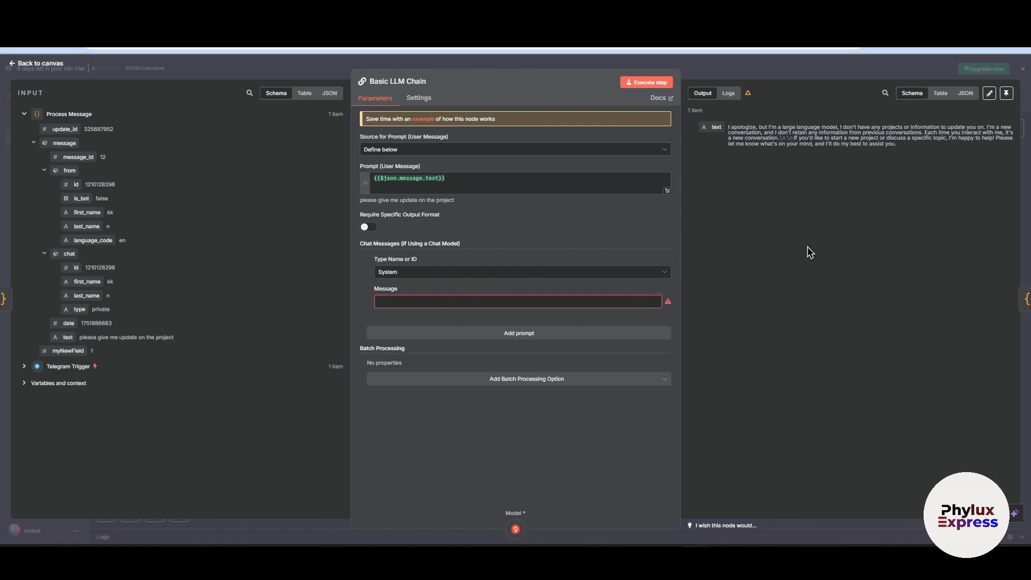
click(458, 275)
click(456, 275)
click(454, 275)
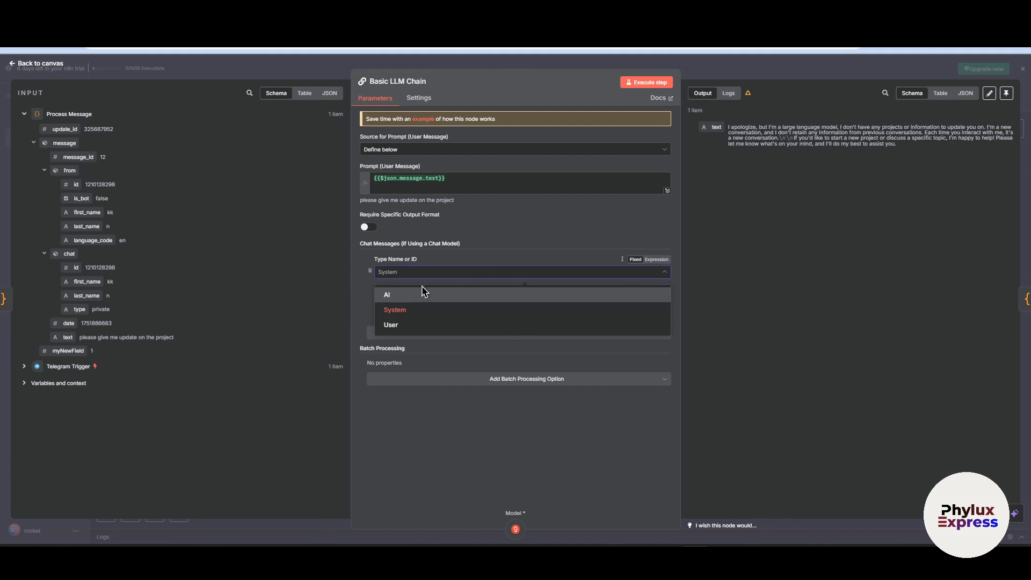
click(414, 310)
click(428, 300)
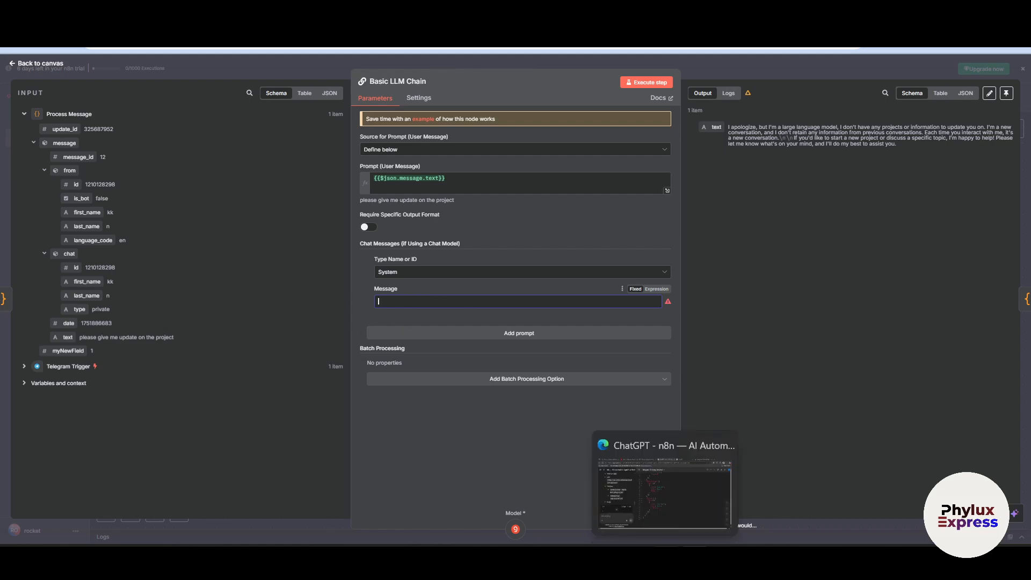
Switch to ChatGPT and send "create prompt for groq ai to create email content or body using the topic or subject".
click(669, 502)
click(318, 85)
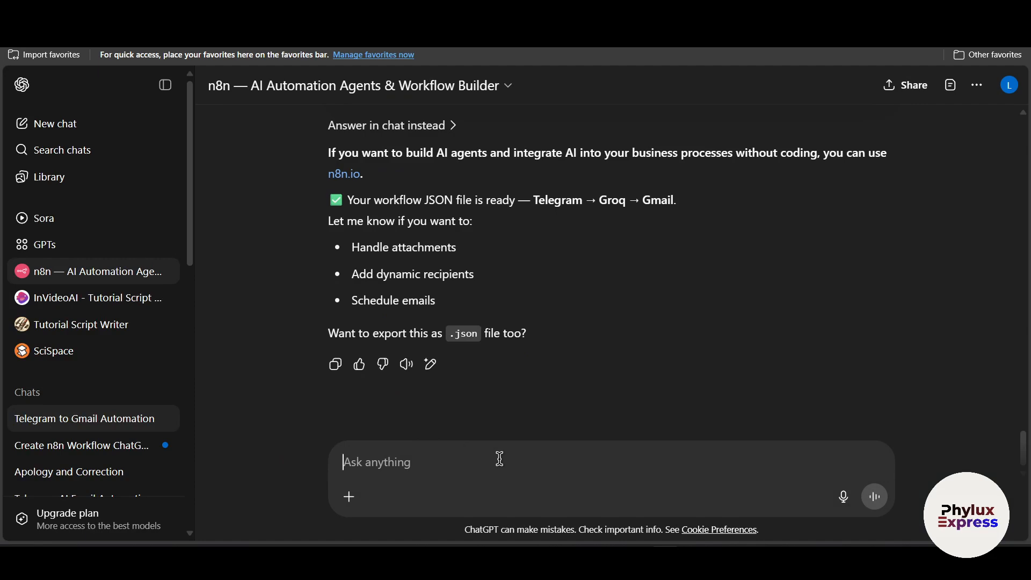
text(create)
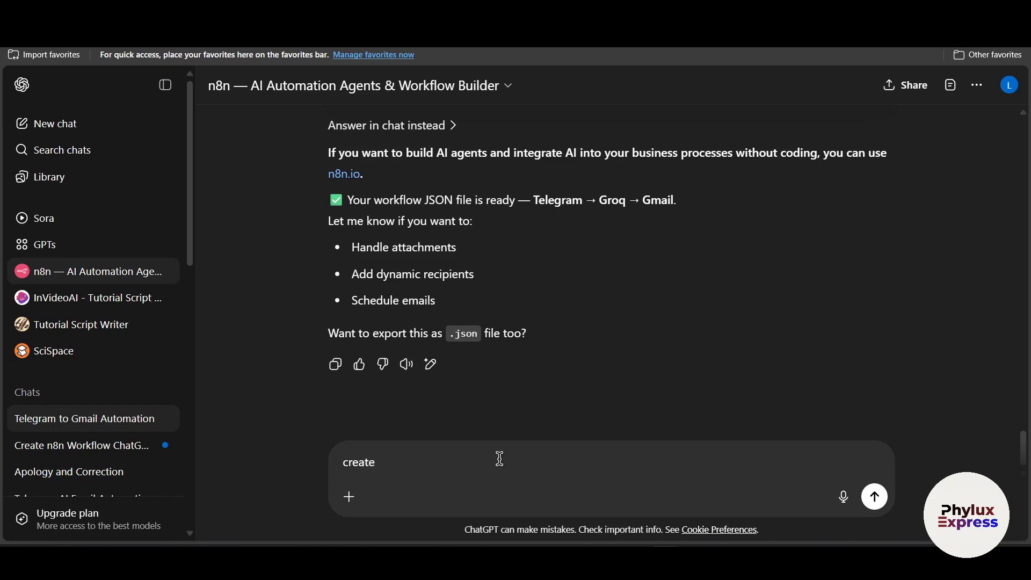
text( prompt for groq ai to create email content or body using the topic or subject)
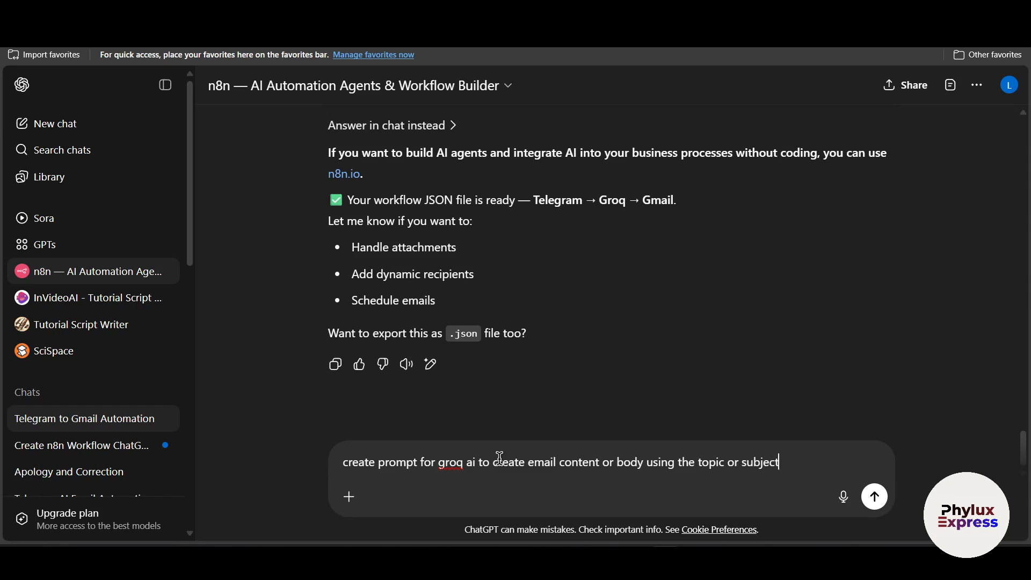
key(Return)
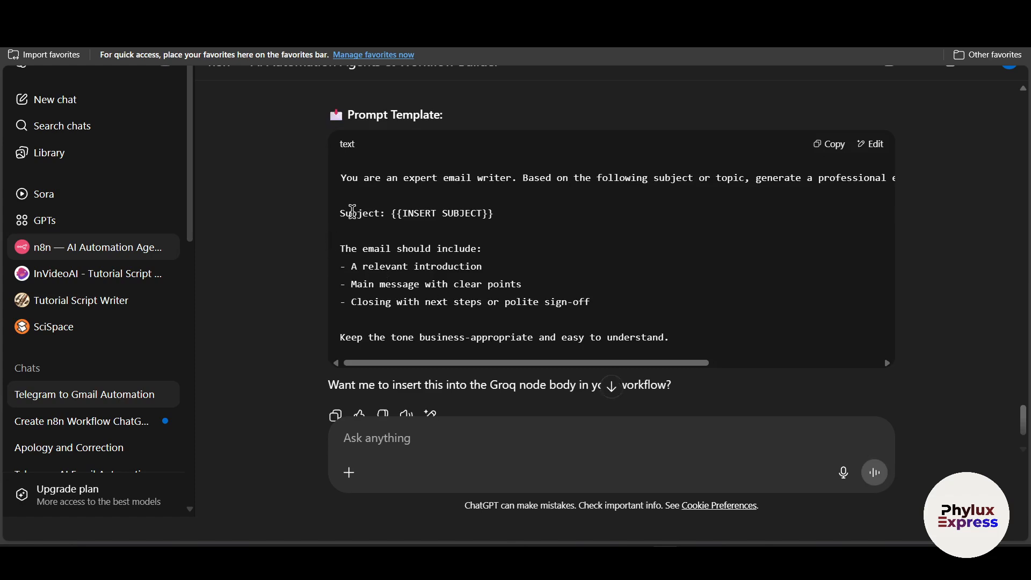
Copy the full email-writer prompt template from ChatGPT and paste it into the System message of the Basic LLM Chain in n8n.
drag(672, 338, 323, 191)
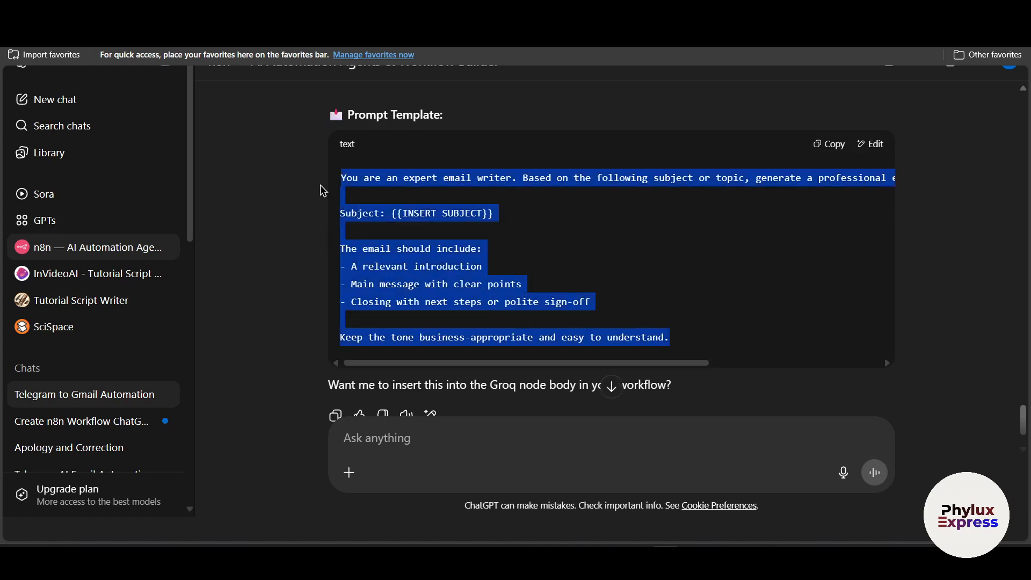
click(438, 239)
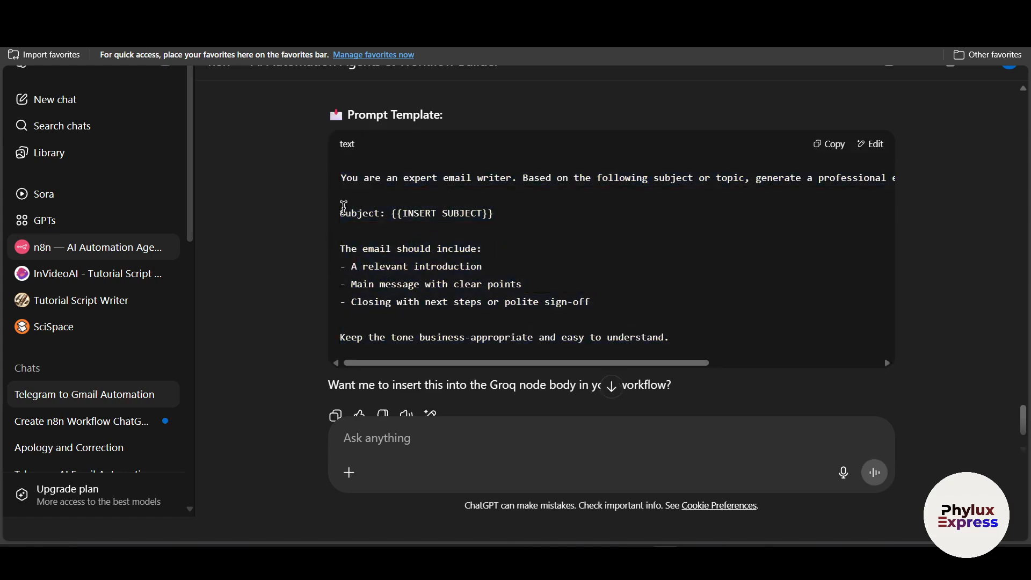
drag(337, 183, 690, 347)
right_click(617, 346)
click(671, 115)
click(695, 559)
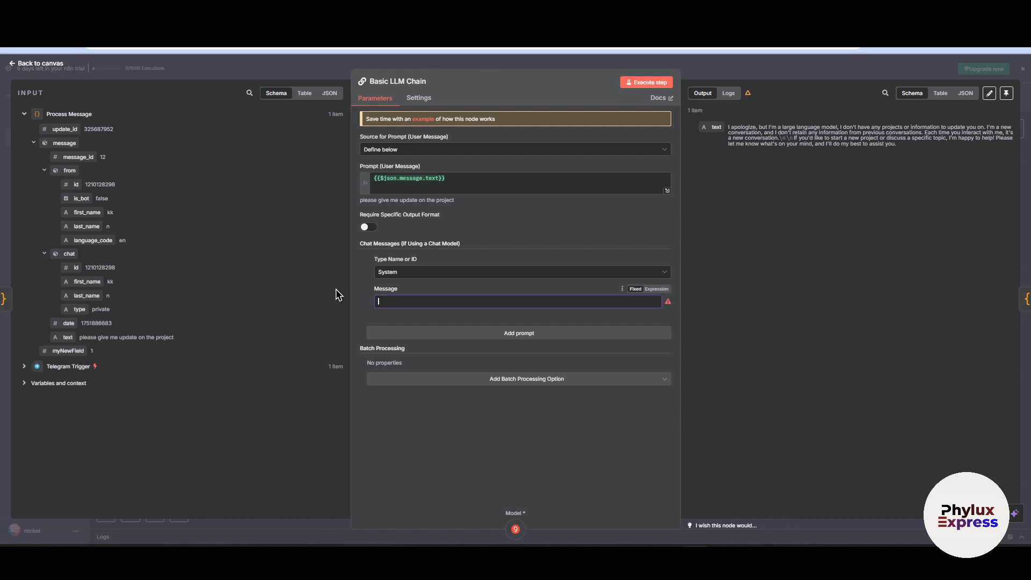
key(ctrl+v)
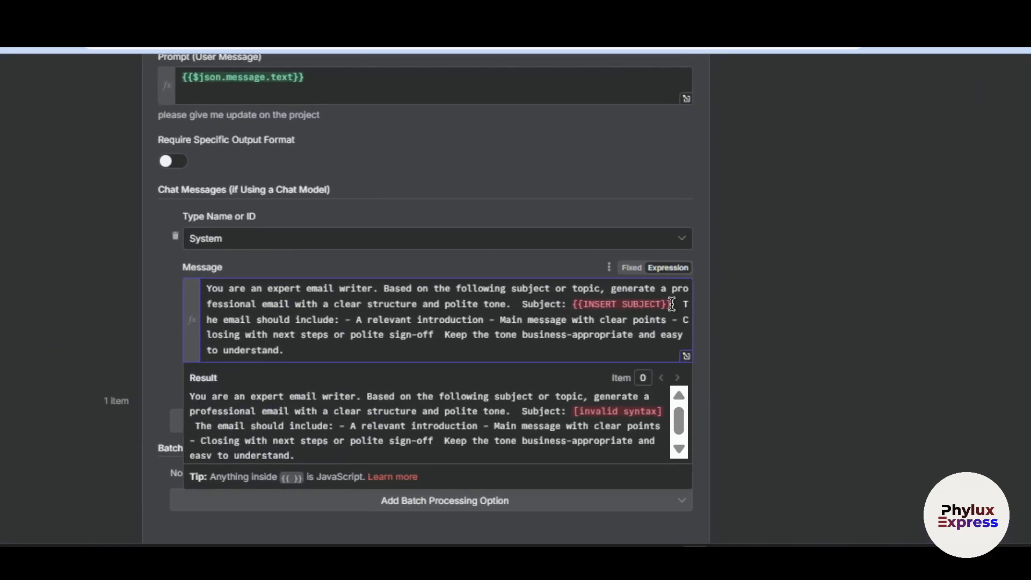
Replace the {{INSERT SUBJECT}} placeholder in the System message with the expression {{$json.message.text}} from the user prompt.
drag(672, 304, 574, 306)
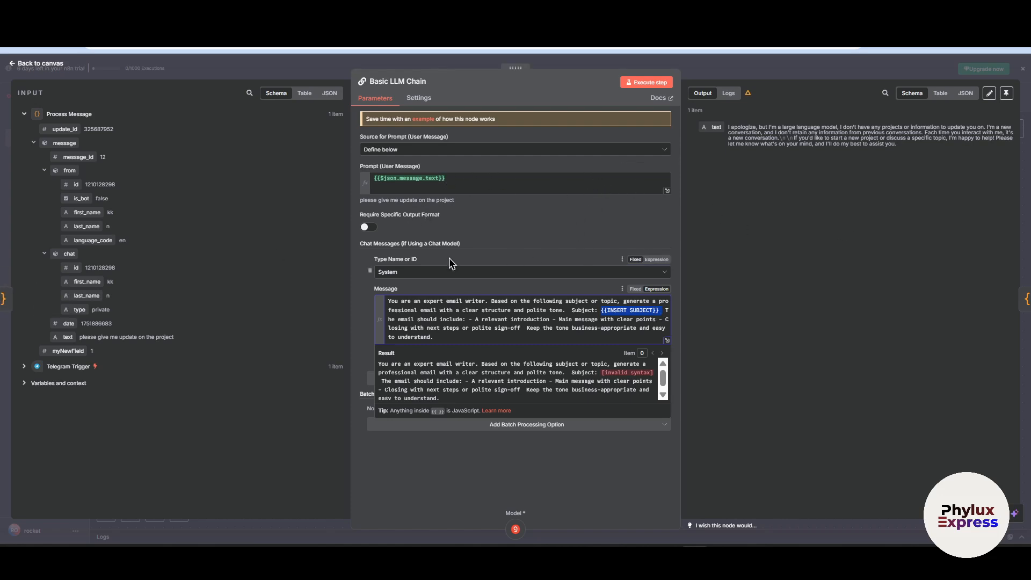
key(BackSpace)
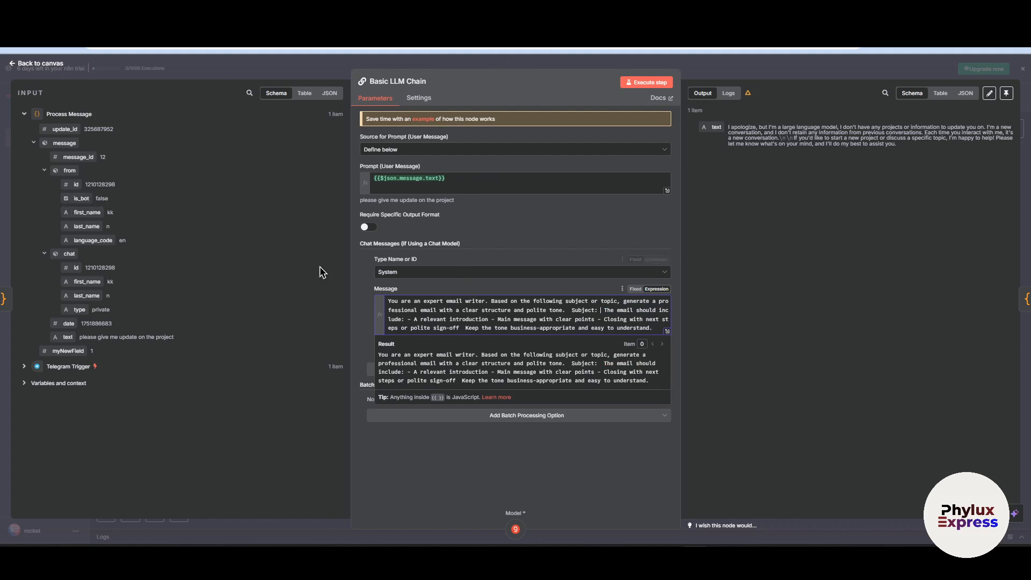
drag(449, 178, 352, 175)
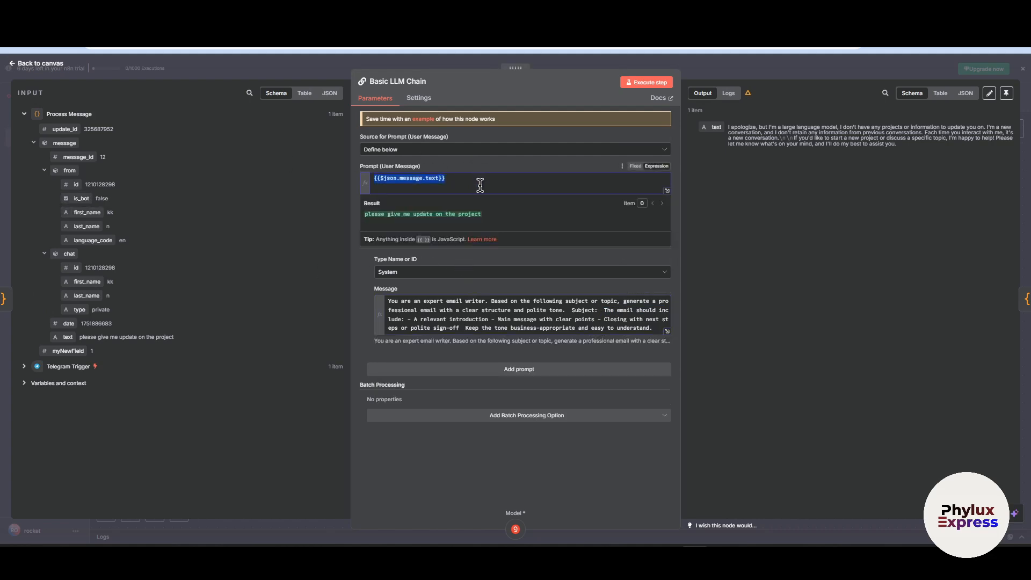
click(600, 310)
key(ctrl+v)
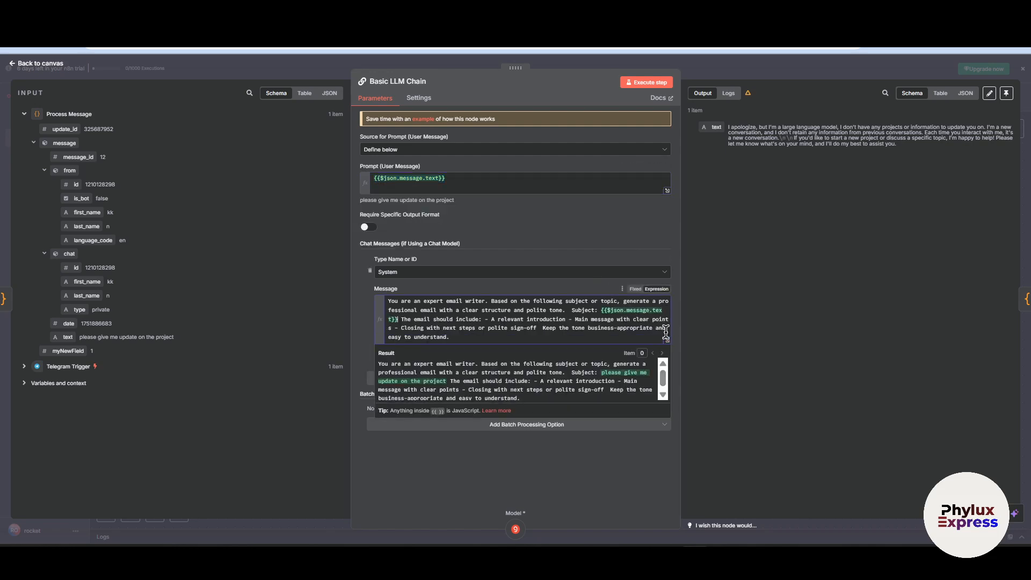
click(726, 325)
click(633, 309)
click(759, 318)
Execute the Basic LLM Chain node with its new System message and return to the canvas.
click(660, 83)
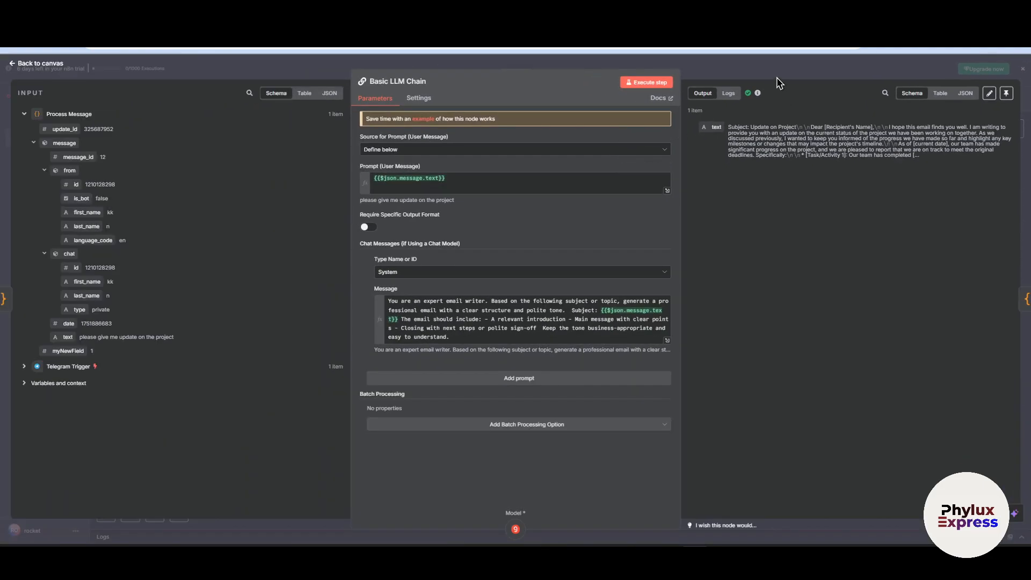
click(777, 79)
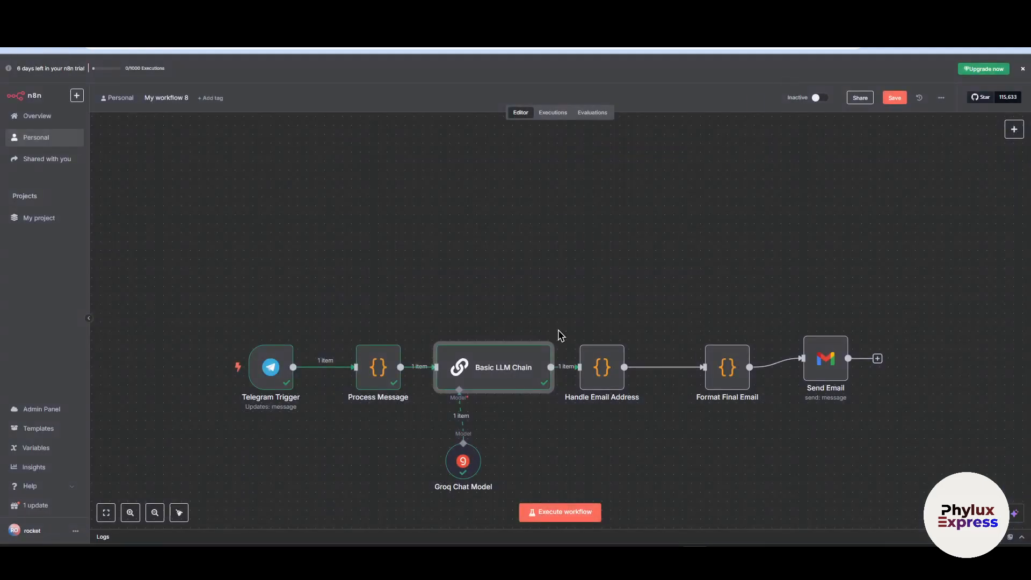
click(671, 423)
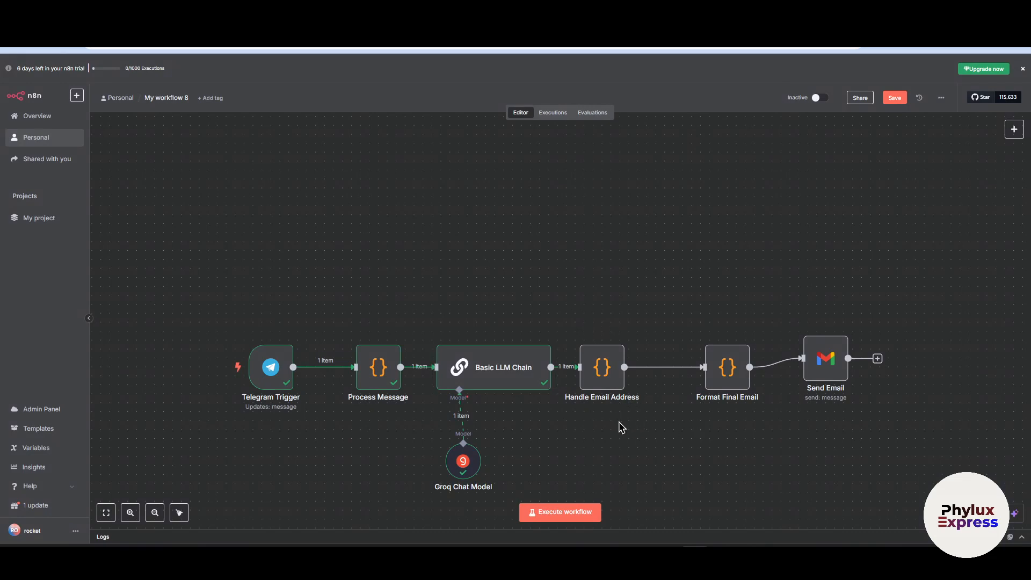
Execute the Handle Email Address code node with its default code and return to the canvas.
double_click(603, 367)
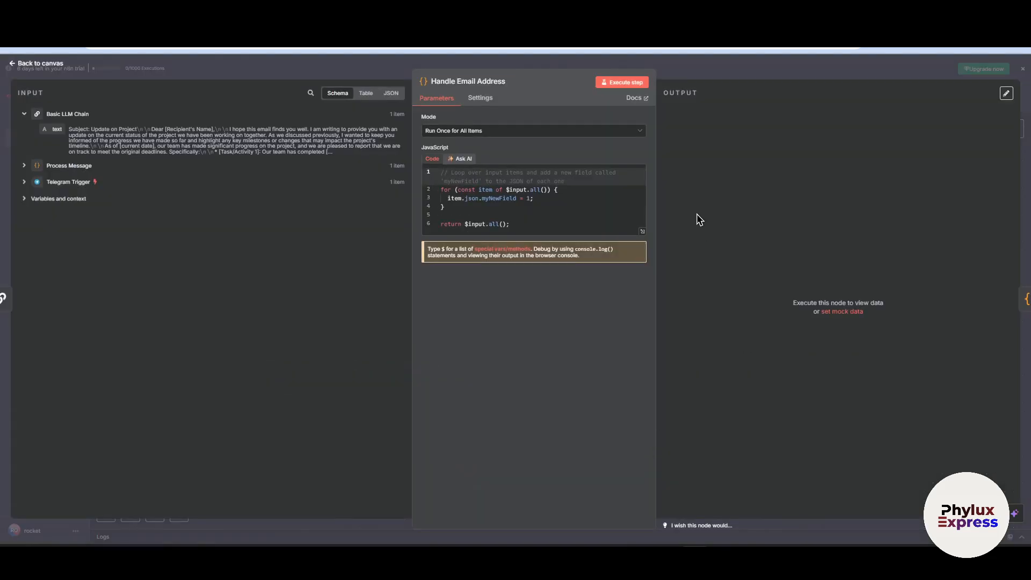
click(635, 83)
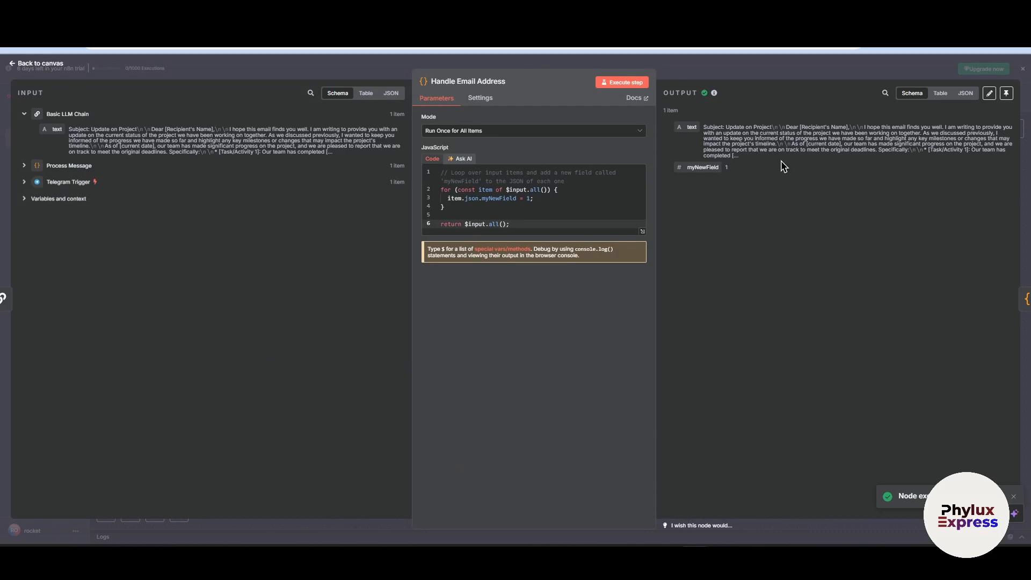
click(723, 70)
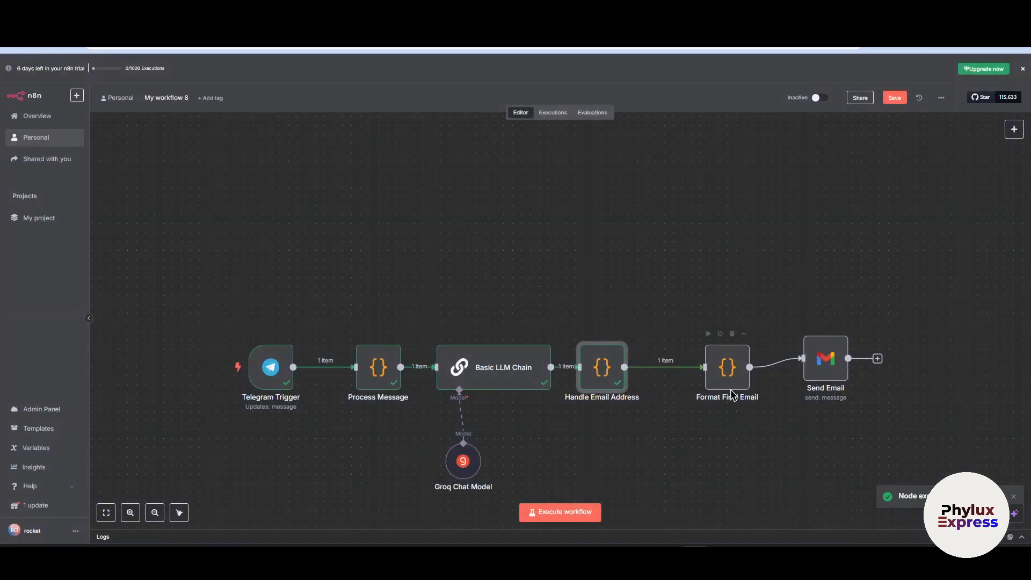
Move the Format Final Email node closer to Handle Email Address, and execute it with its default code.
drag(734, 383, 710, 387)
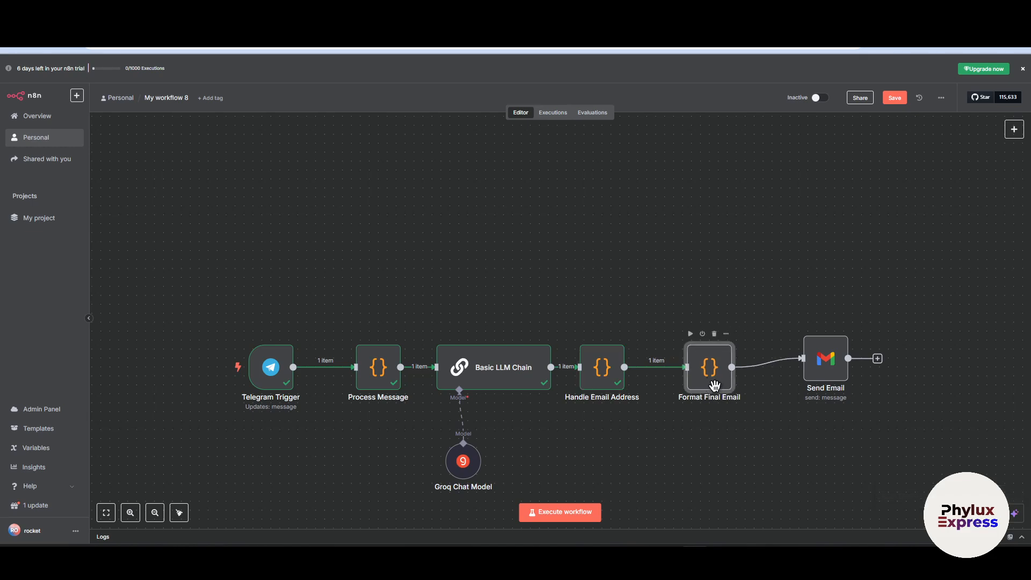
double_click(714, 384)
click(623, 86)
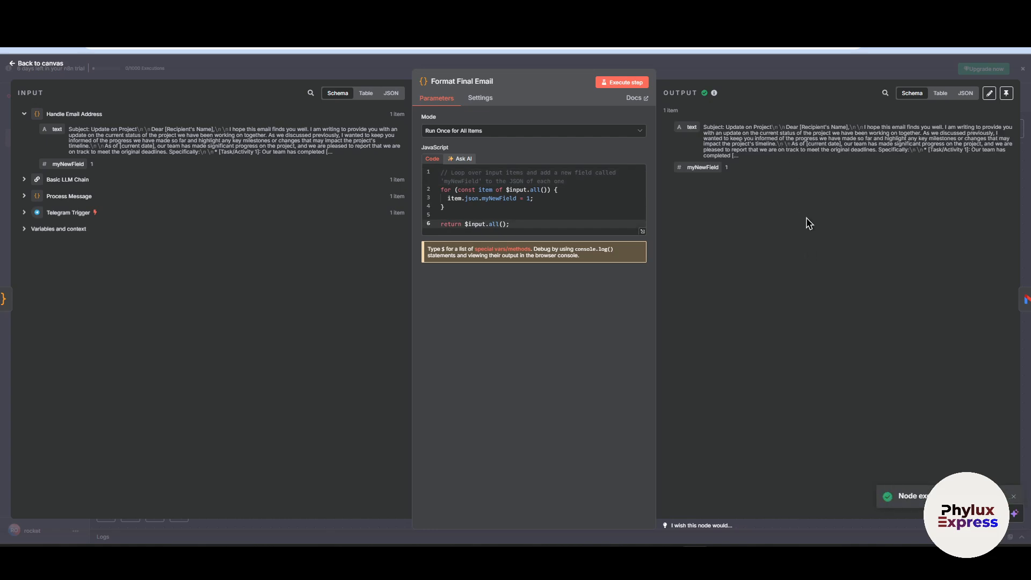
key(Escape)
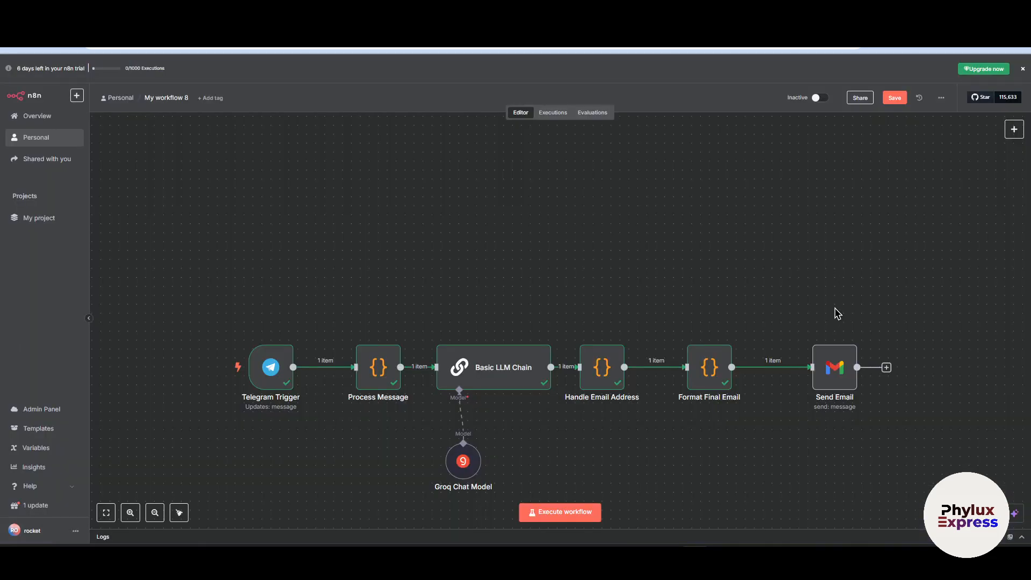
Check the Send Email node's parameters and delete that node from the workflow.
double_click(843, 381)
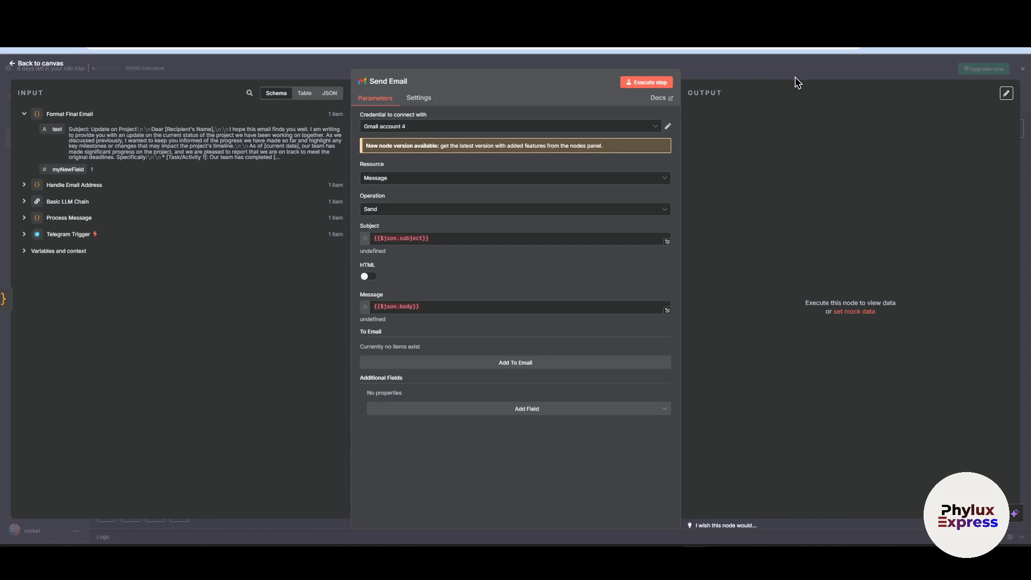
click(748, 73)
mouse_move(832, 347)
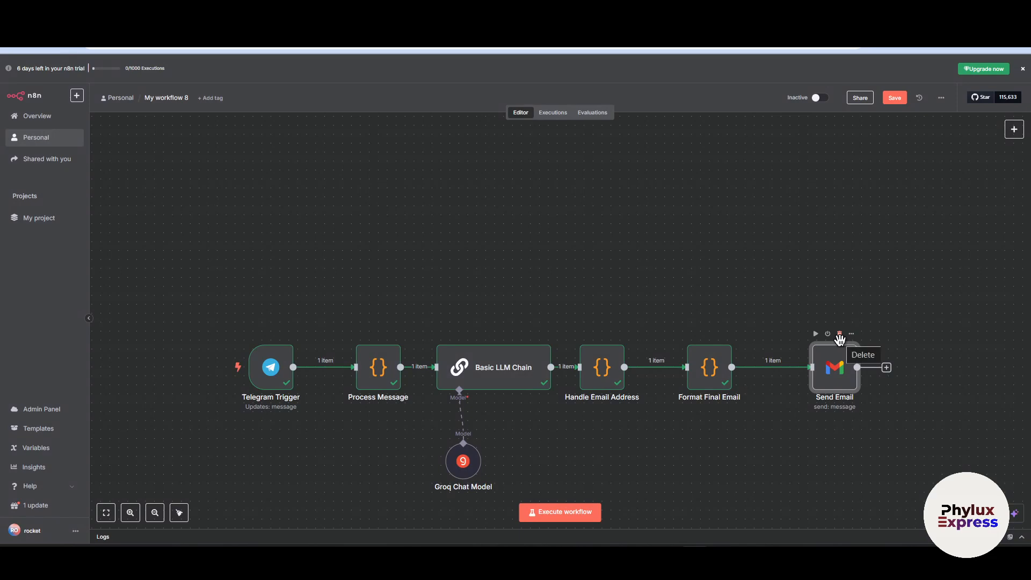
click(840, 336)
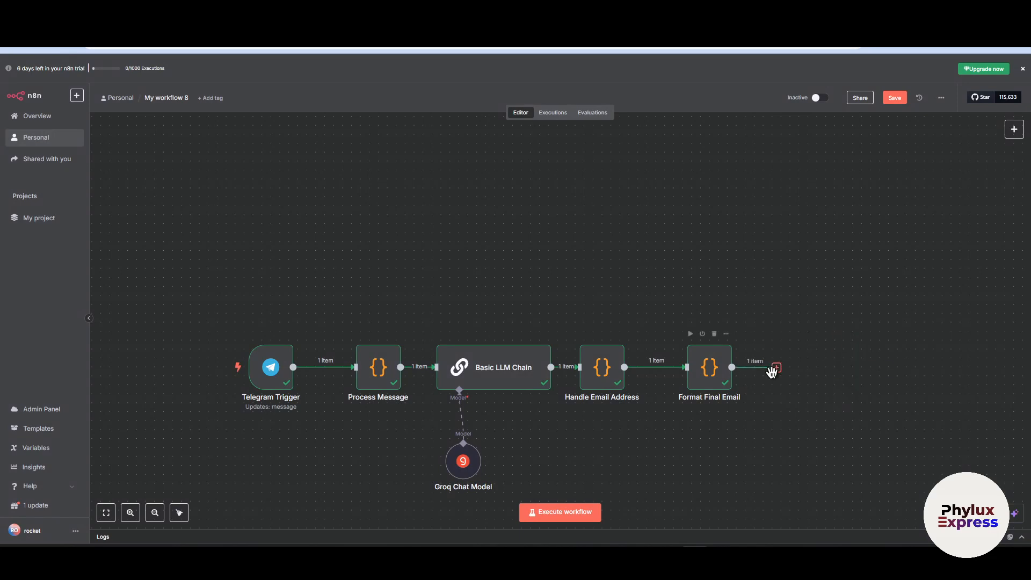
Add a Gmail node with the Send a message action after Format Final Email.
click(776, 368)
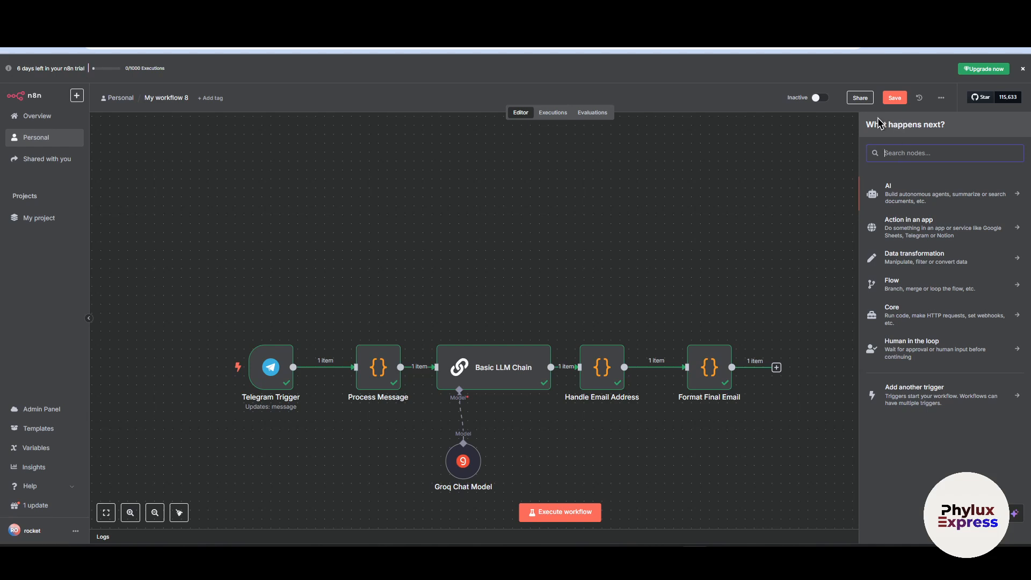
text(gma)
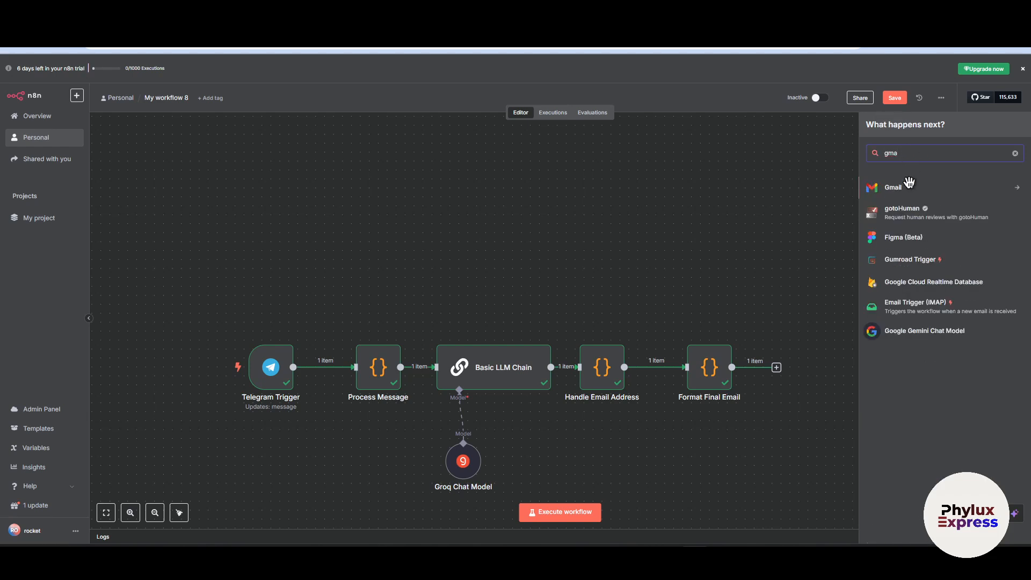
click(898, 189)
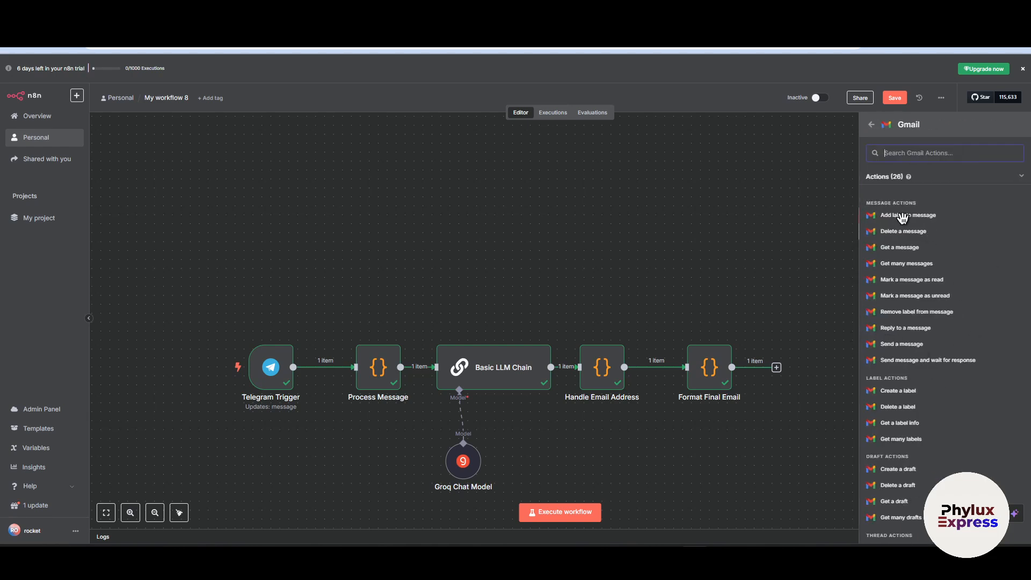
click(910, 347)
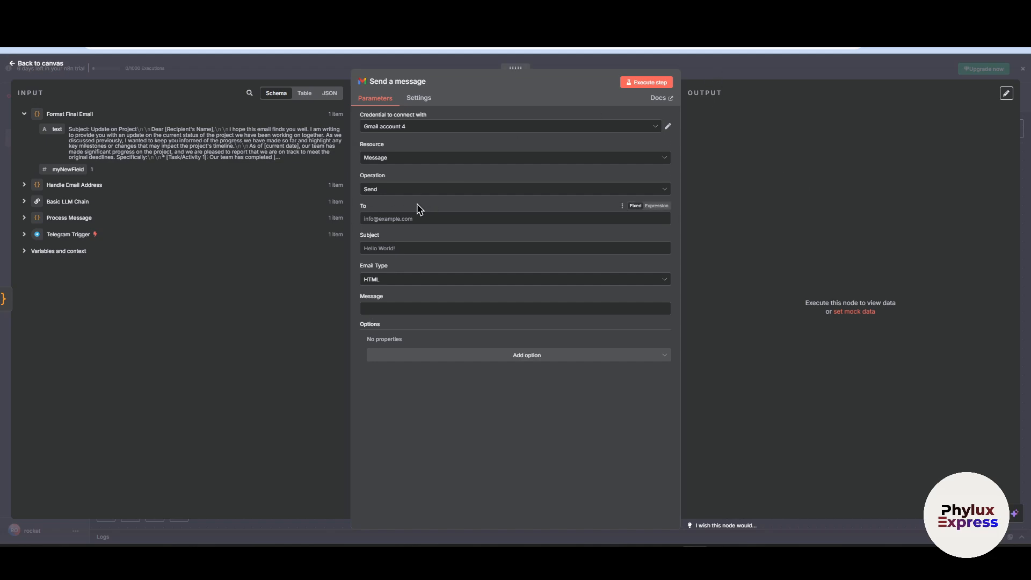
Copy the account's e-mail address from Gmail and paste it as the recipient of the Send a message node.
click(391, 222)
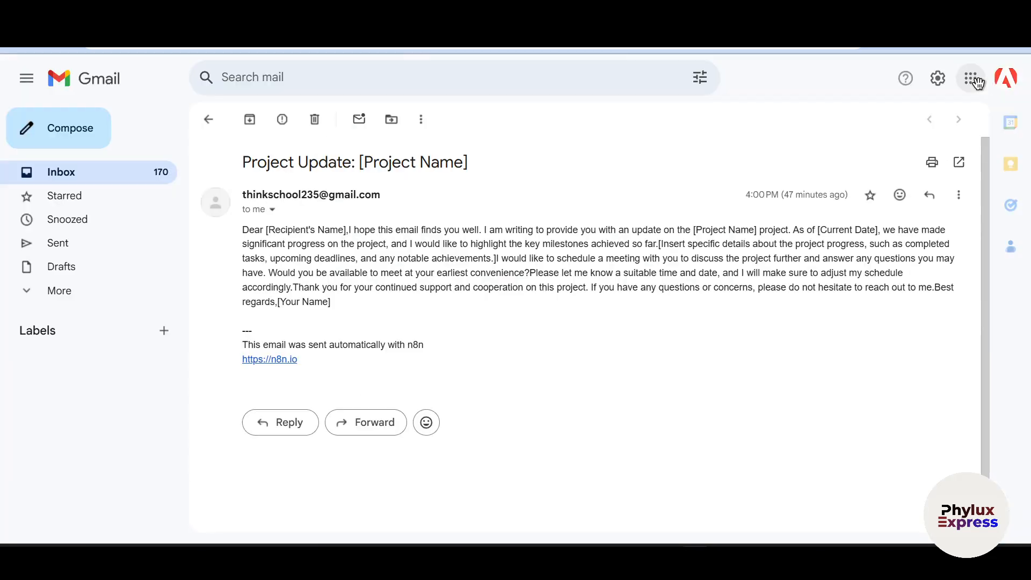
click(1006, 79)
triple_click(859, 124)
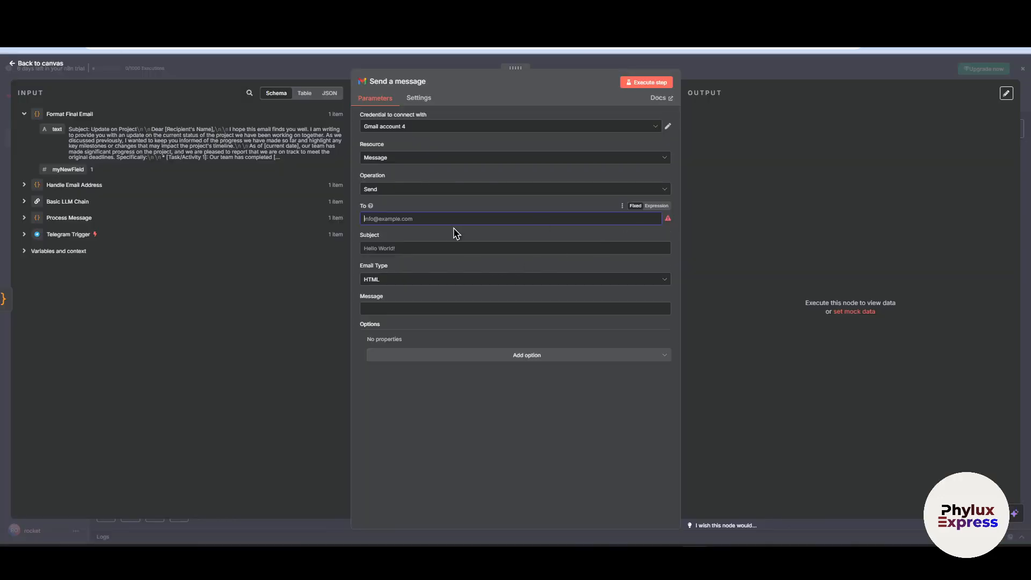
key(ctrl+v)
Set the email subject to the fixed text "Update on Project", copied from the Format Final Email input.
click(401, 247)
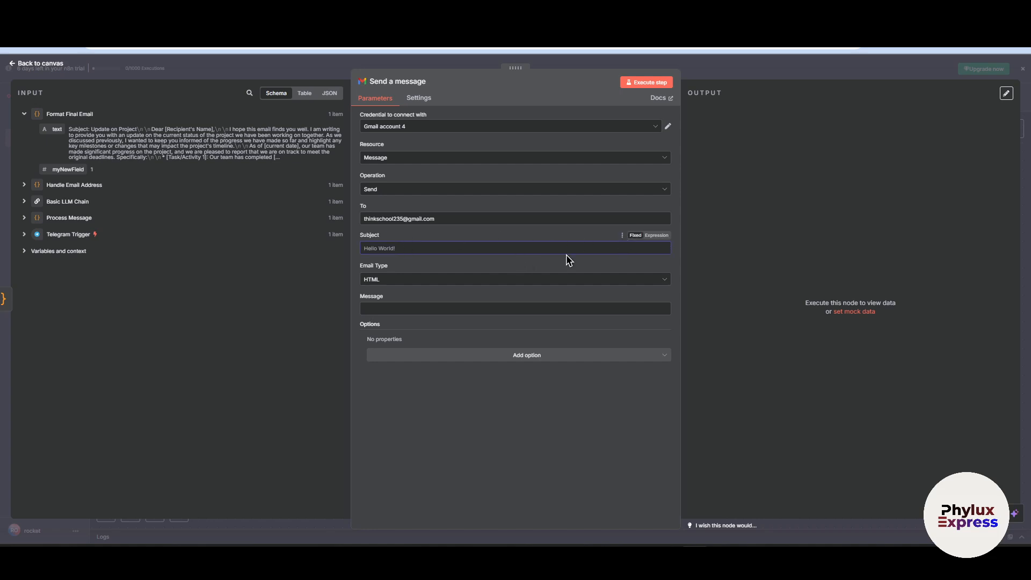
click(657, 235)
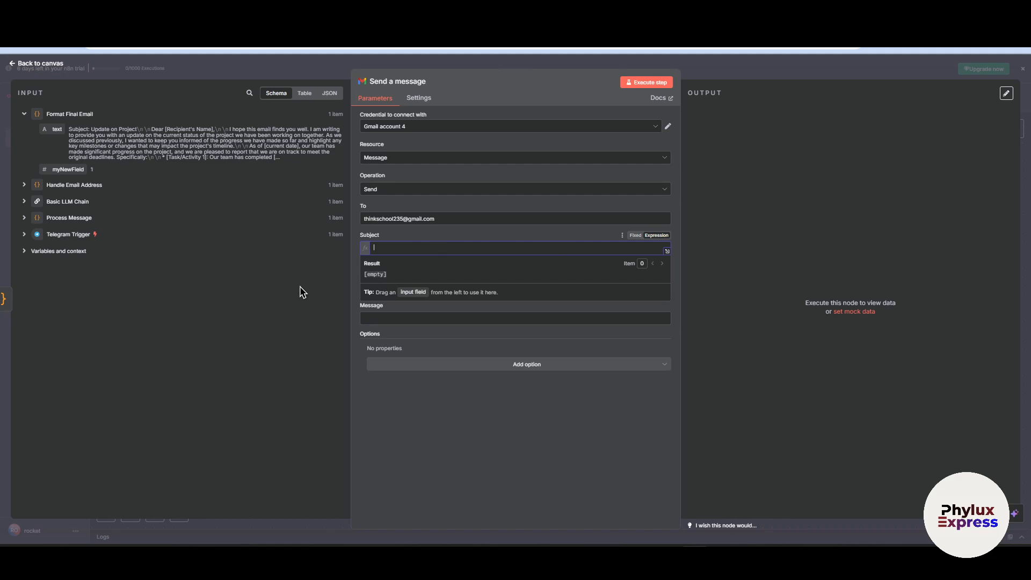
click(635, 235)
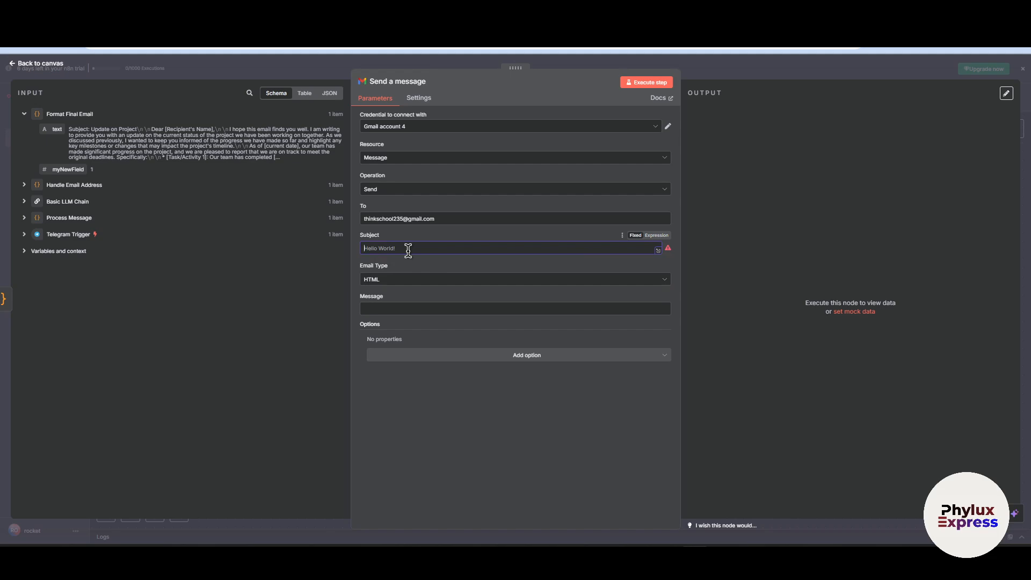
text(s)
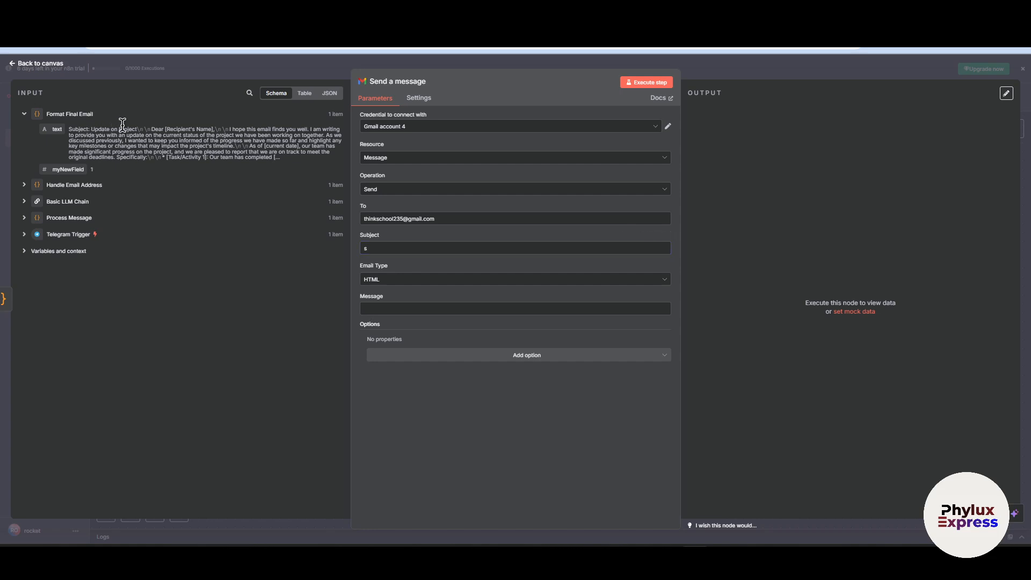
drag(137, 129, 96, 130)
key(ctrl+c)
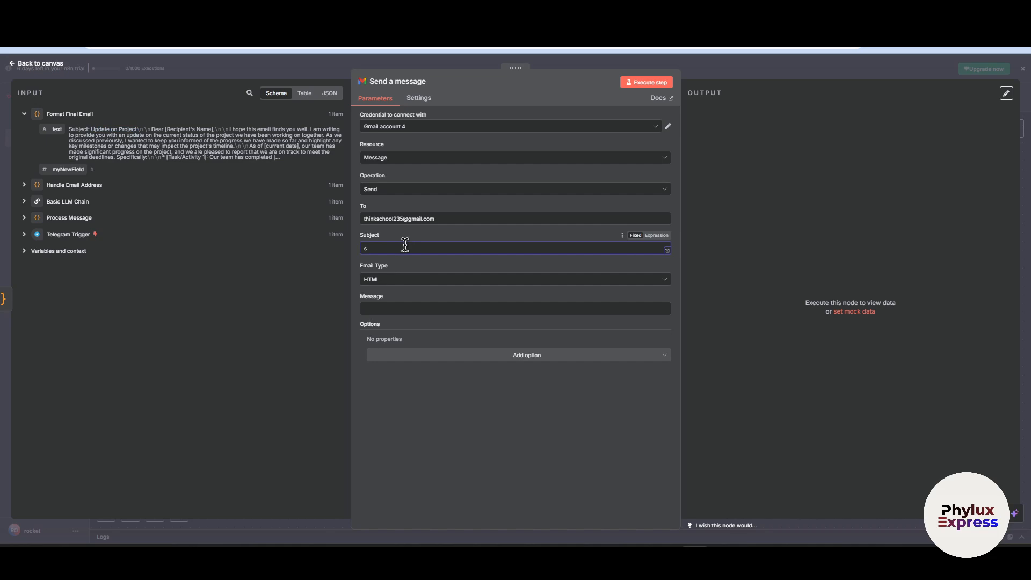
key(BackSpace)
key(ctrl+v)
Set the email type to Text and map the Format Final Email text field into the message as {{ $json.text }}.
click(424, 280)
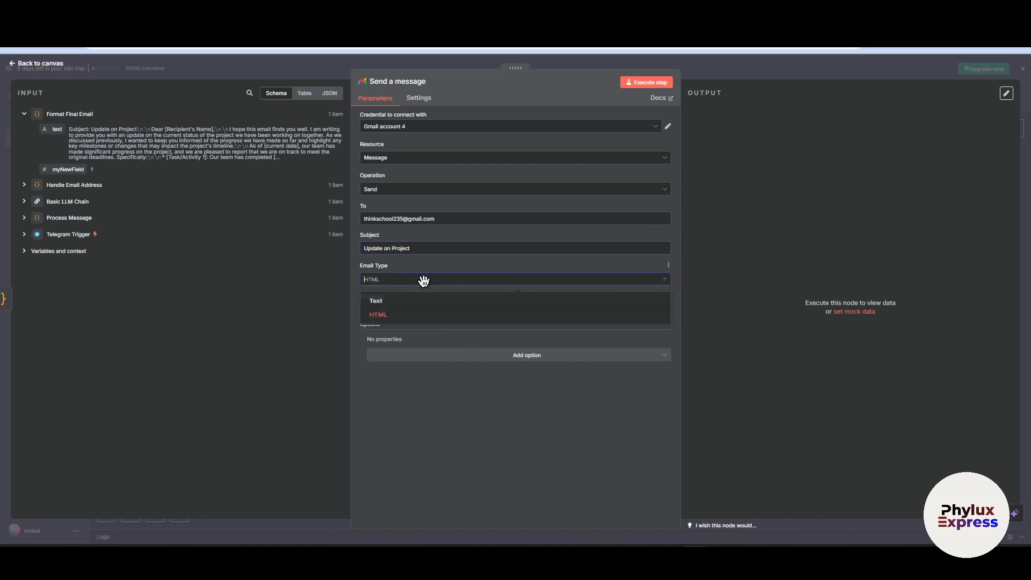
click(396, 304)
click(396, 309)
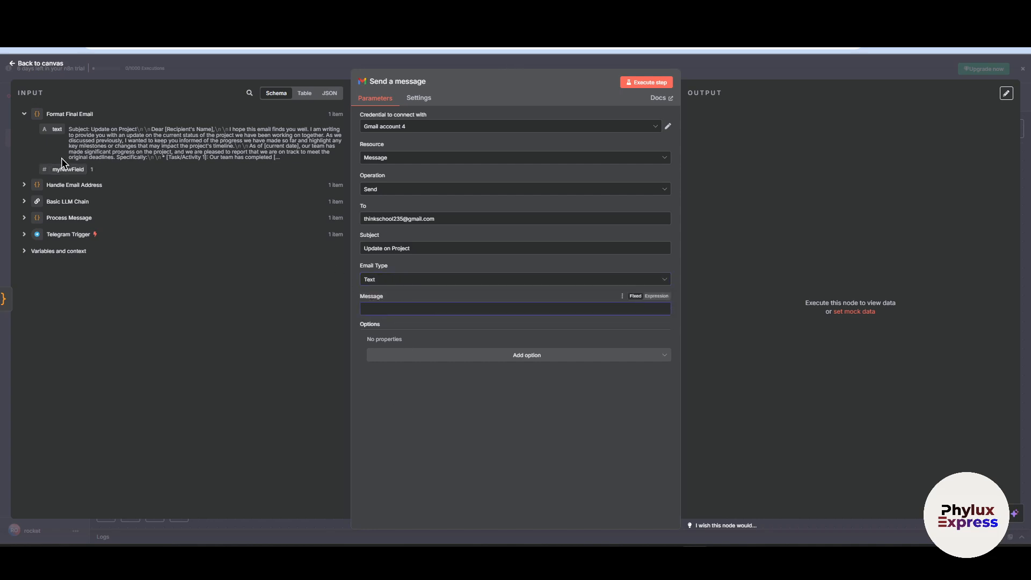
drag(54, 130, 391, 307)
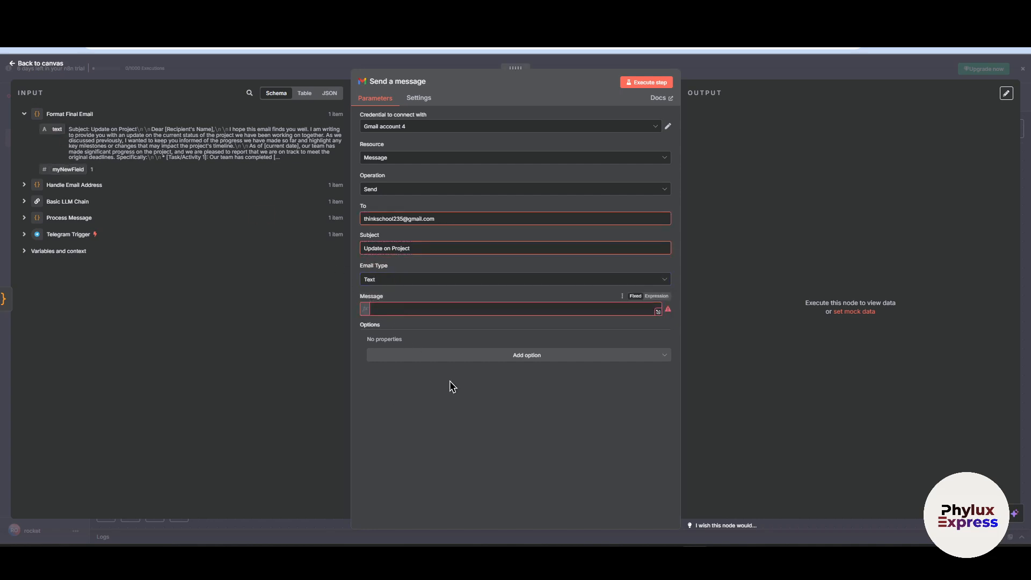
click(818, 288)
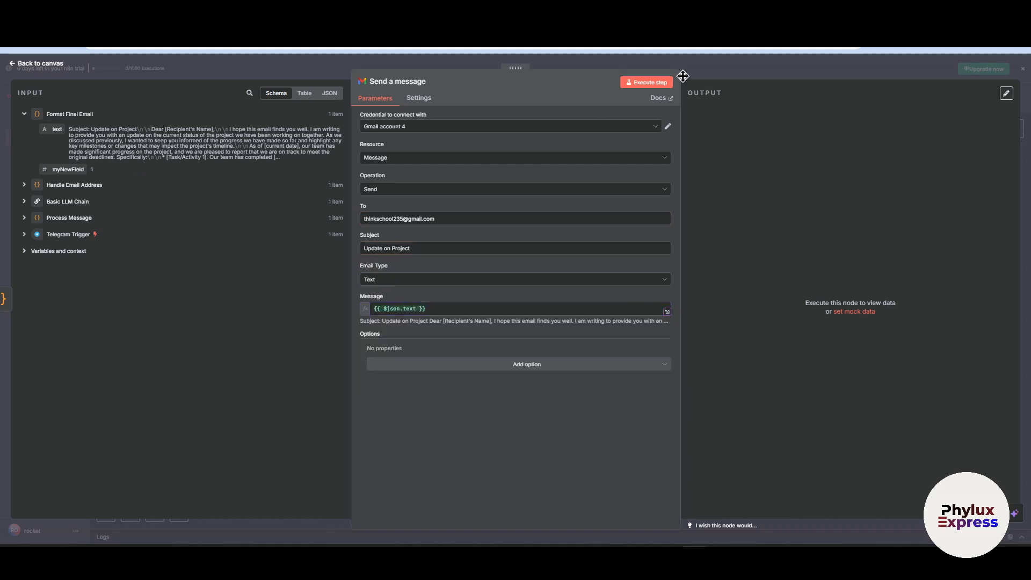
Test the Send a message node, set its credential to "Gmail account", and execute the step again.
click(654, 83)
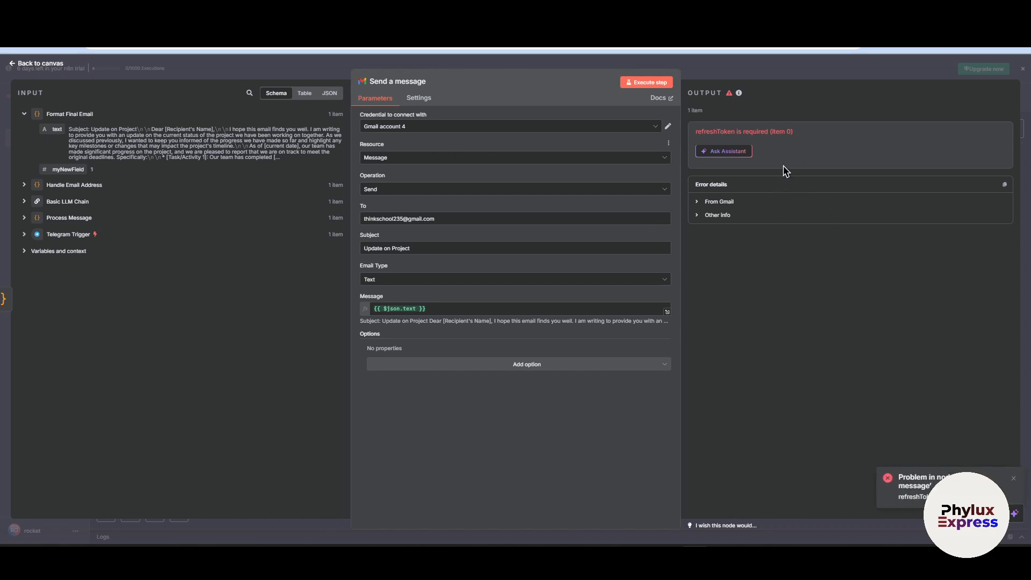
click(486, 126)
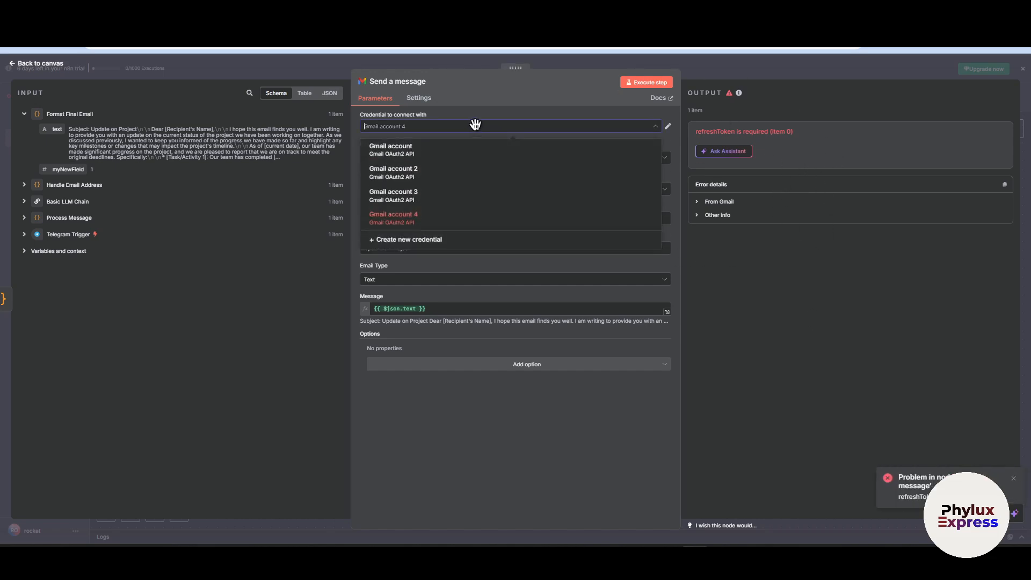
click(882, 268)
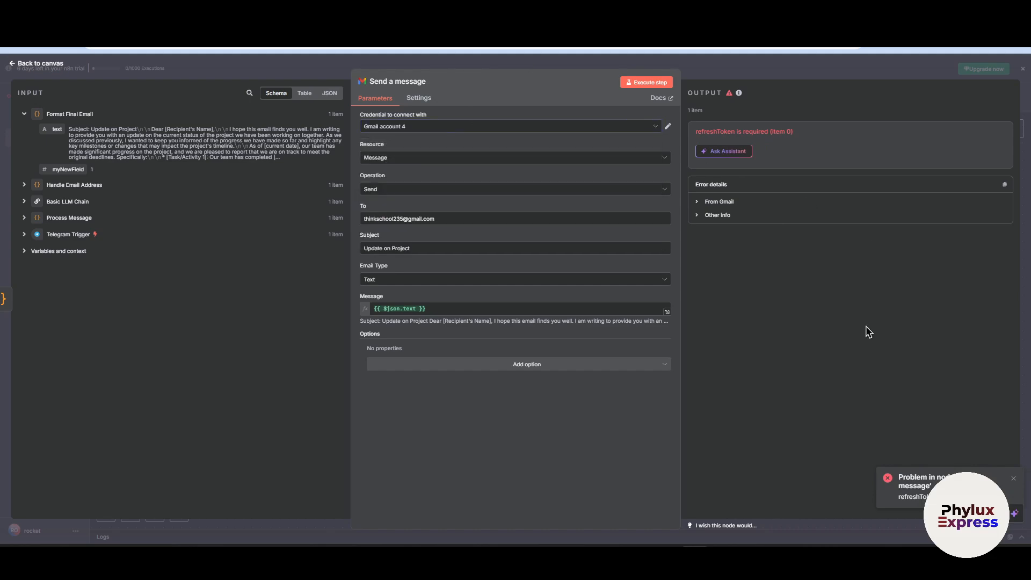
click(427, 126)
click(403, 153)
click(654, 84)
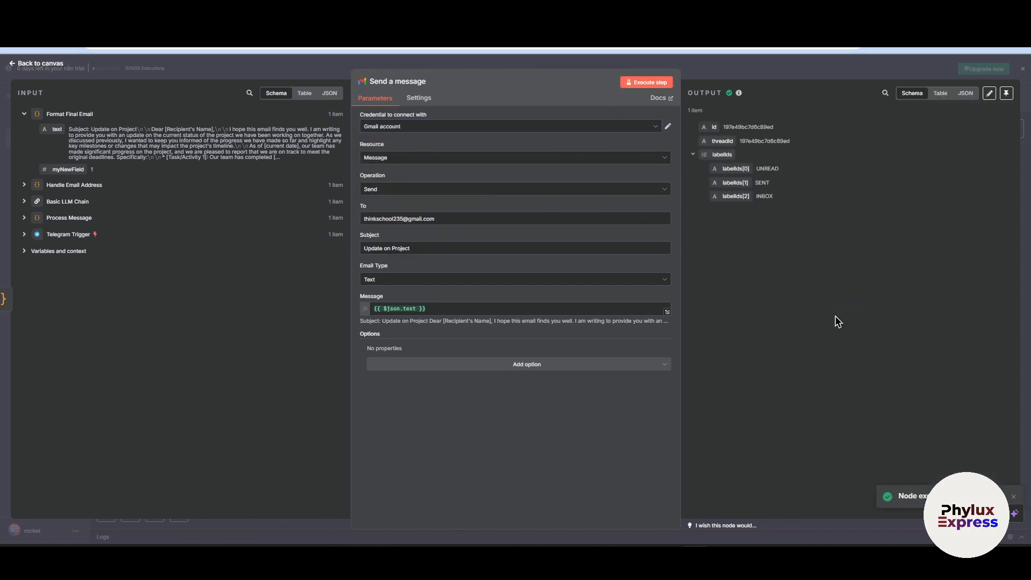
Switch to the Gmail inbox and open the newest "Update on Project" email to read its full text.
click(747, 67)
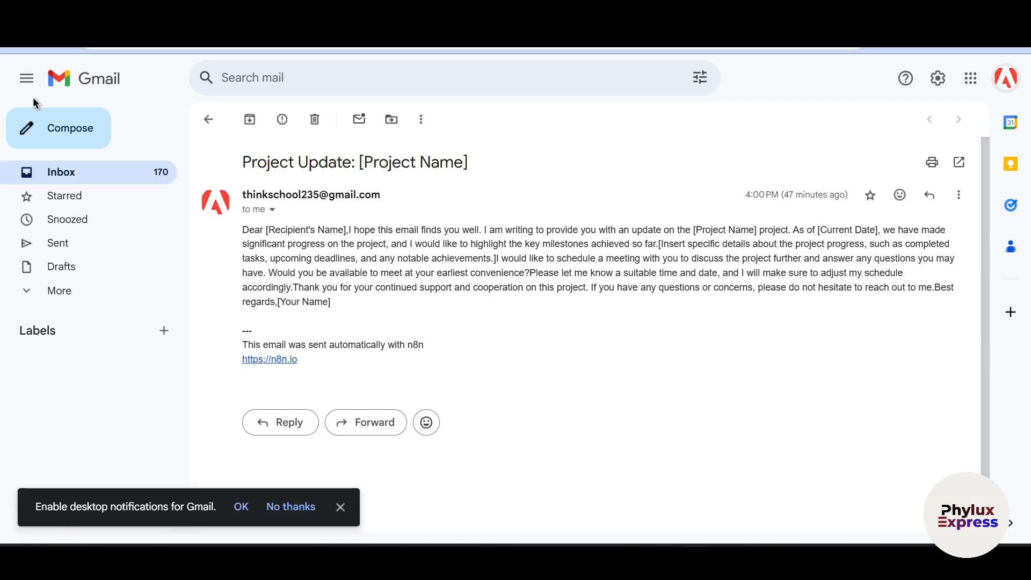
click(159, 152)
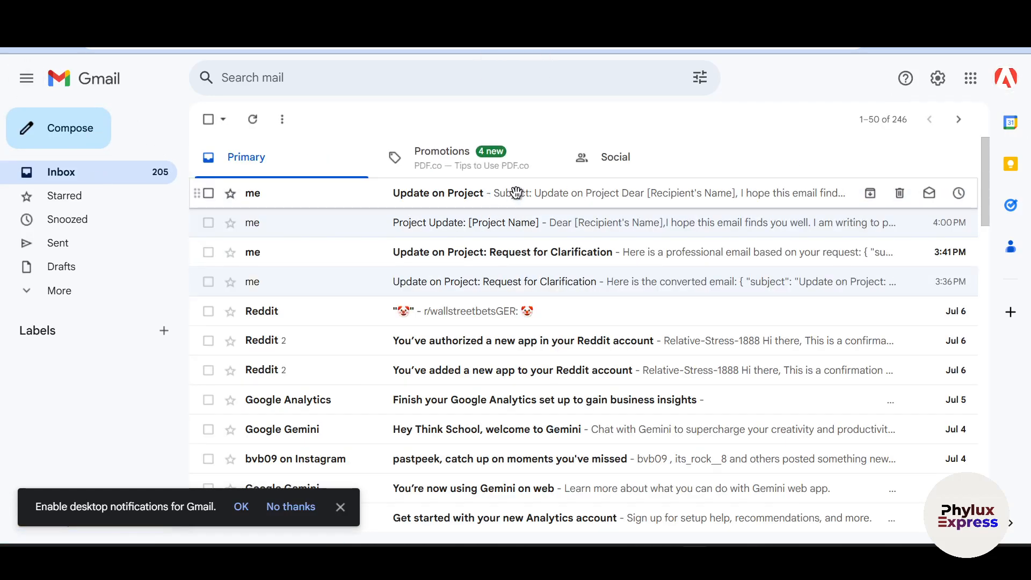
click(697, 196)
scroll(353, 358, down, 2)
scroll(376, 362, up, 3)
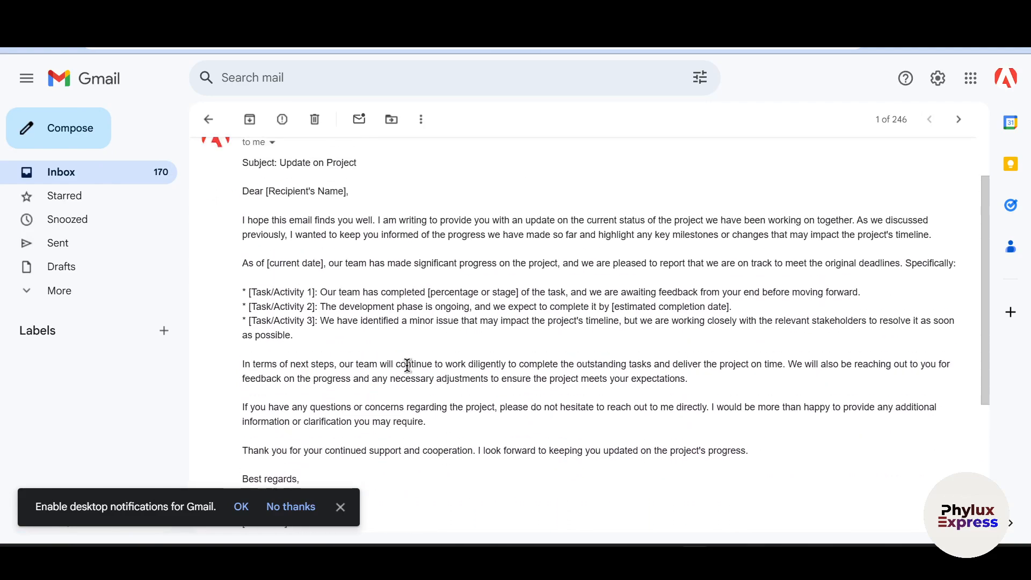
scroll(434, 369, down, 6)
scroll(436, 370, up, 3)
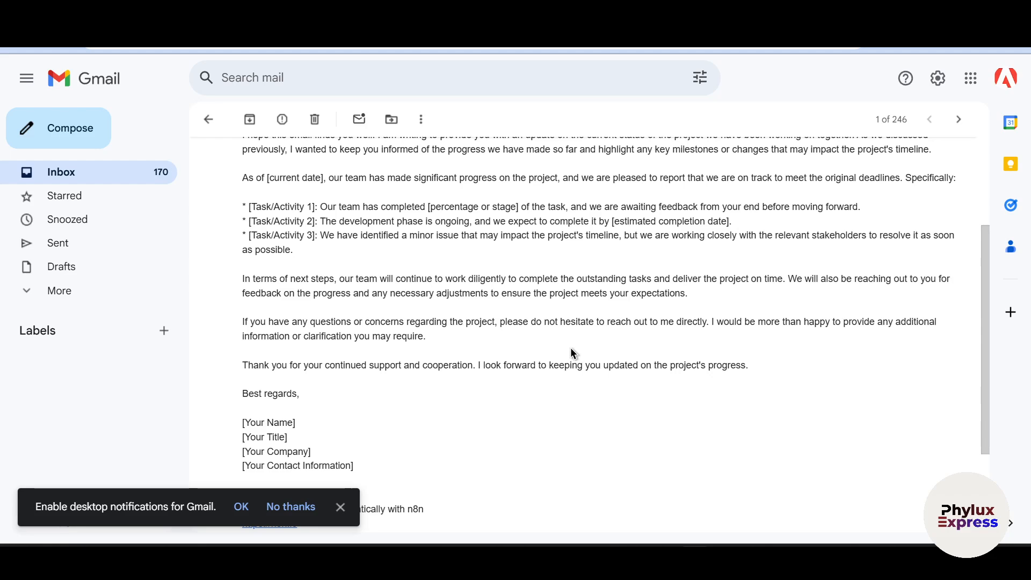
scroll(506, 409, down, 2)
scroll(568, 390, up, 2)
scroll(569, 387, down, 1)
Copy the email's full body text and send it to ChatGPT, introduced with "this is the out put".
triple_click(434, 395)
drag(430, 395, 245, 231)
right_click(248, 238)
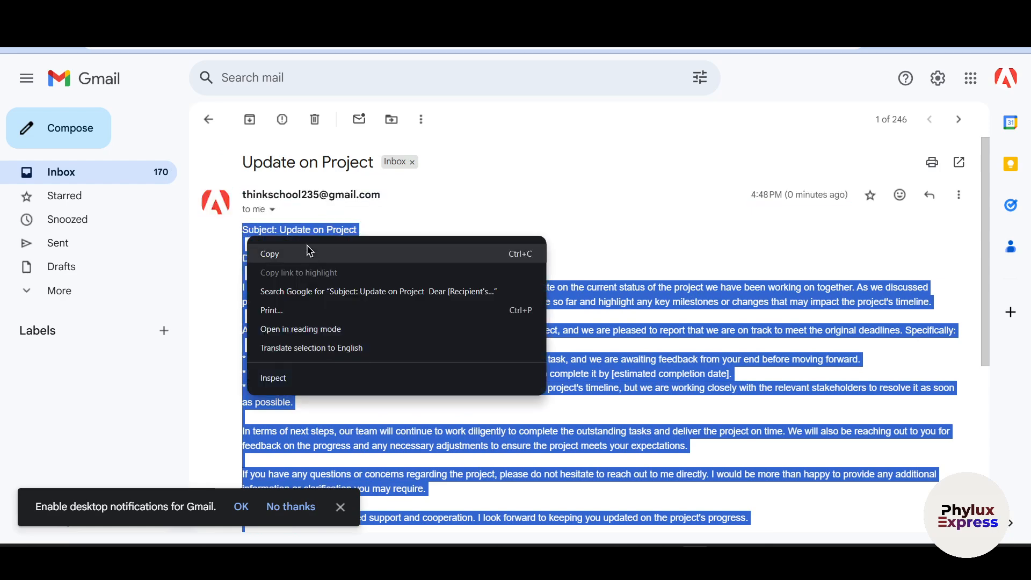
click(308, 252)
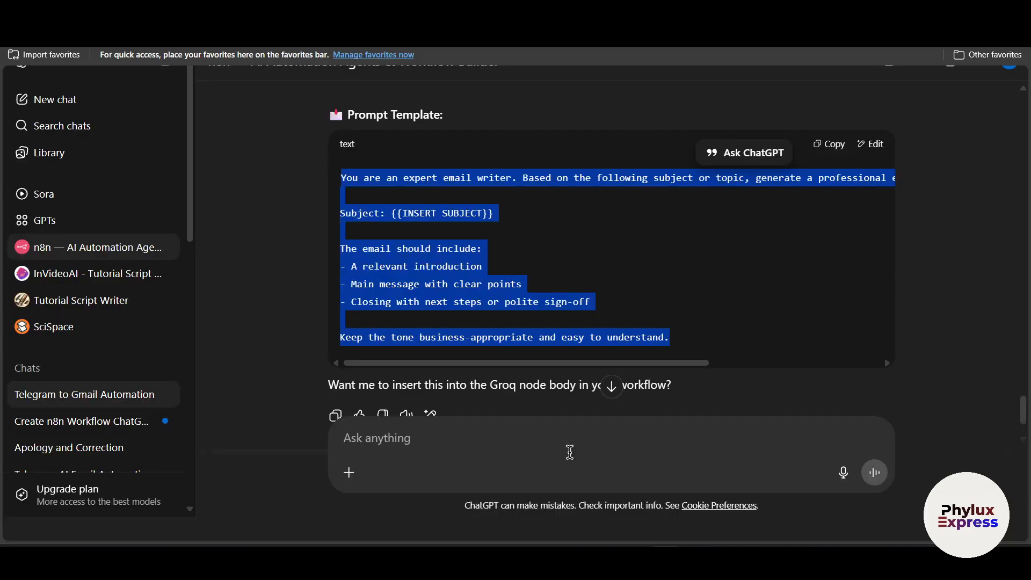
text(this is)
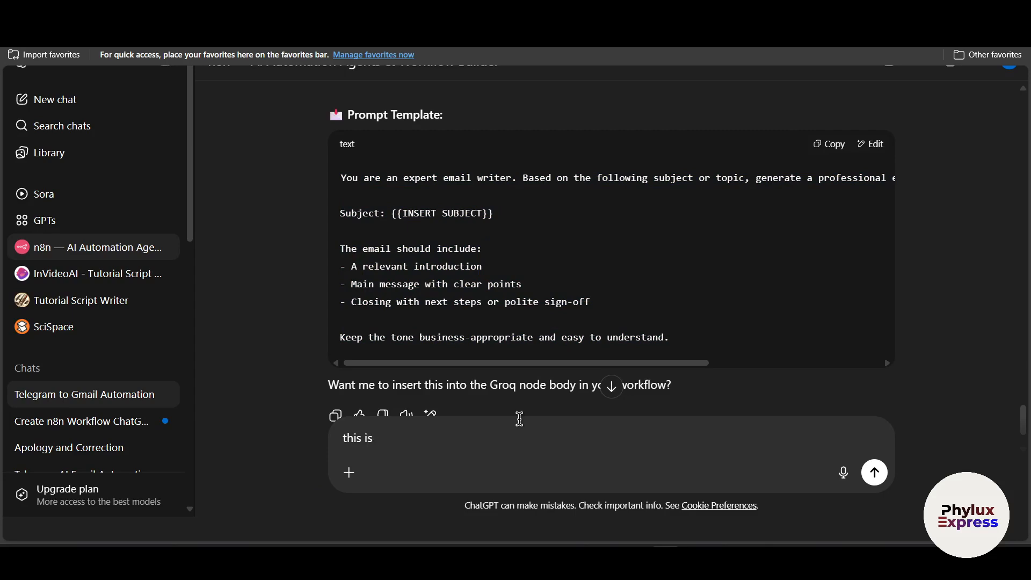
text(the out put)
key(ctrl+v)
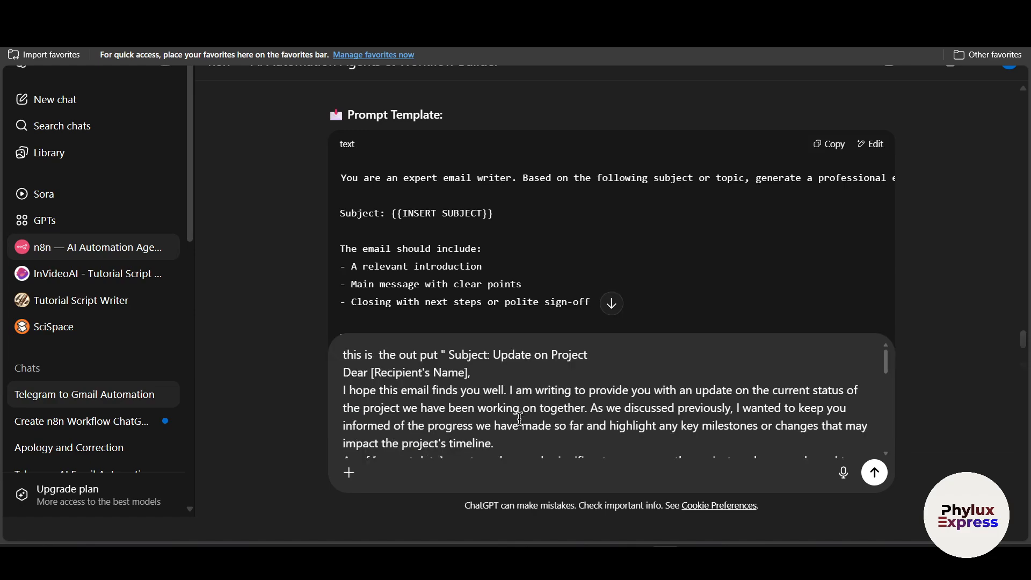
scroll(518, 417, down, 5)
key(Return)
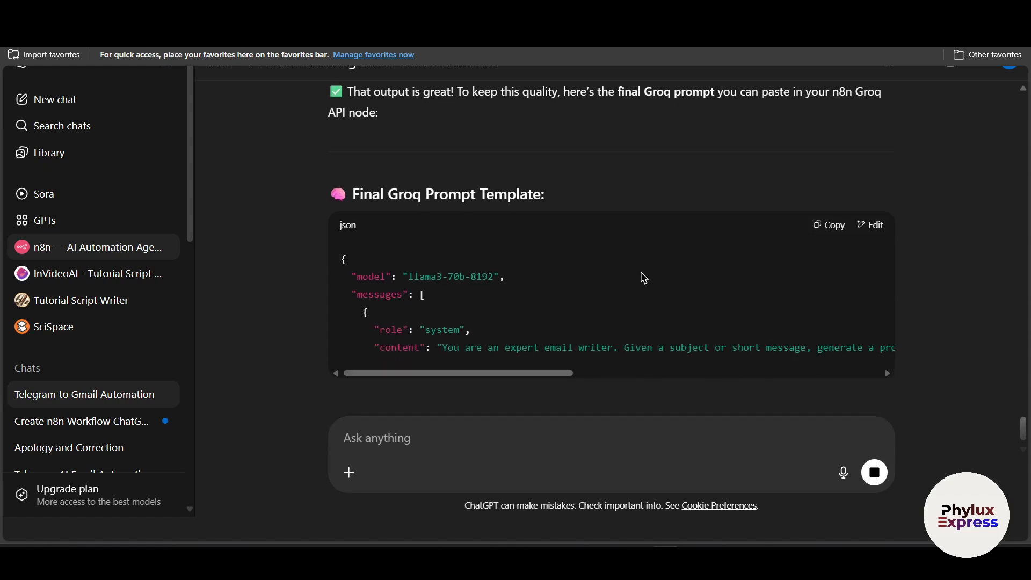
Review ChatGPT's Final Groq Prompt Template and copy its JSON code.
scroll(692, 275, up, 3)
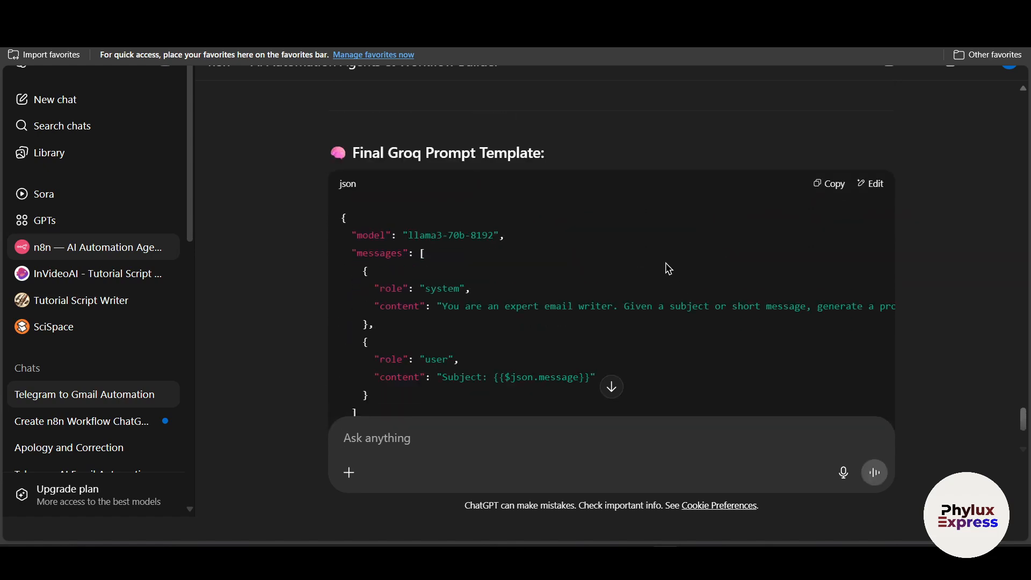
scroll(738, 216, down, 3)
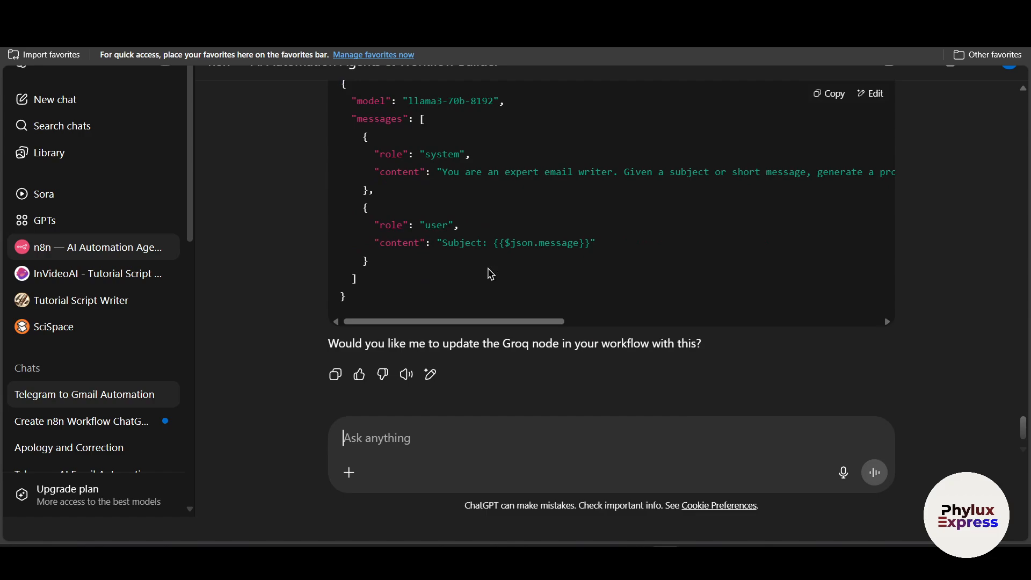
scroll(355, 288, up, 2)
scroll(428, 320, down, 2)
scroll(511, 253, up, 3)
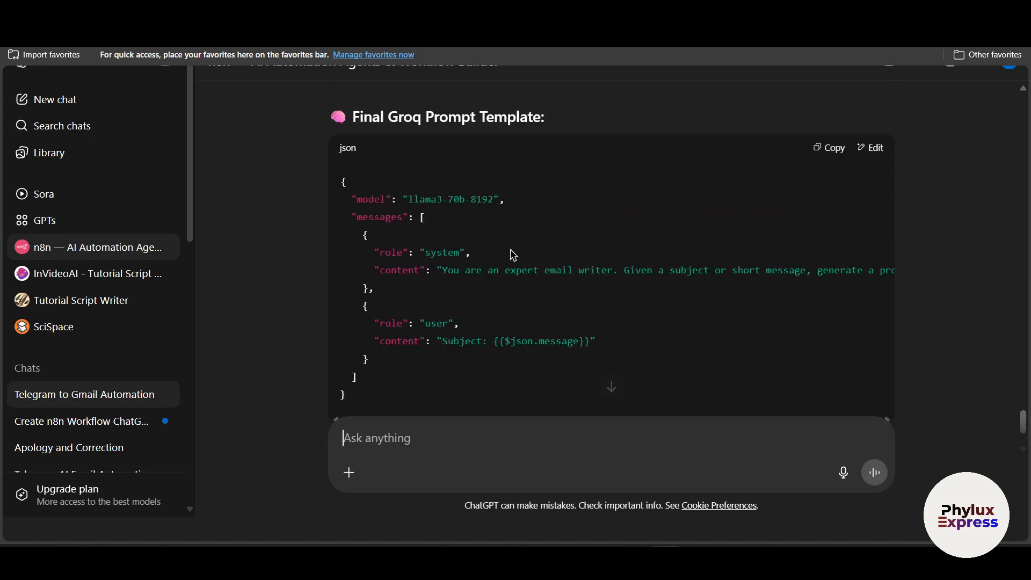
scroll(515, 248, up, 5)
scroll(534, 263, down, 9)
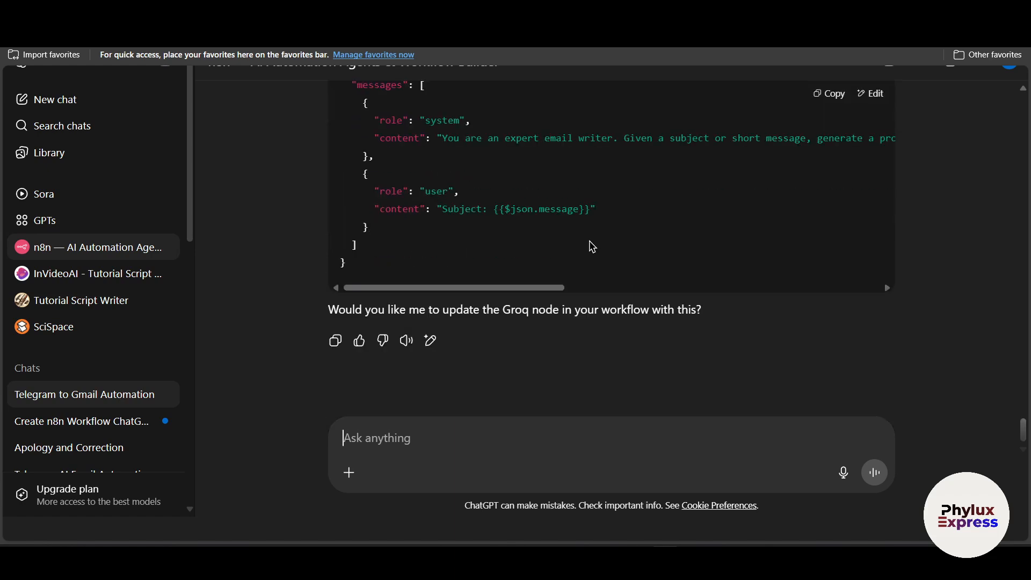
scroll(728, 223, up, 3)
click(827, 150)
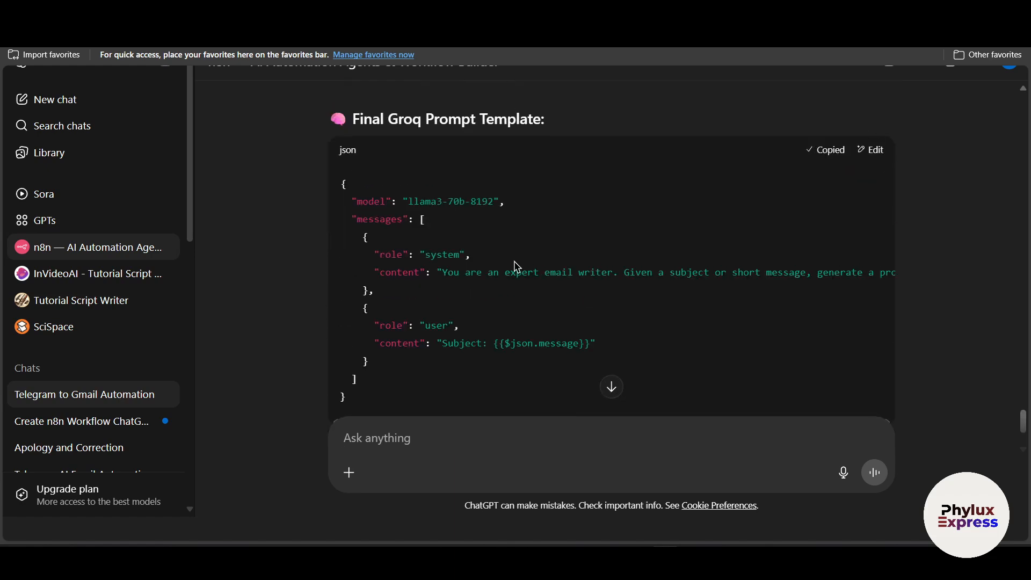
text(zz)
scroll(472, 224, down, 3)
scroll(506, 249, up, 3)
scroll(479, 244, down, 8)
text(zz)
drag(483, 441, 203, 419)
key(BackSpace)
scroll(639, 322, down, 2)
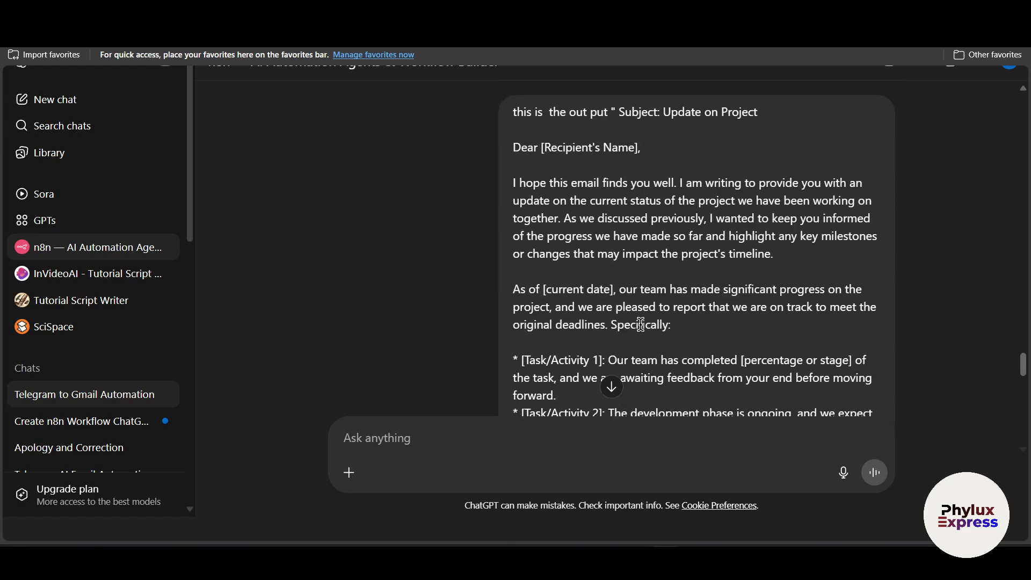
scroll(590, 251, down, 9)
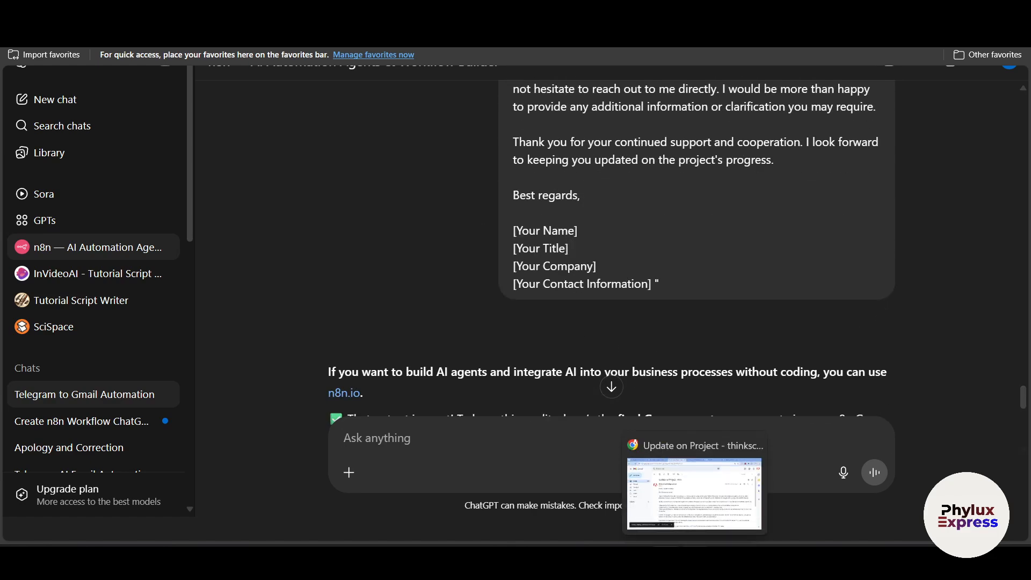
Switch to n8n, move the Send a message node below the main row, and check its subject and message expressions.
click(694, 558)
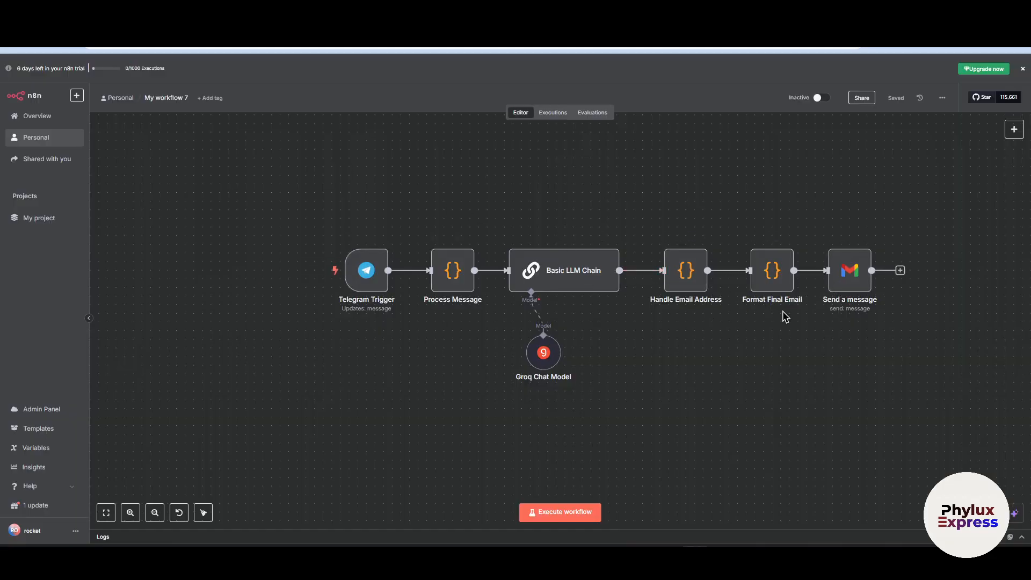
drag(851, 274, 851, 343)
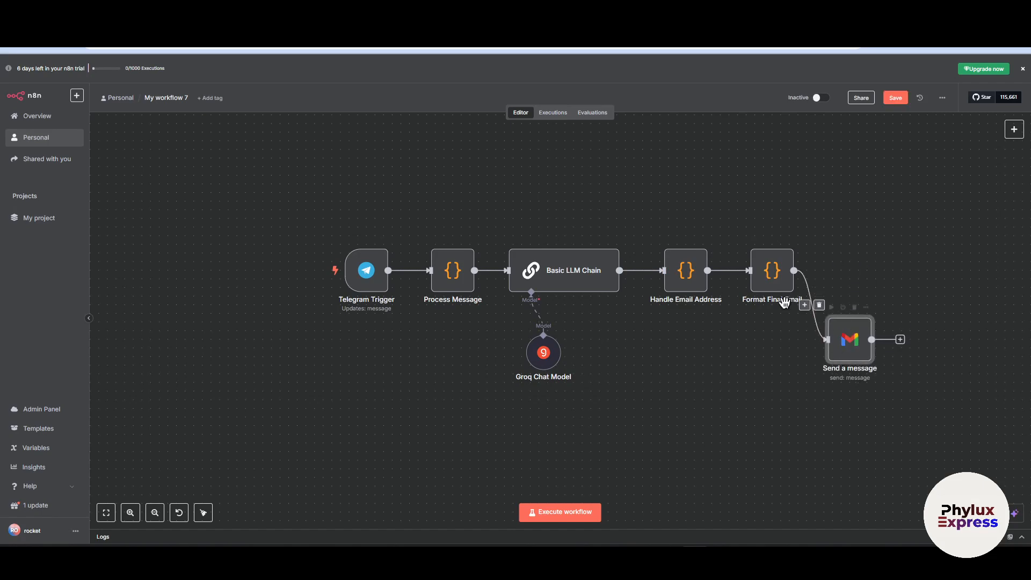
double_click(850, 353)
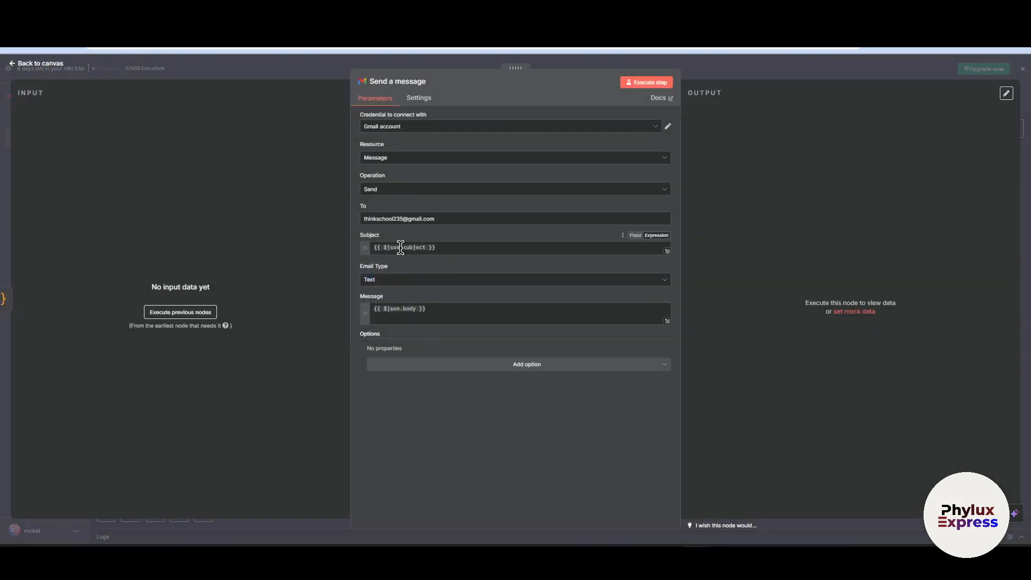
drag(465, 247, 346, 253)
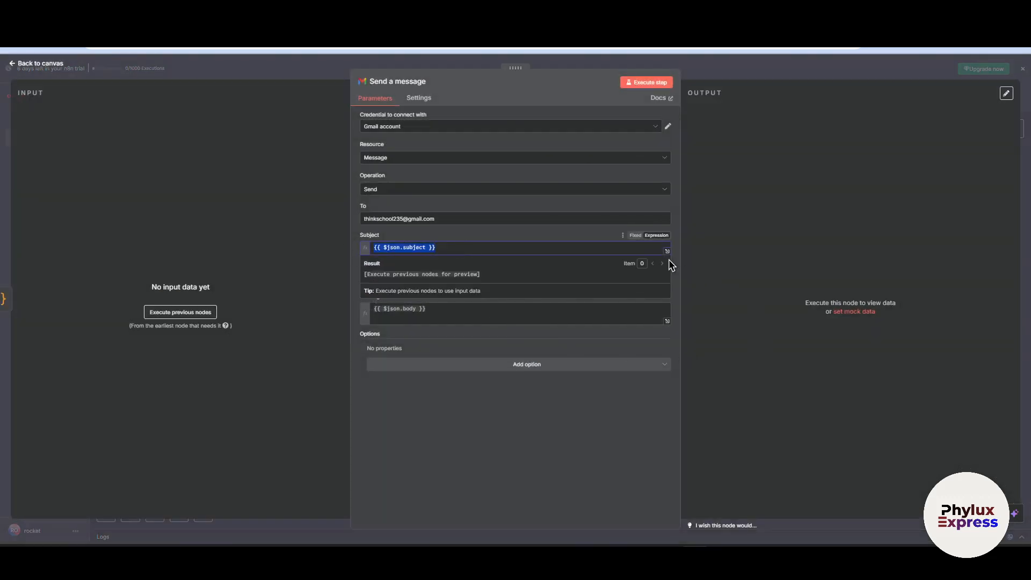
click(722, 76)
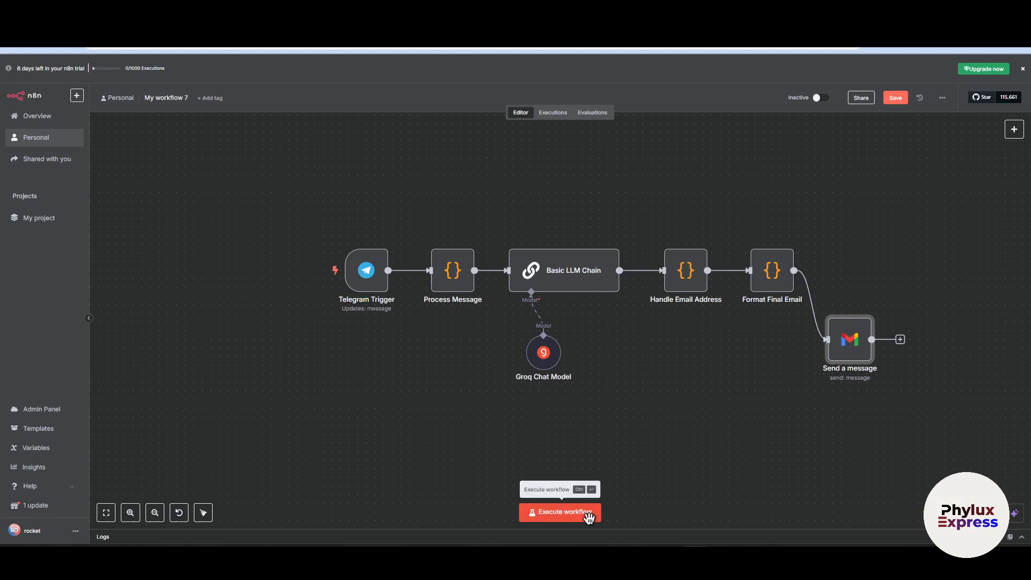
Execute the workflow and send "inviting to party" to the talkwith_n8n bot in Telegram to trigger it.
click(594, 515)
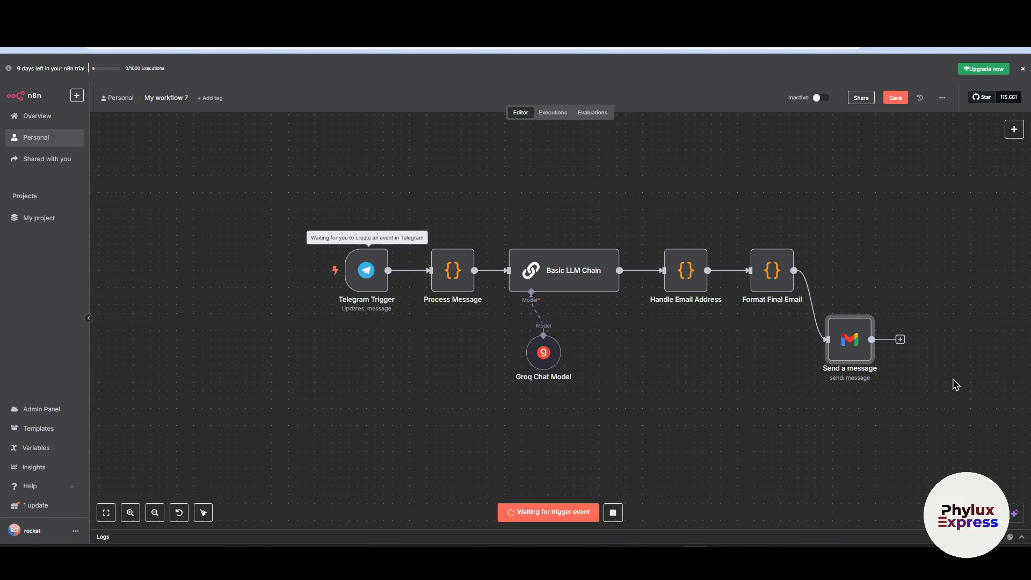
mouse_move(388, 321)
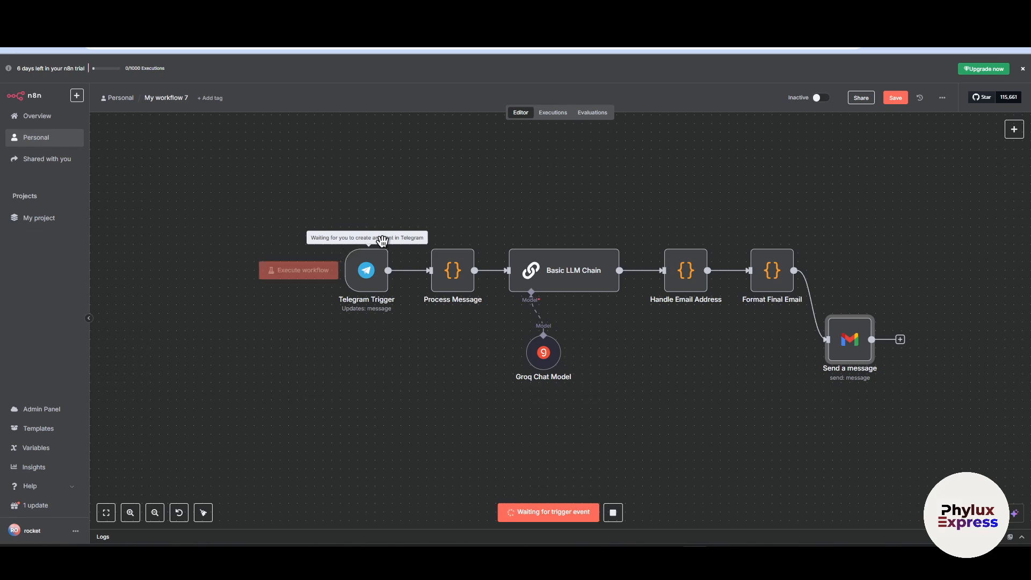
click(726, 557)
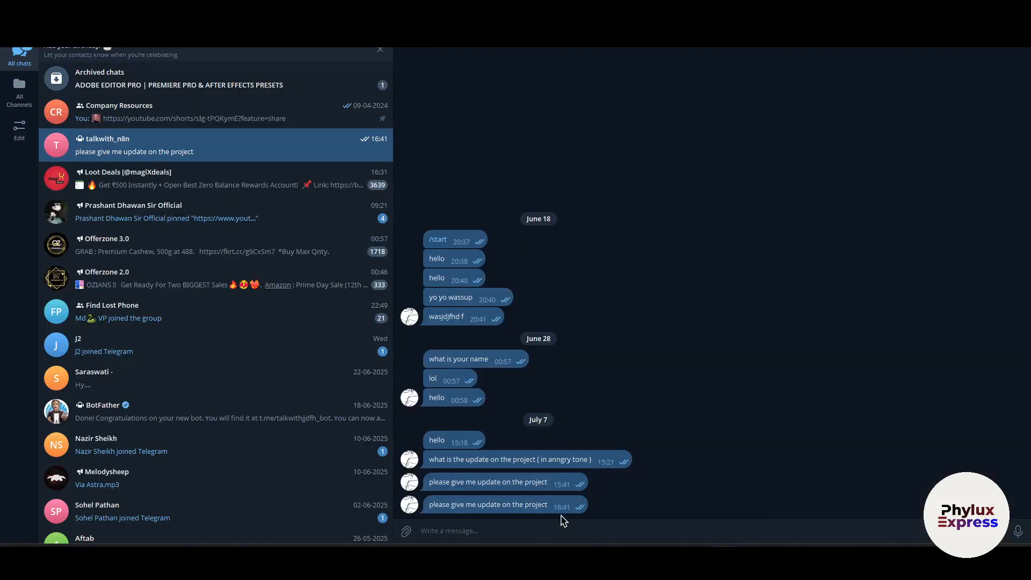
text(inviting to party)
key(Return)
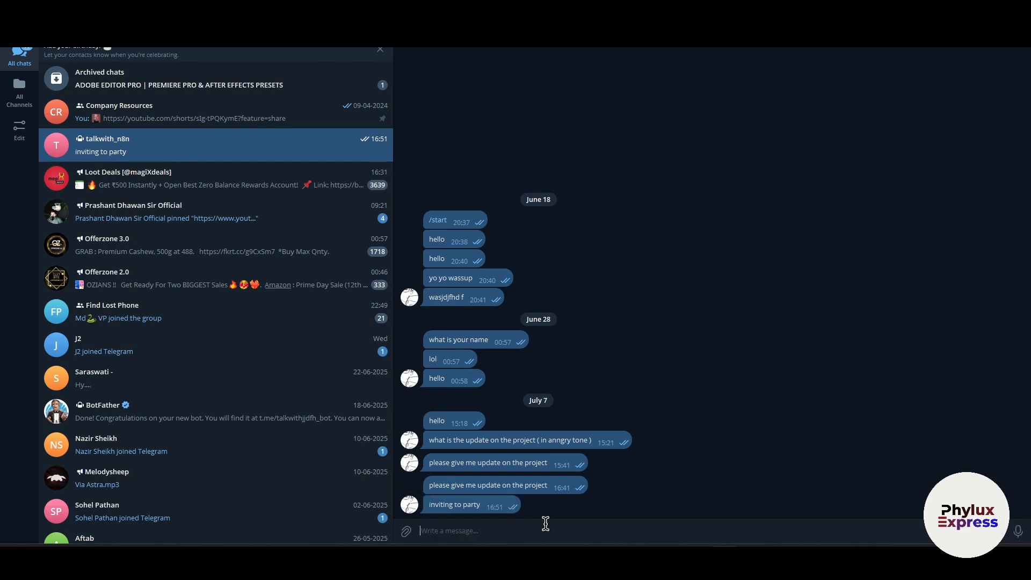
Switch to the Gmail inbox and open the newly received "You're Invited: Join Us for a Fun-Filled Night!" email.
click(667, 556)
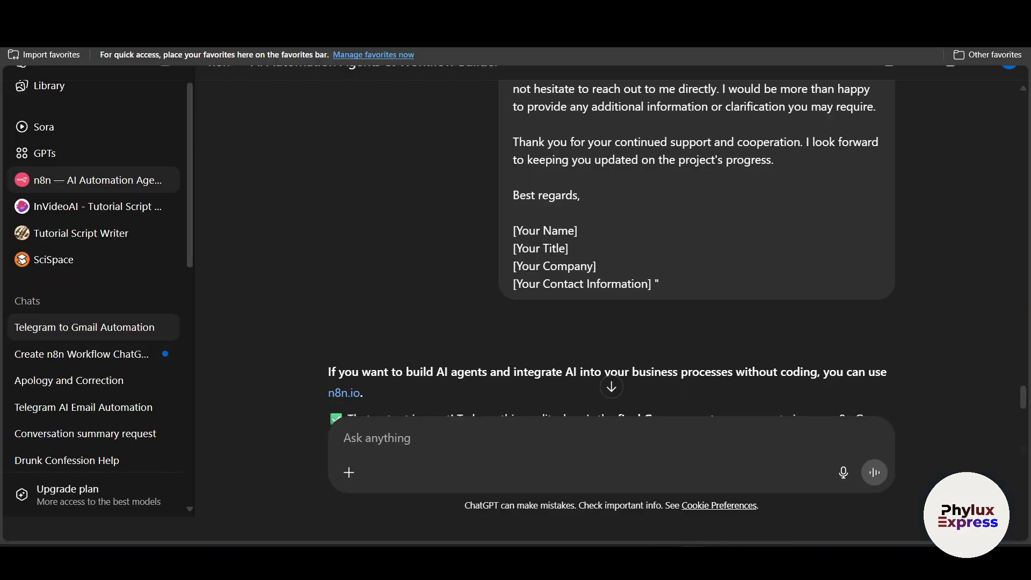
click(693, 557)
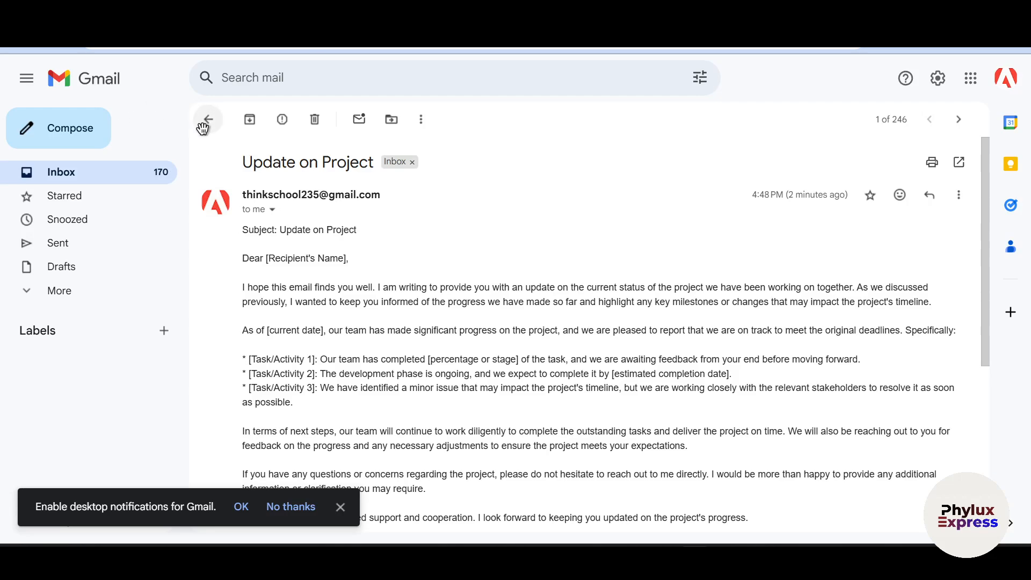
click(206, 119)
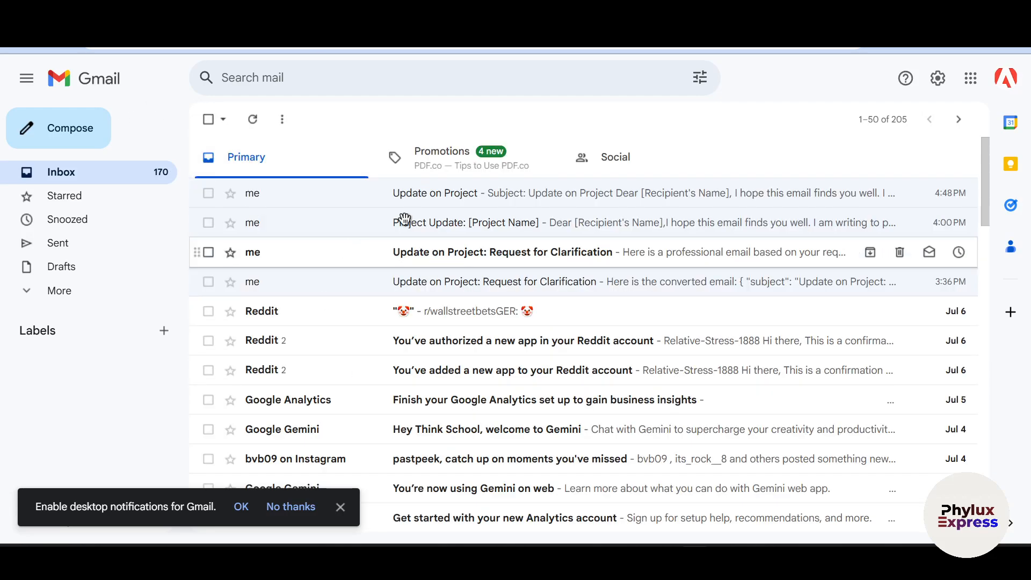
click(411, 195)
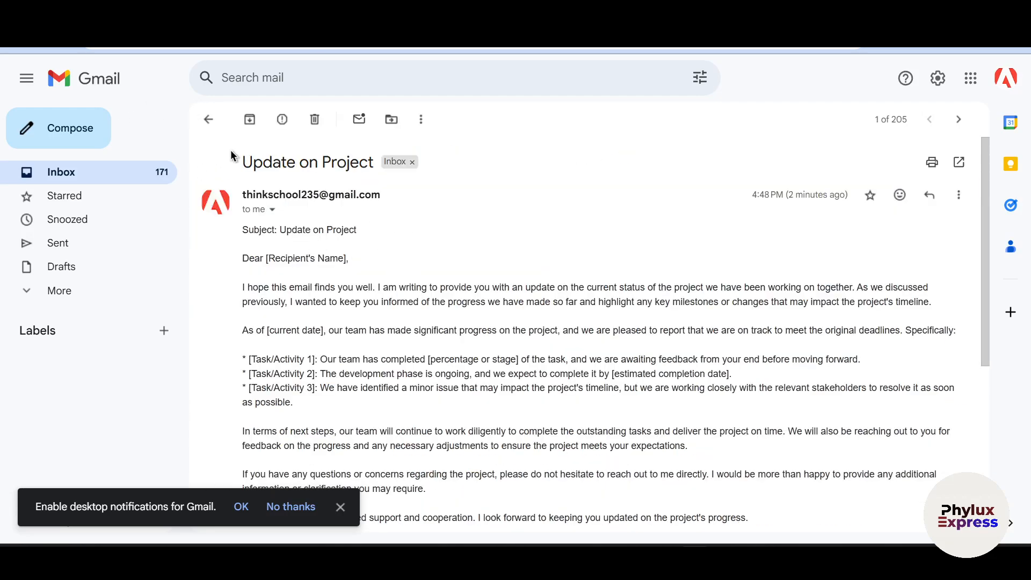
click(209, 120)
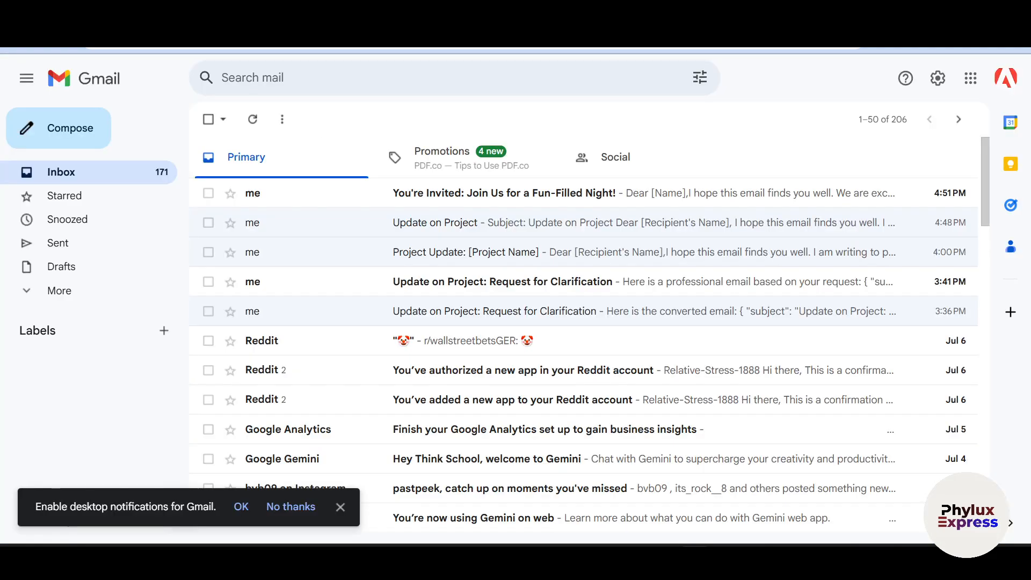
click(297, 203)
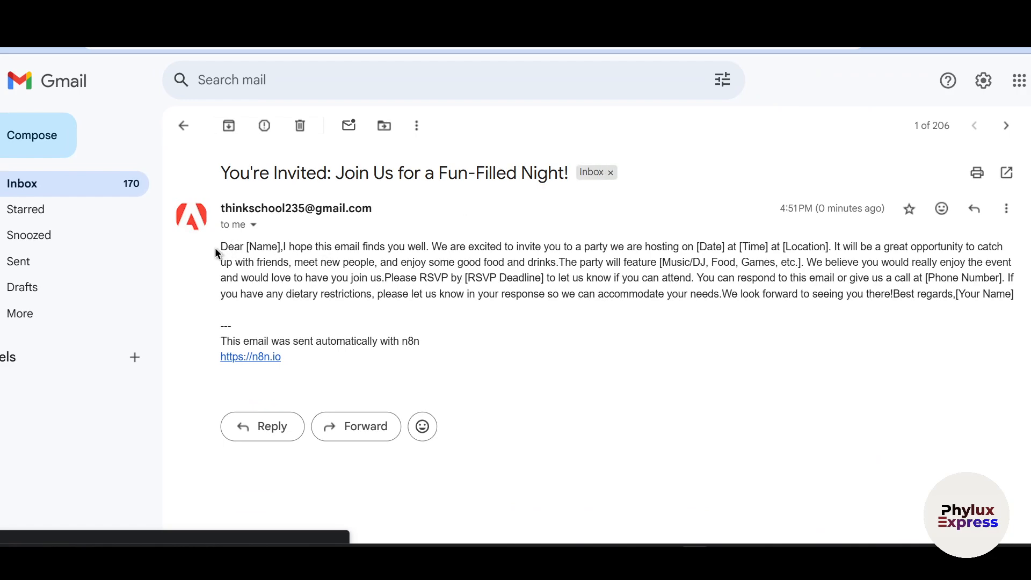
Check the received invitation email's subject line, body text and [Name] placeholder.
drag(220, 171, 576, 171)
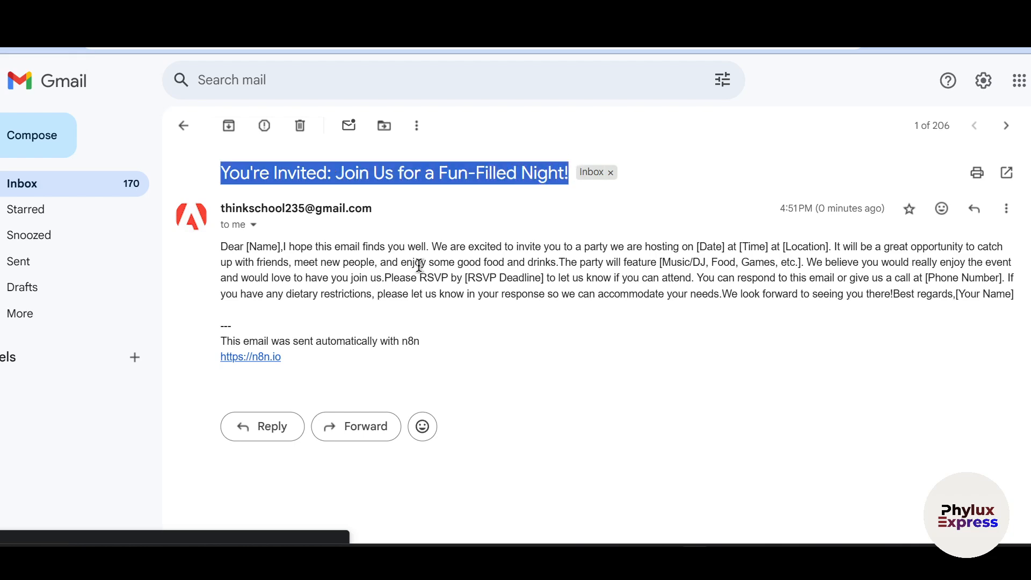
drag(221, 246, 372, 297)
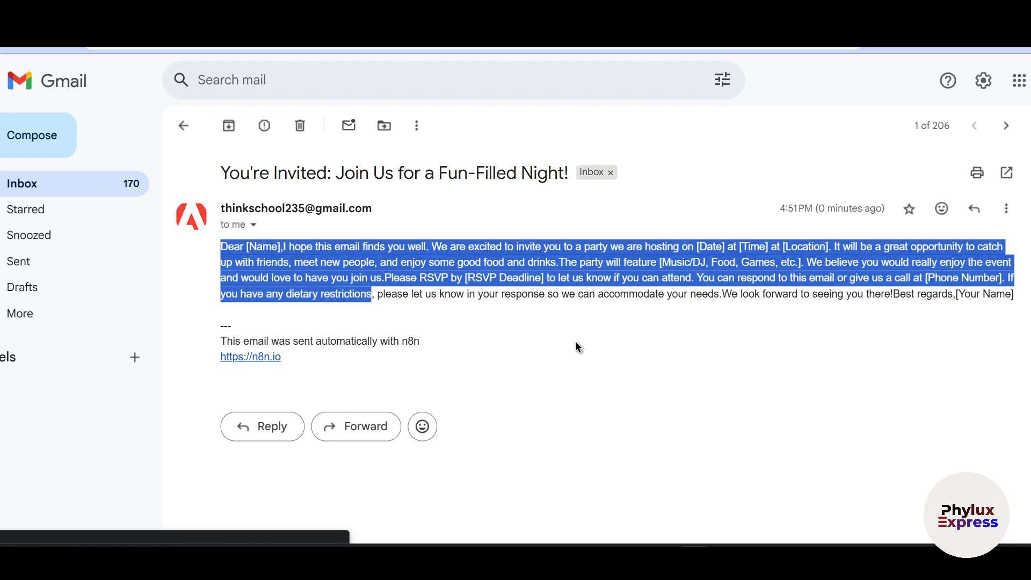
click(256, 275)
drag(232, 248, 282, 245)
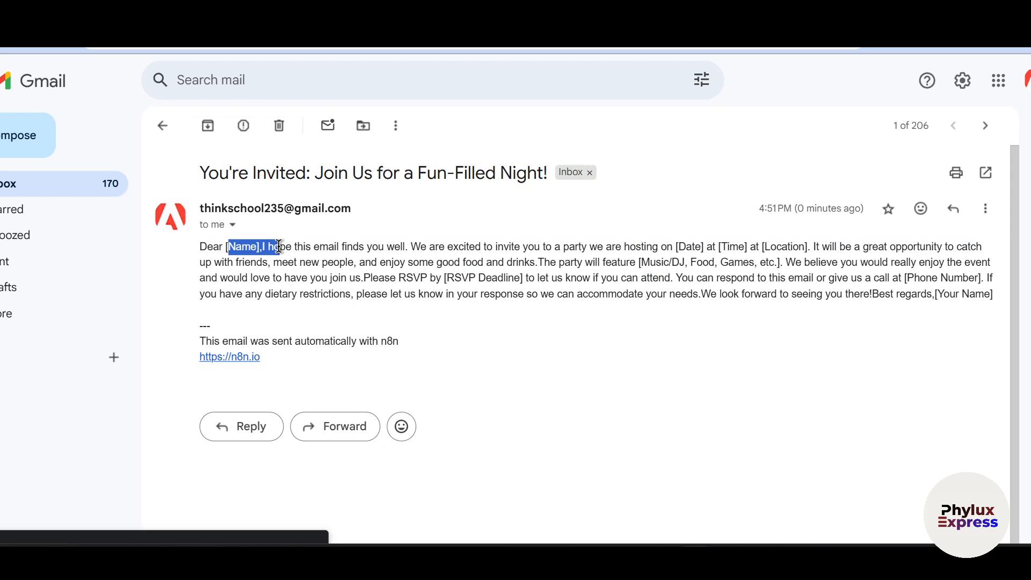
click(299, 271)
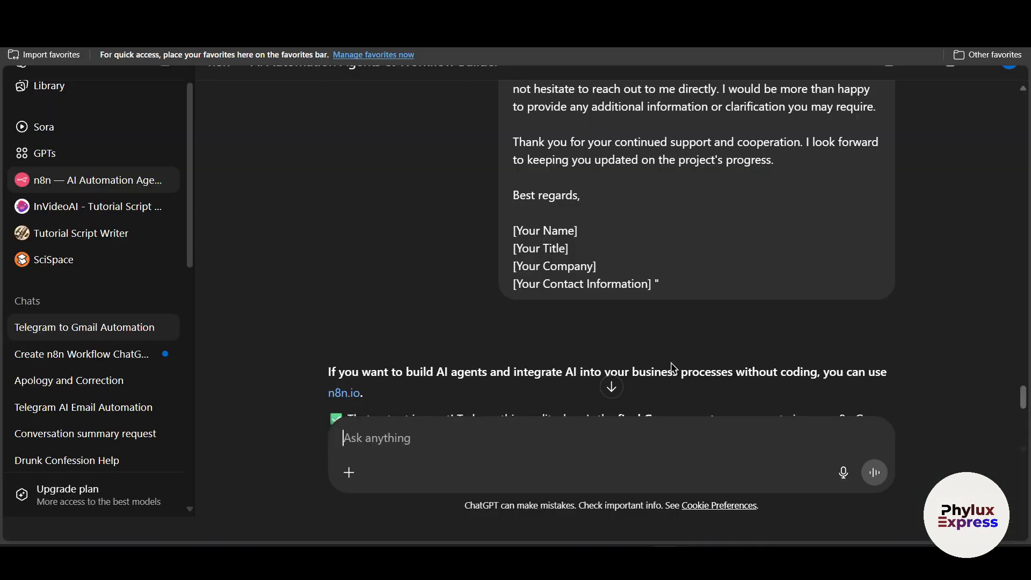
Look back through the ChatGPT "Telegram to Gmail Automation" conversation, from the Groq prompt JSON to the earlier workflow and HTTP request instructions.
click(612, 387)
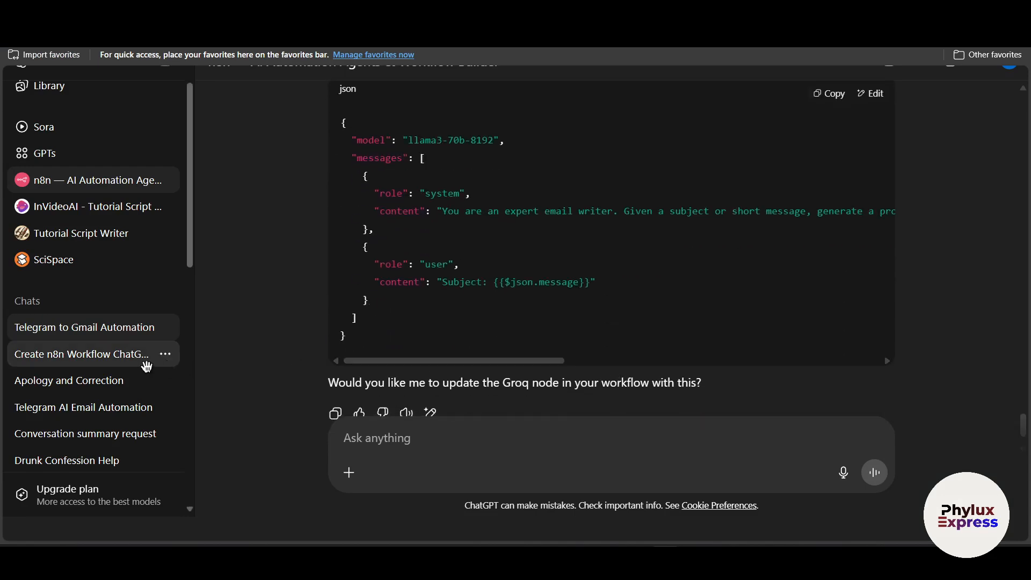
scroll(609, 334, up, 3)
scroll(609, 334, up, 15)
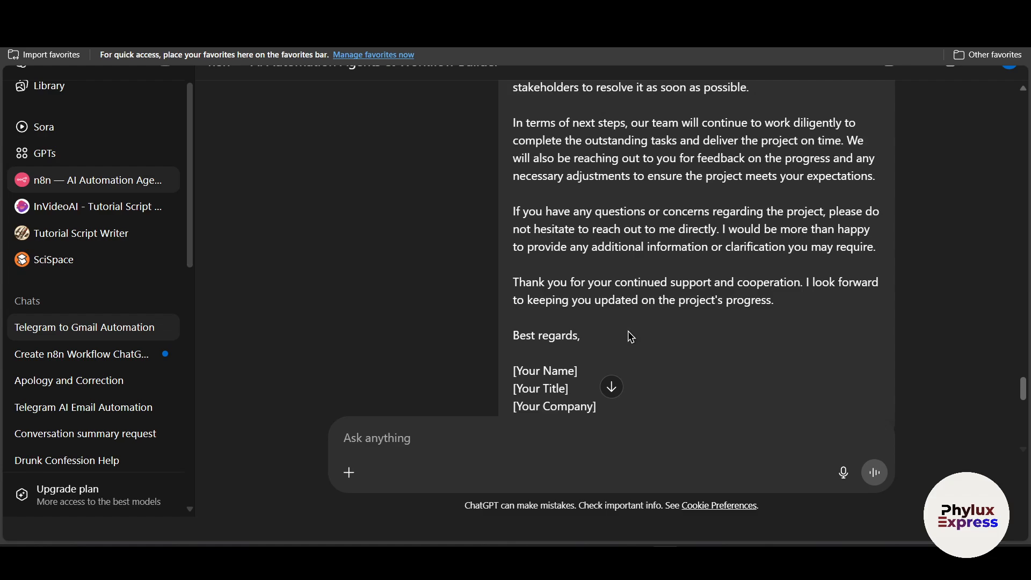
scroll(641, 291, up, 10)
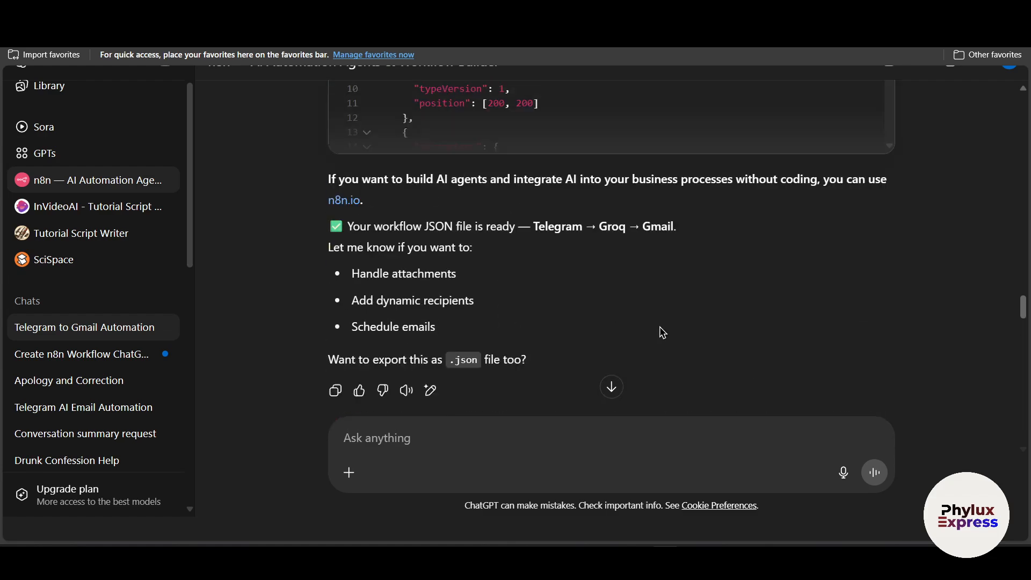
scroll(686, 344, down, 15)
scroll(708, 335, up, 5)
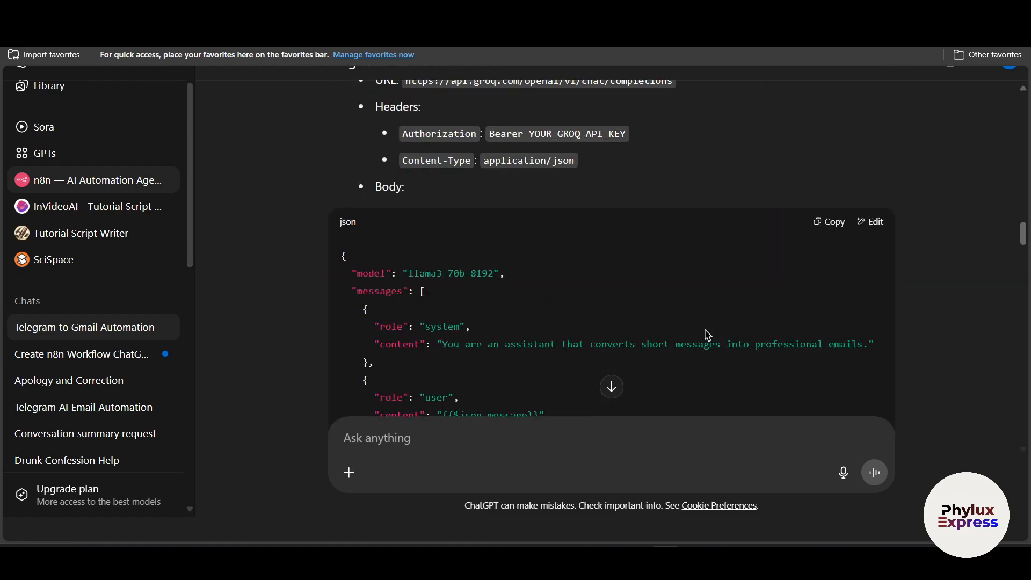